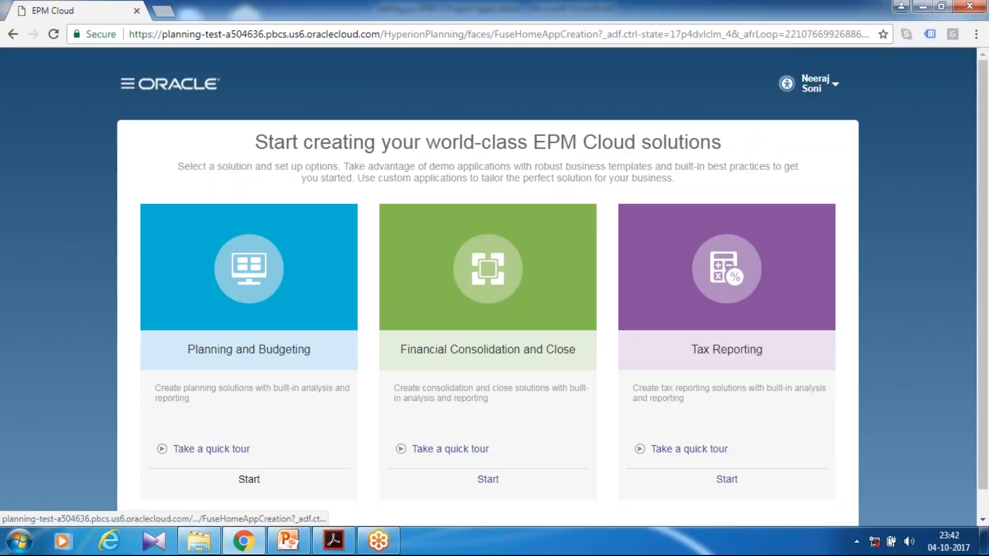
# Start an Enterprise Planning and Budgeting application named EPBCS, described as "This is a sample project financial planning".
pyautogui.scroll(-1, 301, 343)
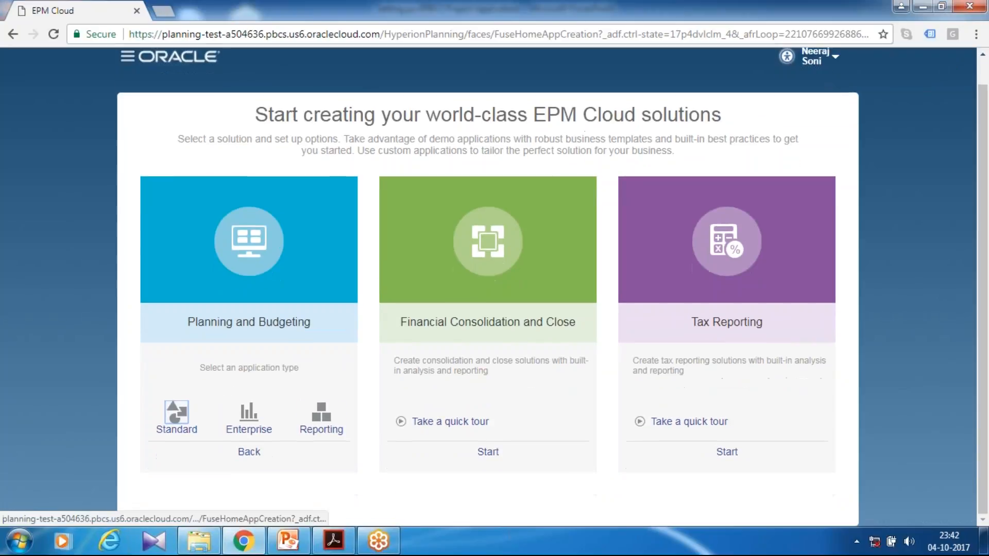
pyautogui.click(177, 419)
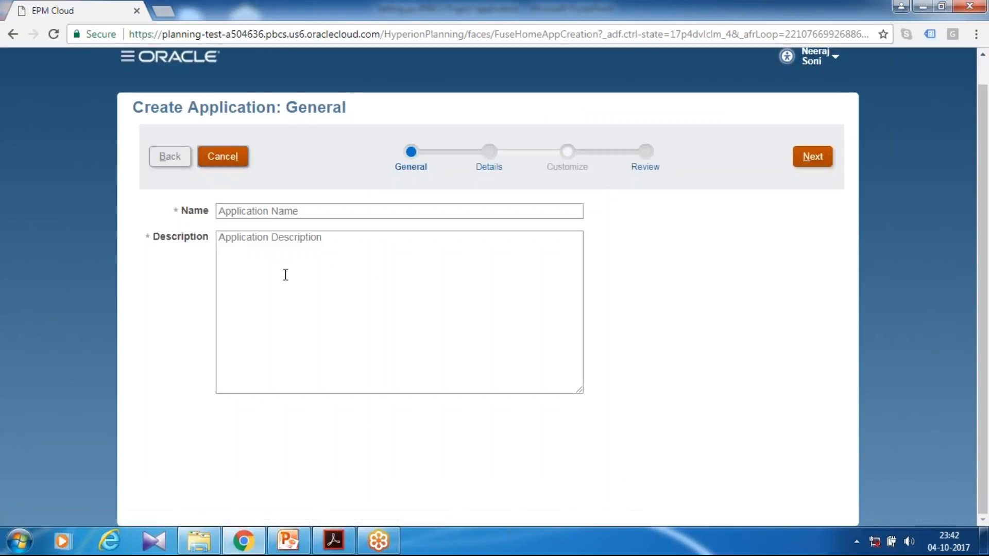
pyautogui.click(265, 210)
pyautogui.write('EPBCS')
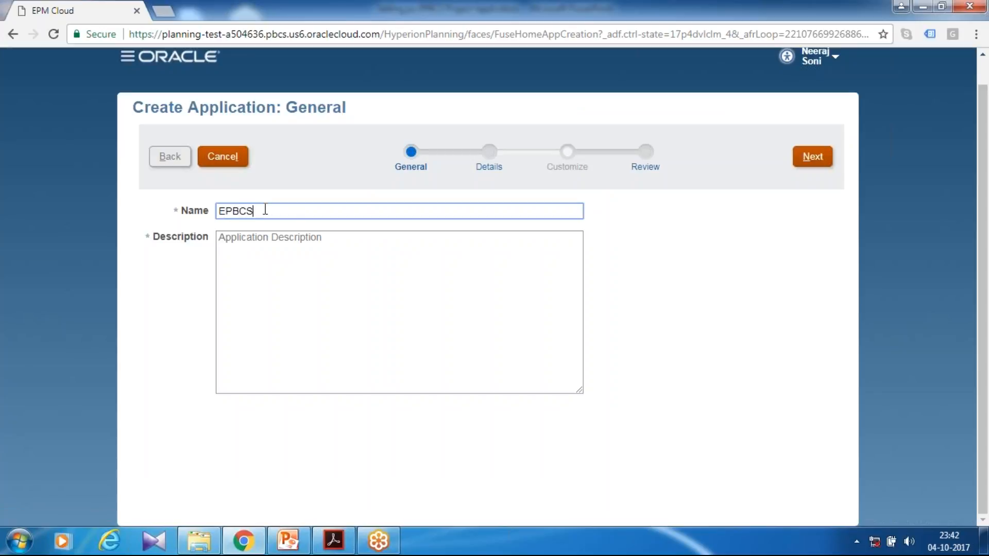
pyautogui.press('Tab')
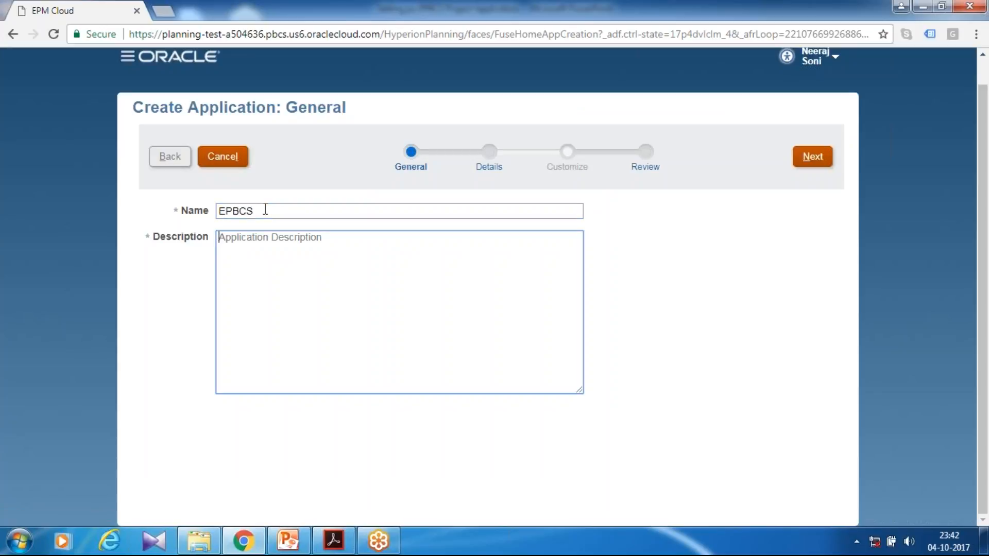
pyautogui.write('This is a sample project financial planning')
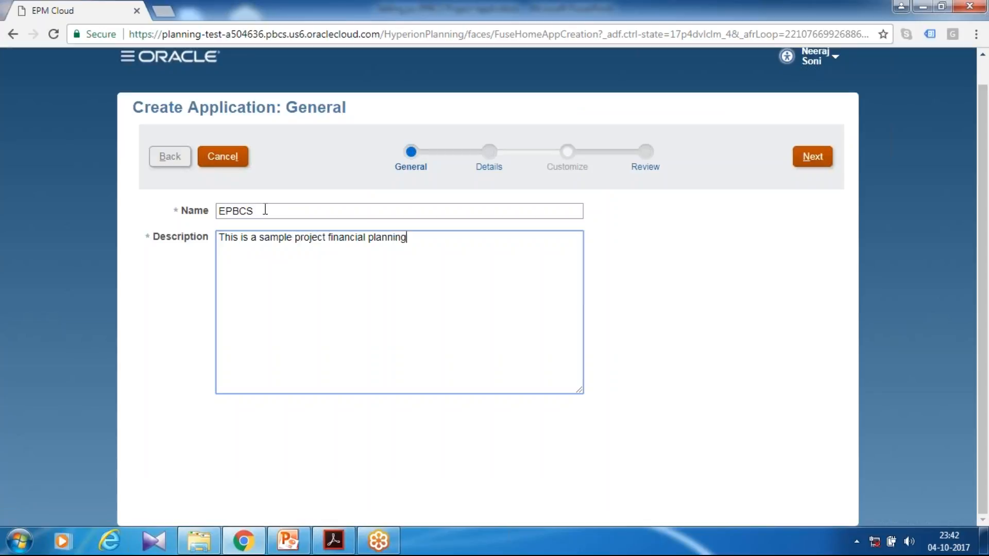
pyautogui.click(748, 460)
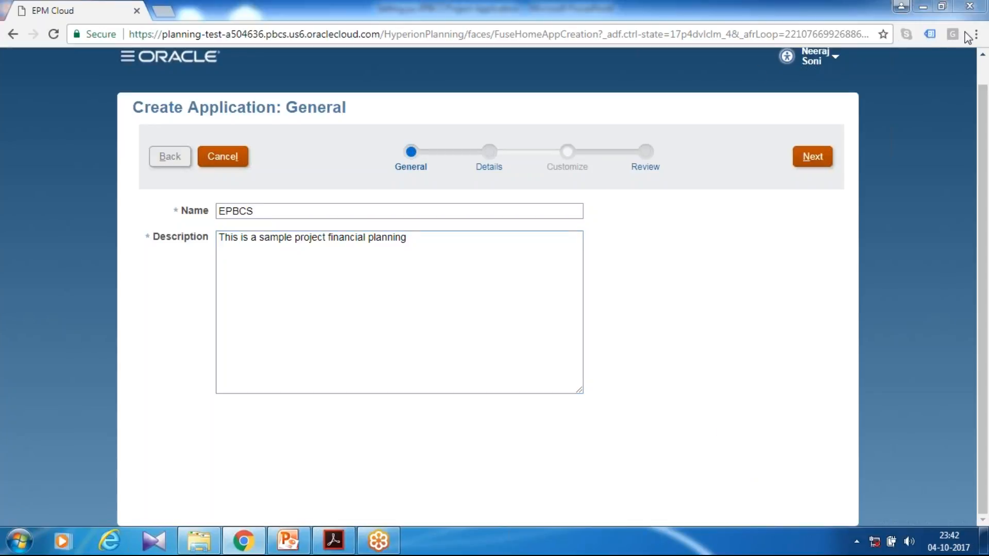
pyautogui.click(822, 156)
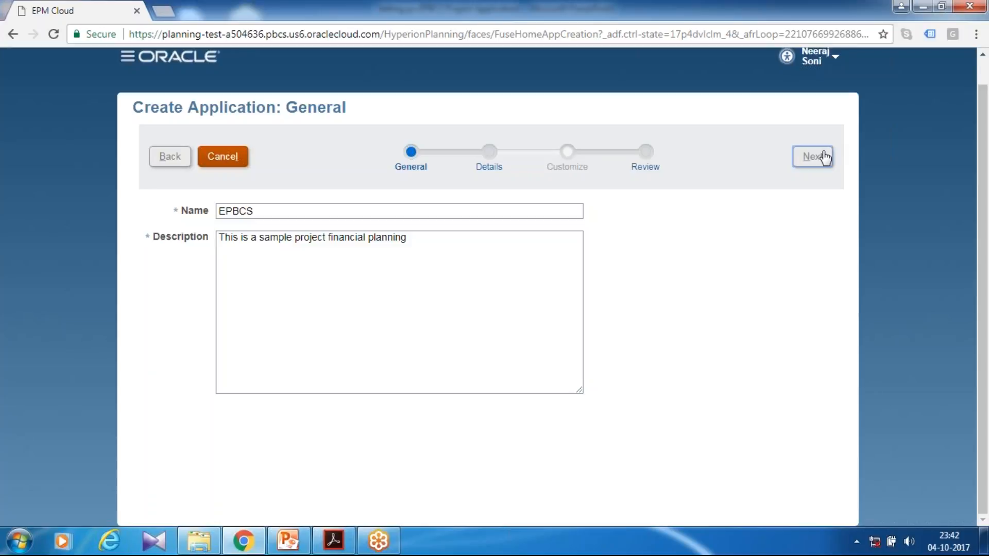
# Set the application's start year to 2012 and end year to 2020, then proceed to the review page.
pyautogui.click(292, 234)
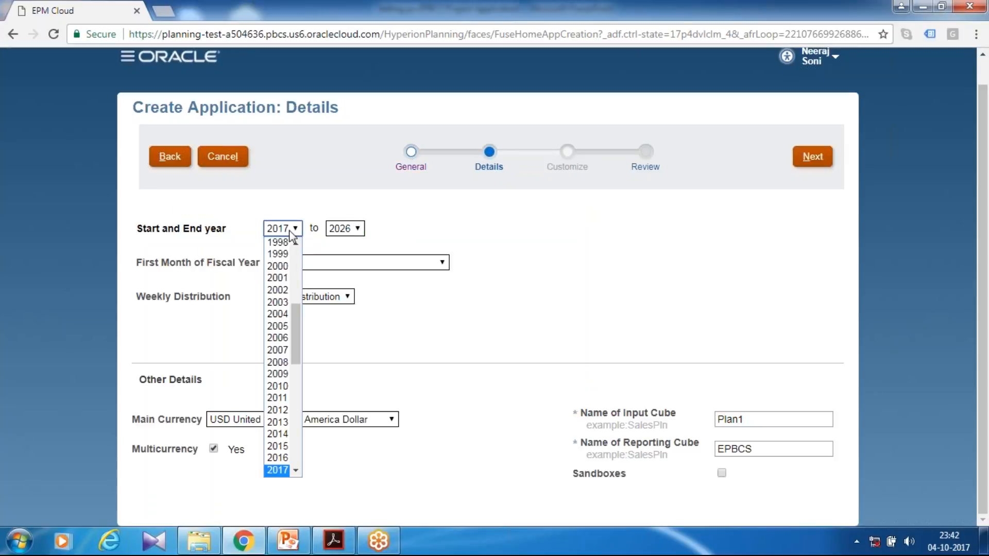
pyautogui.click(278, 410)
pyautogui.click(339, 234)
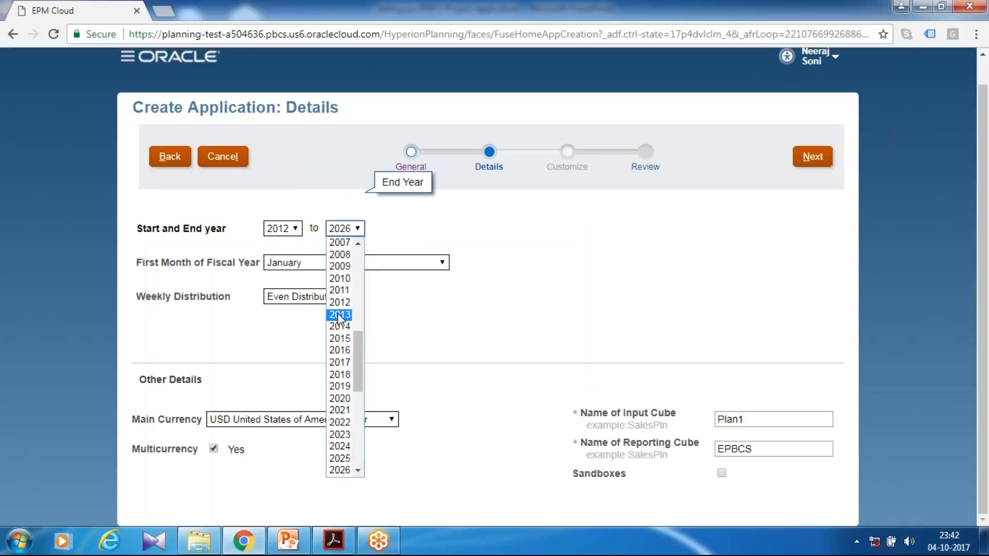
pyautogui.click(340, 398)
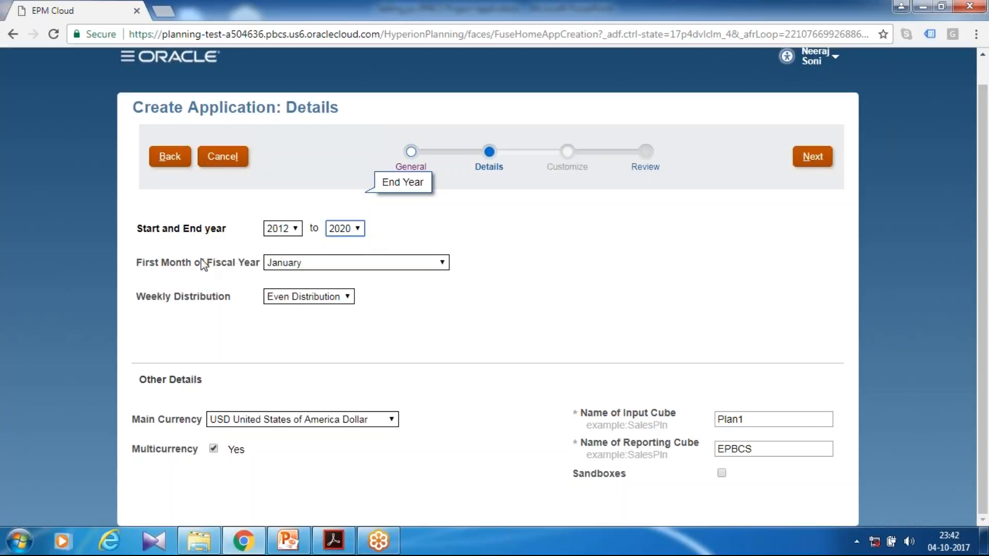
pyautogui.click(315, 266)
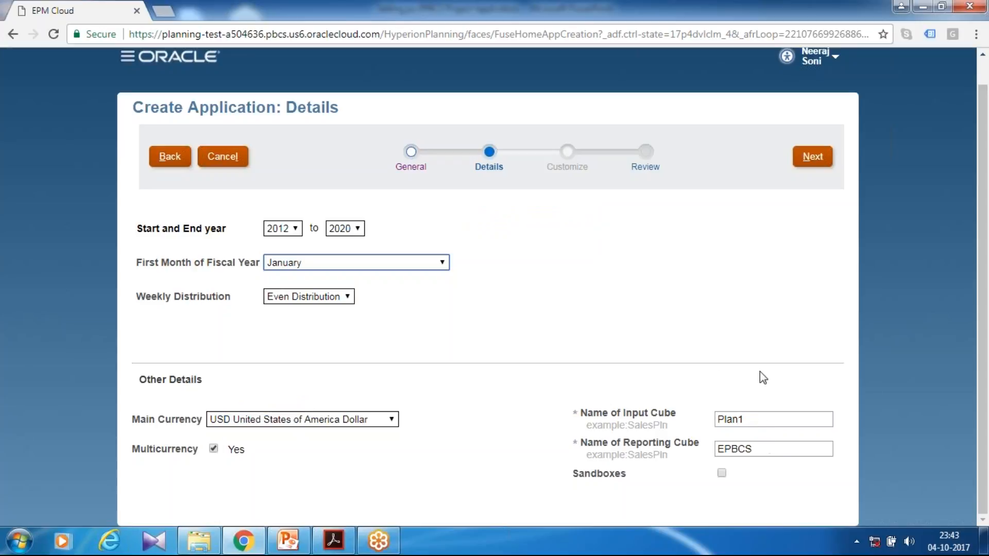
pyautogui.click(812, 156)
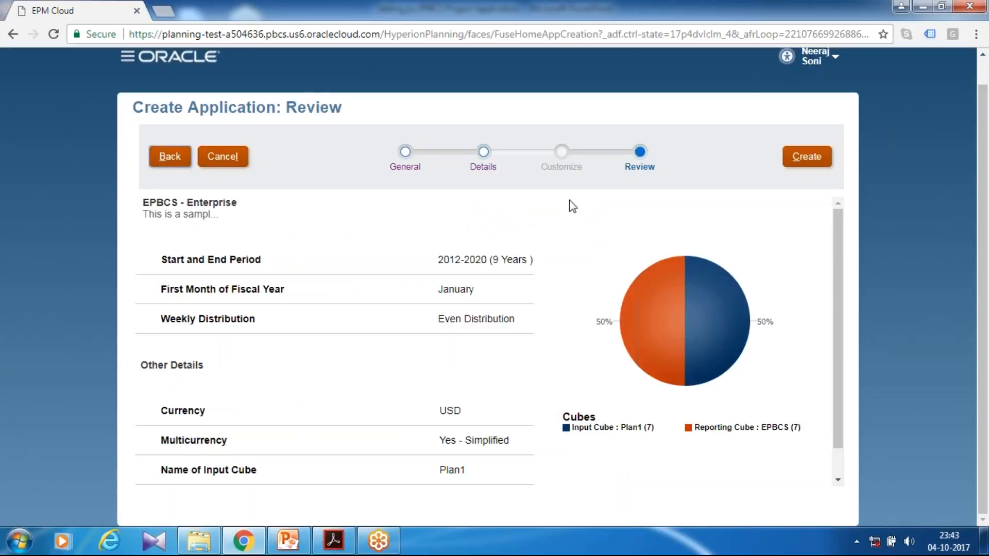
# Create the application and acknowledge the creation status.
pyautogui.click(817, 164)
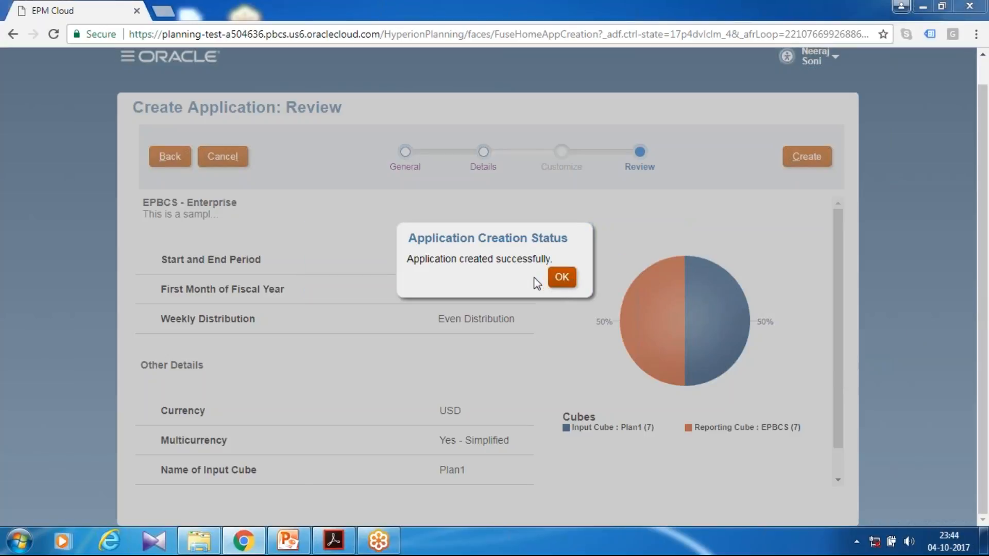
pyautogui.click(562, 278)
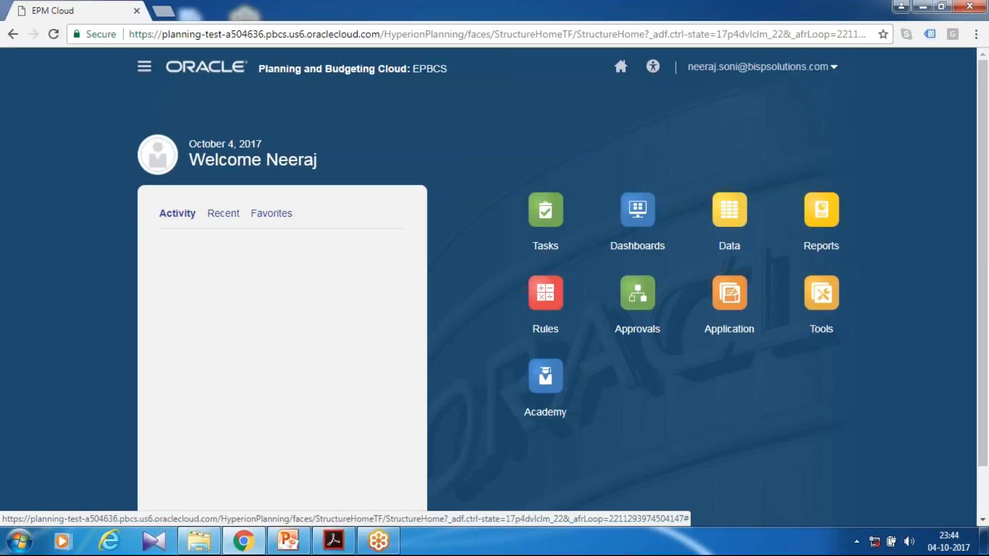
# Rename the Entity dimension to Department in the dimension editor and save it.
pyautogui.click(144, 66)
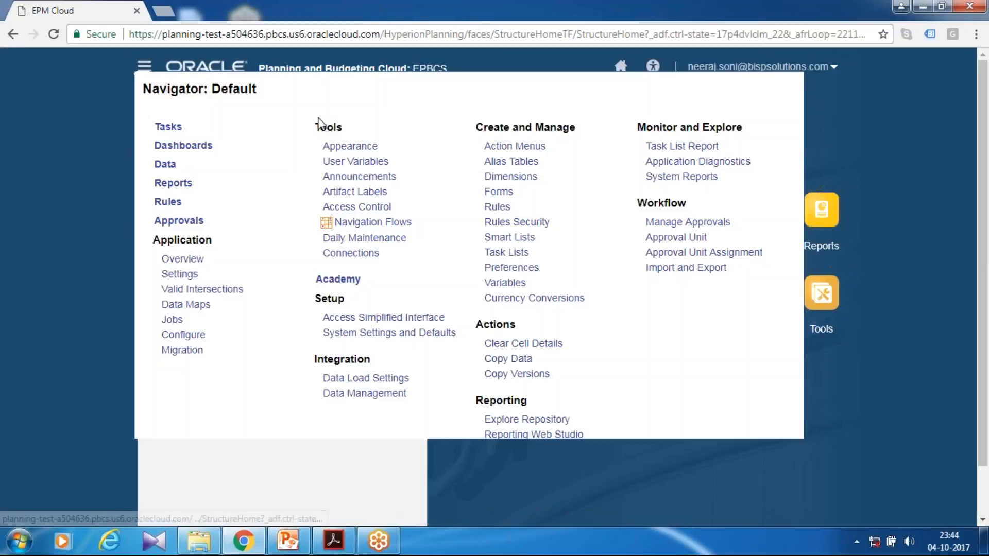
pyautogui.click(512, 177)
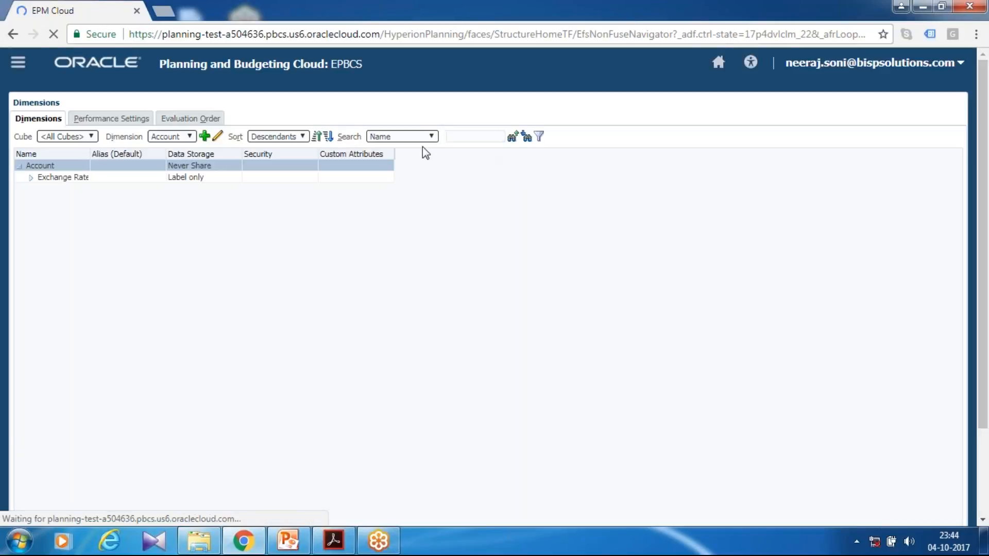
pyautogui.click(190, 137)
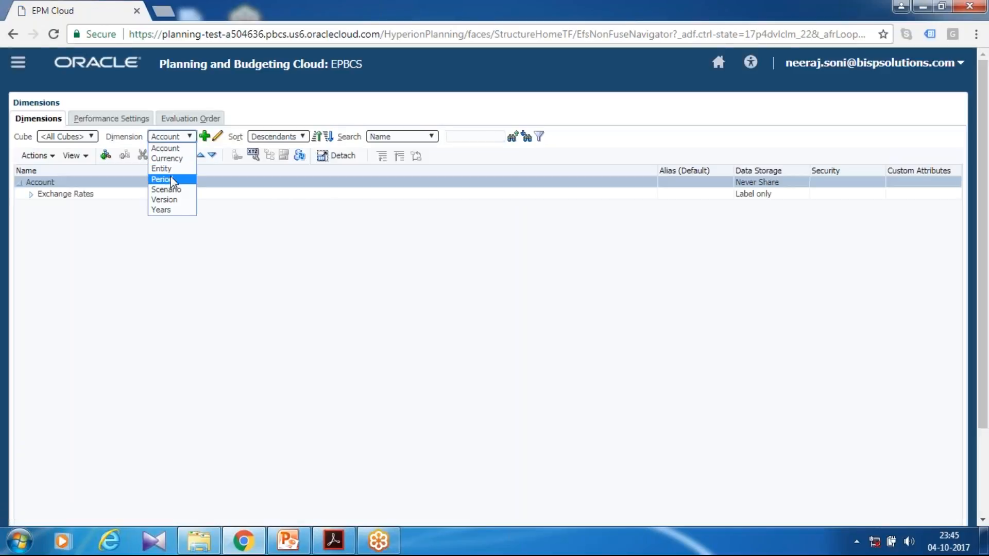
pyautogui.click(175, 172)
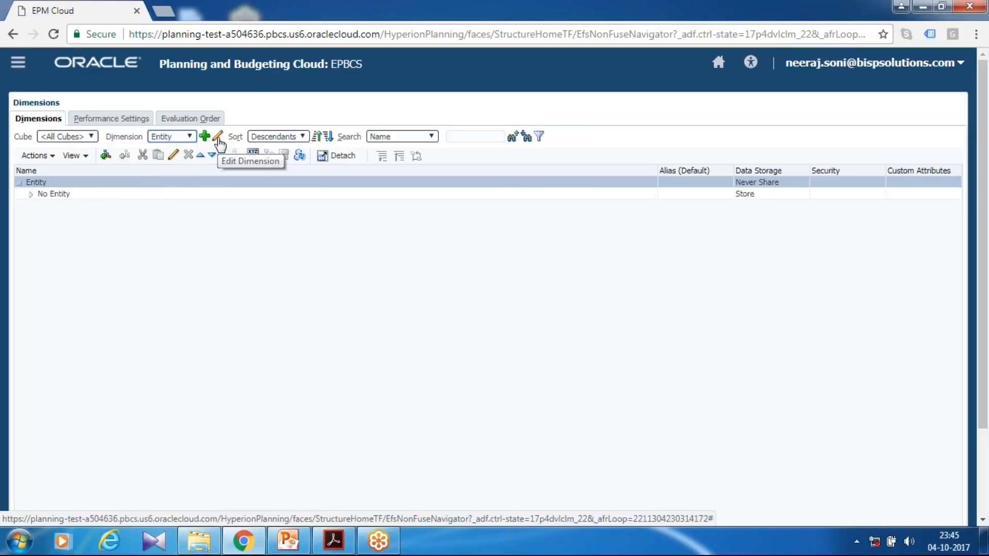
pyautogui.click(219, 141)
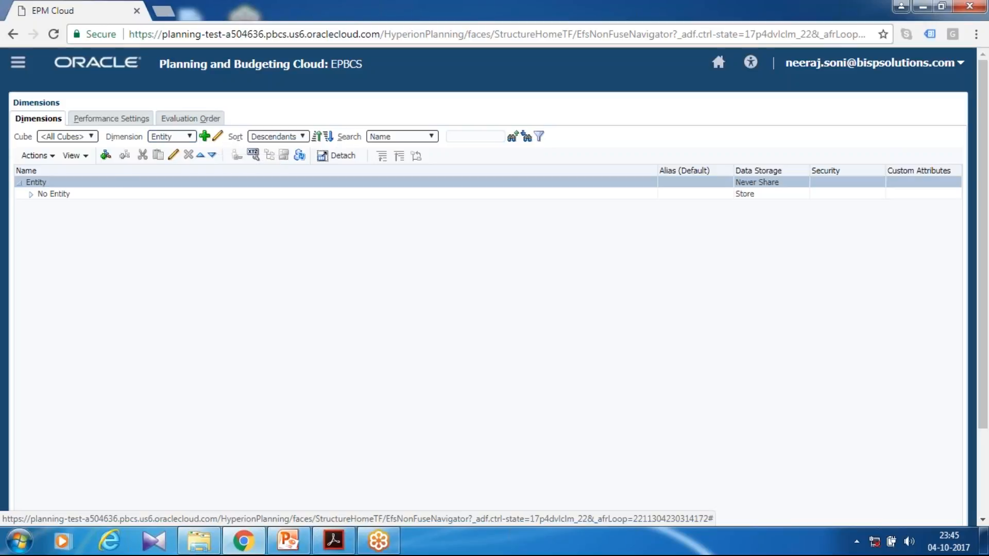
pyautogui.doubleClick(220, 154)
pyautogui.write('Department')
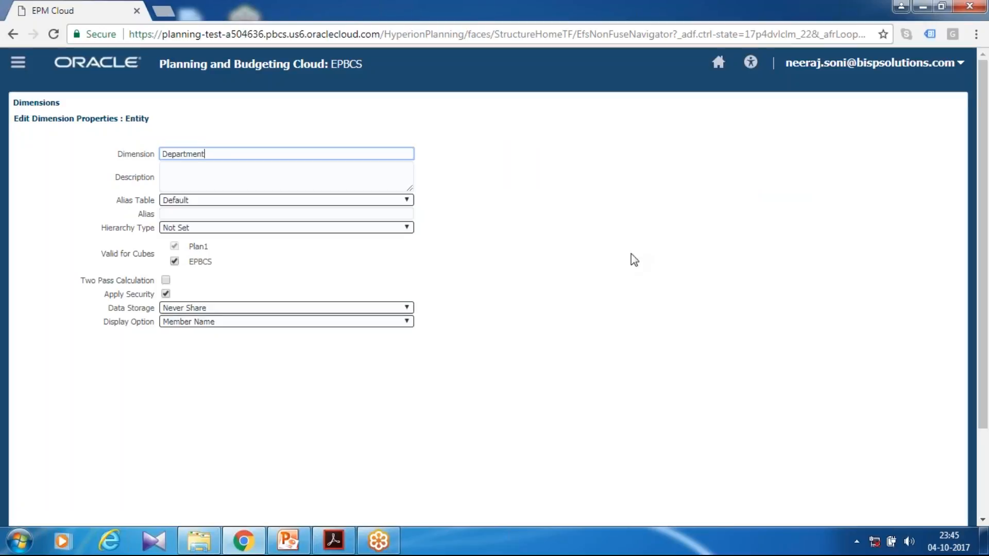
pyautogui.scroll(-3, 629, 258)
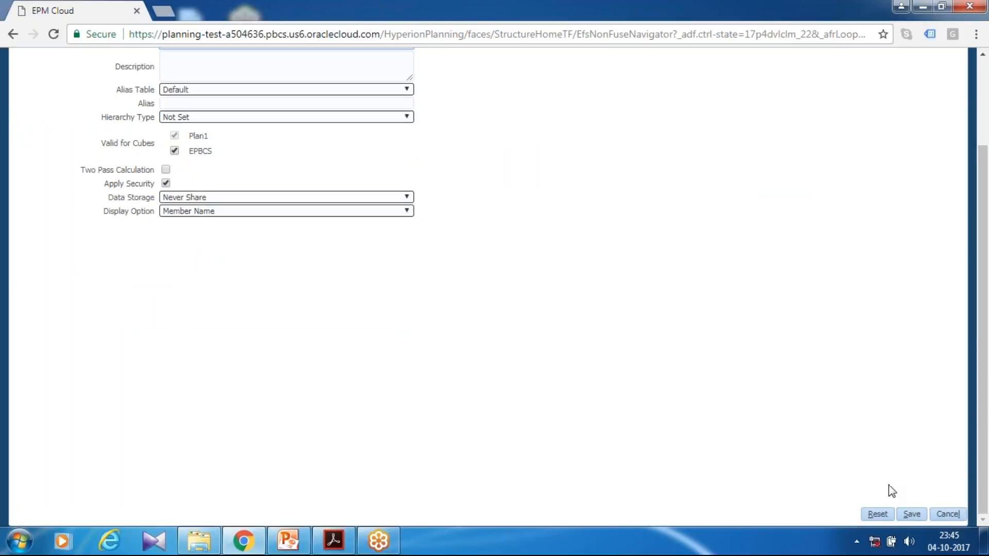
pyautogui.click(912, 514)
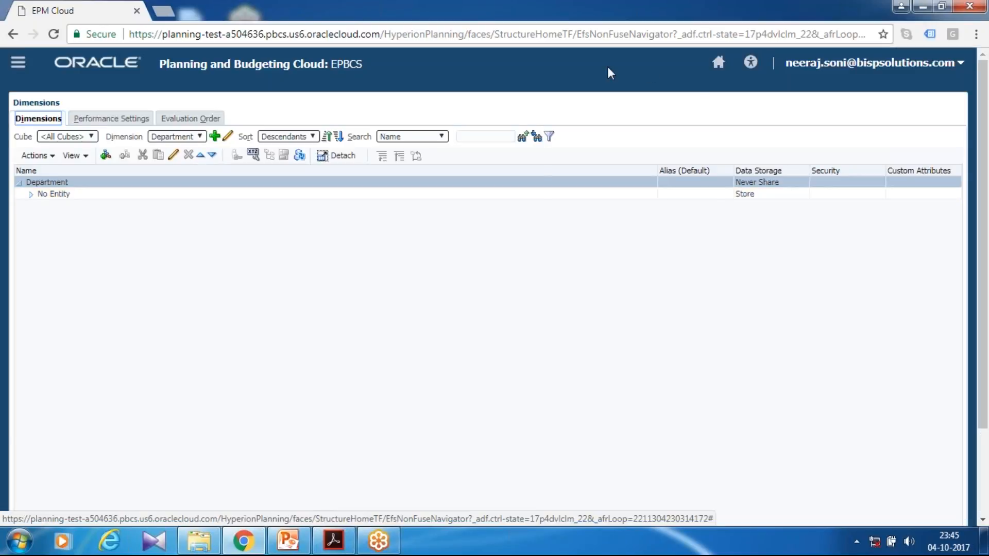
# Open the Projects configuration for the application and start enabling its features.
pyautogui.click(718, 62)
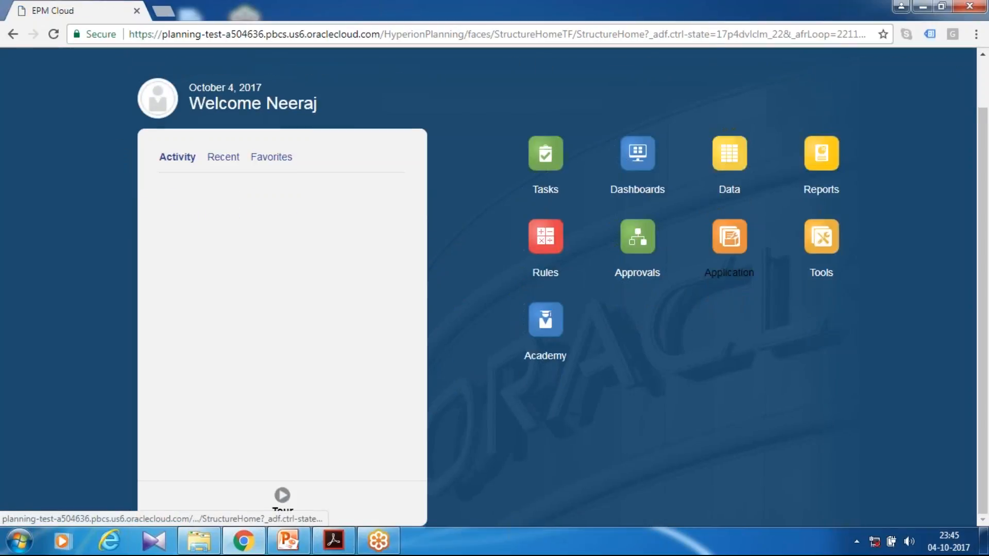
pyautogui.click(729, 272)
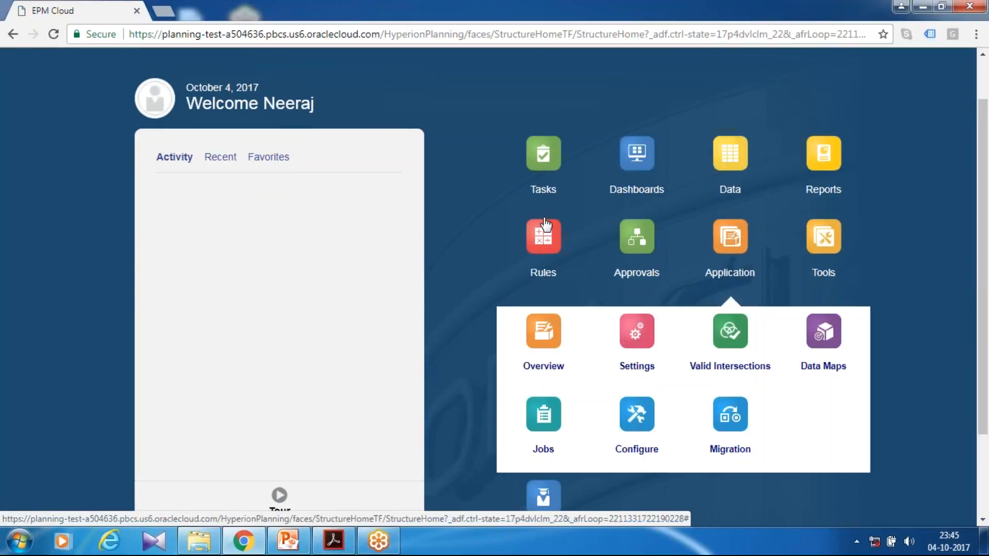
pyautogui.click(637, 448)
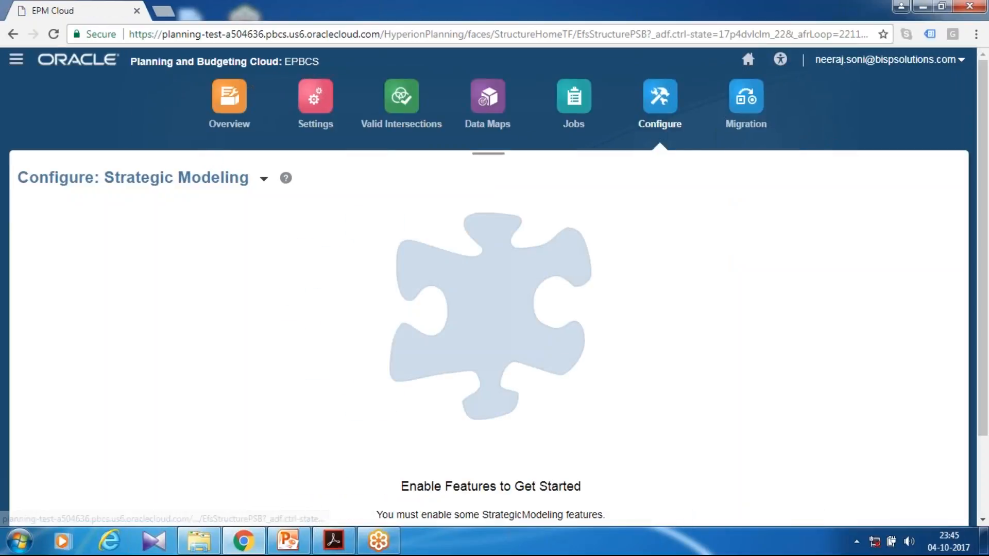
pyautogui.click(264, 179)
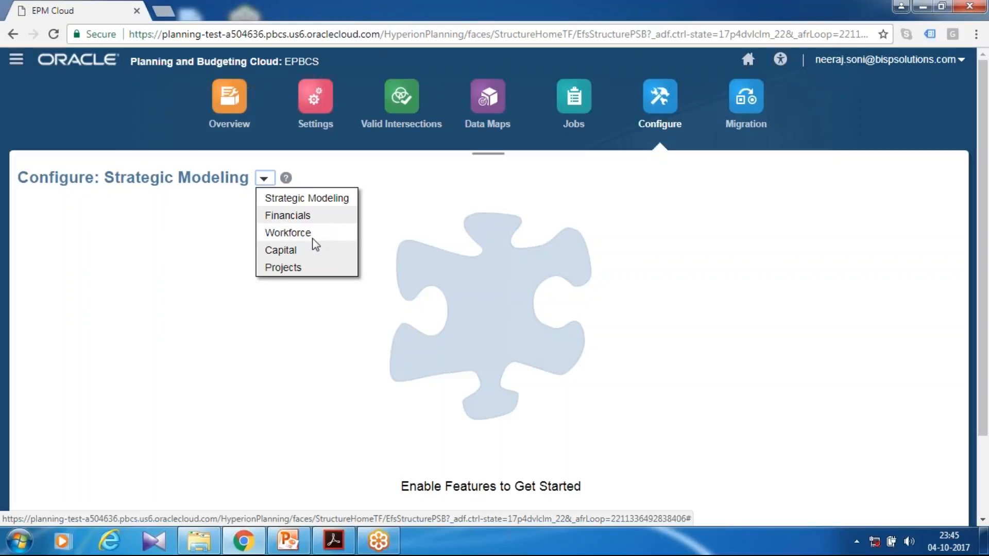
pyautogui.click(303, 268)
pyautogui.scroll(-2, 494, 287)
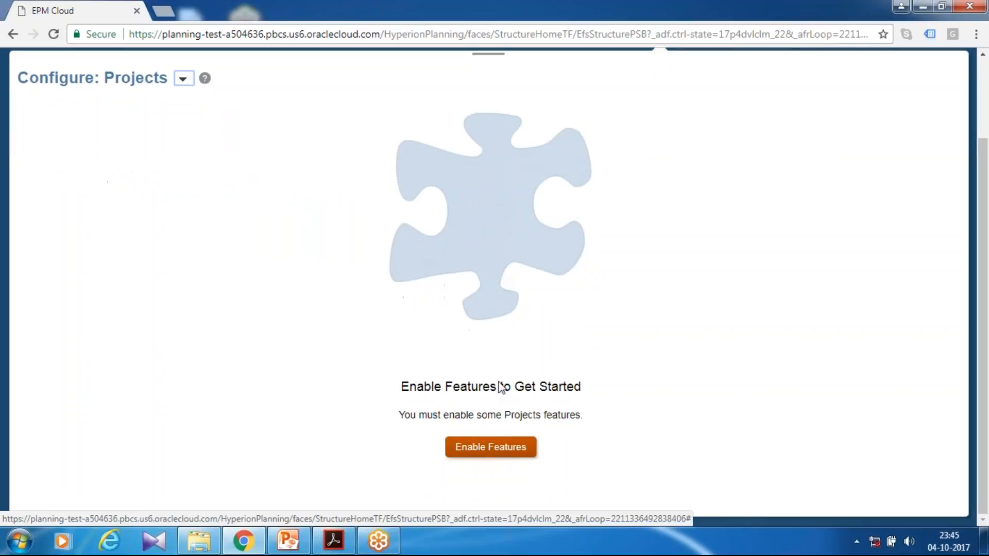
pyautogui.click(490, 447)
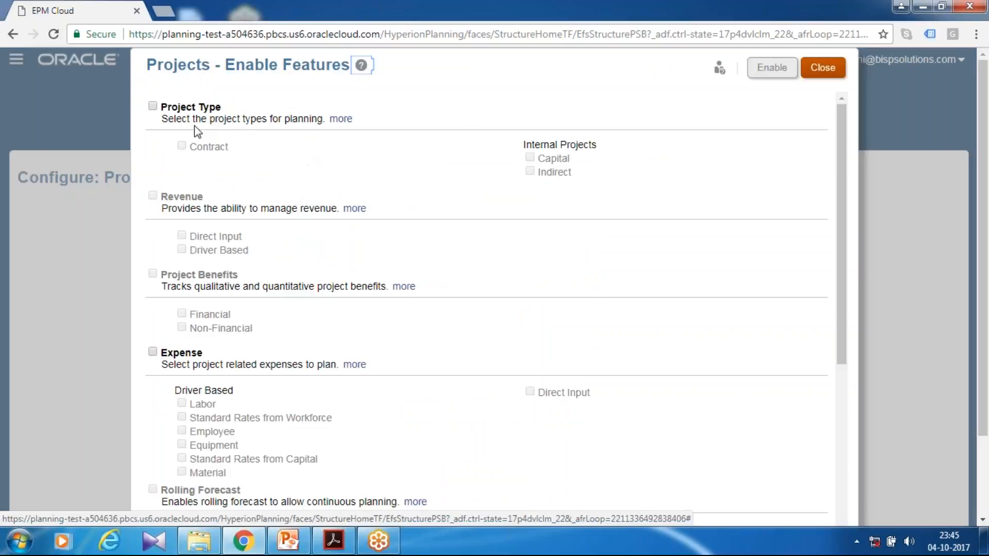
# Enable the Project Type feature with Indirect internal projects, and Project Benefits with Financial and Non-Financial.
pyautogui.click(153, 107)
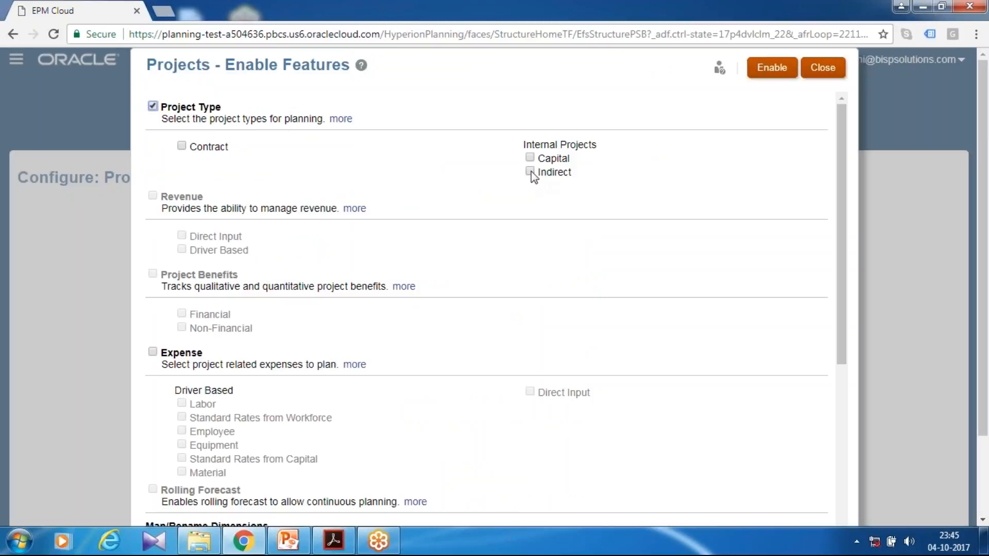
pyautogui.click(531, 171)
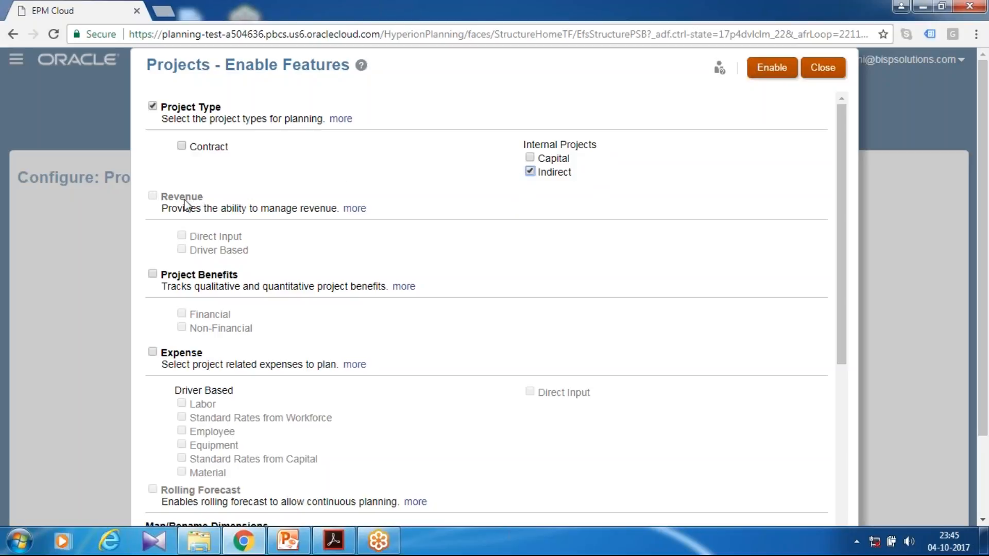
pyautogui.click(152, 274)
pyautogui.click(181, 313)
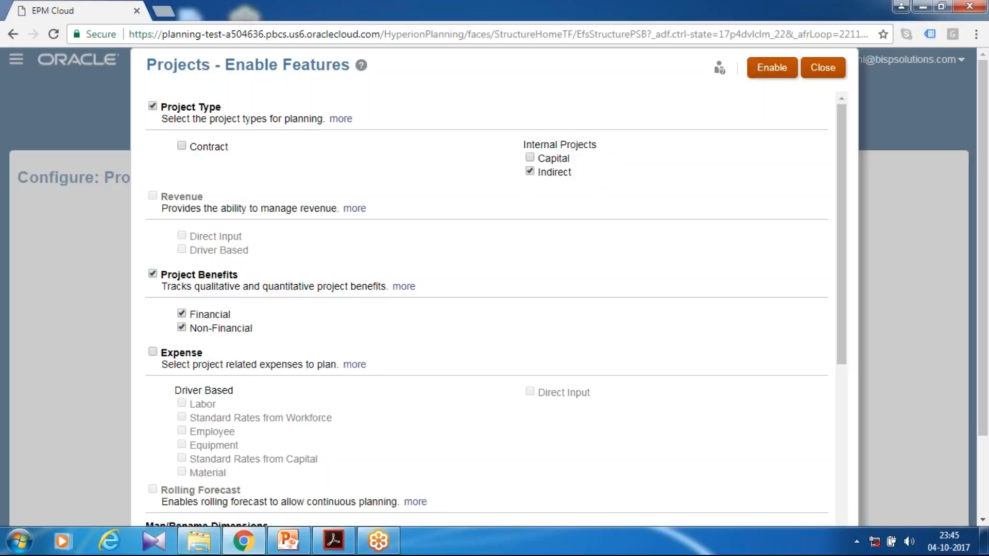
# Enable the Expense feature with driver-based Labor and Direct Input.
pyautogui.click(153, 352)
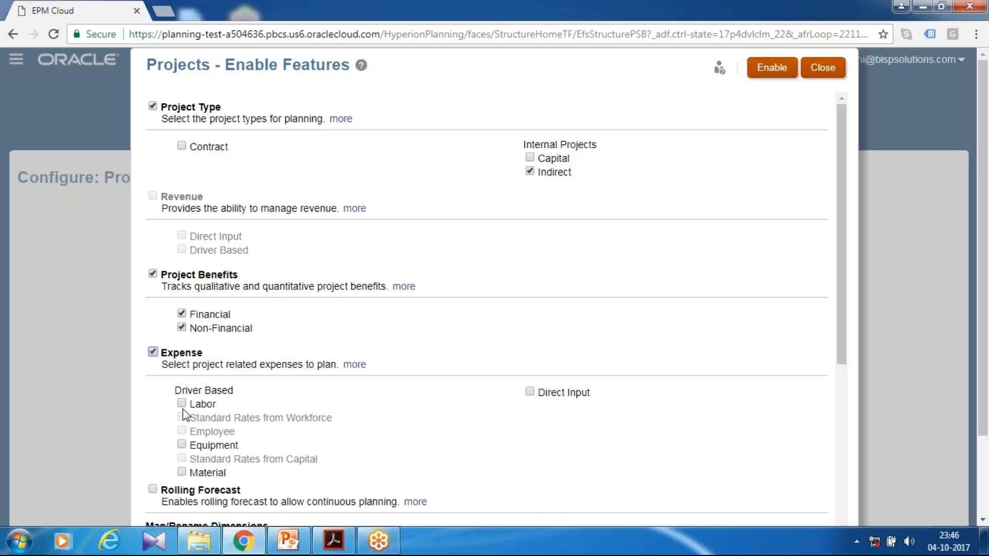
pyautogui.click(181, 404)
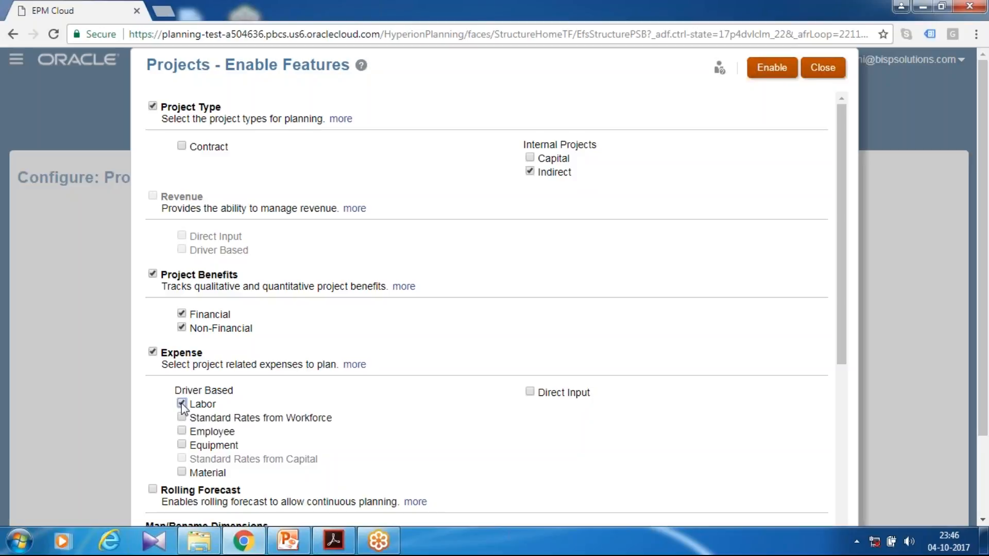
pyautogui.click(531, 395)
pyautogui.scroll(-3, 349, 261)
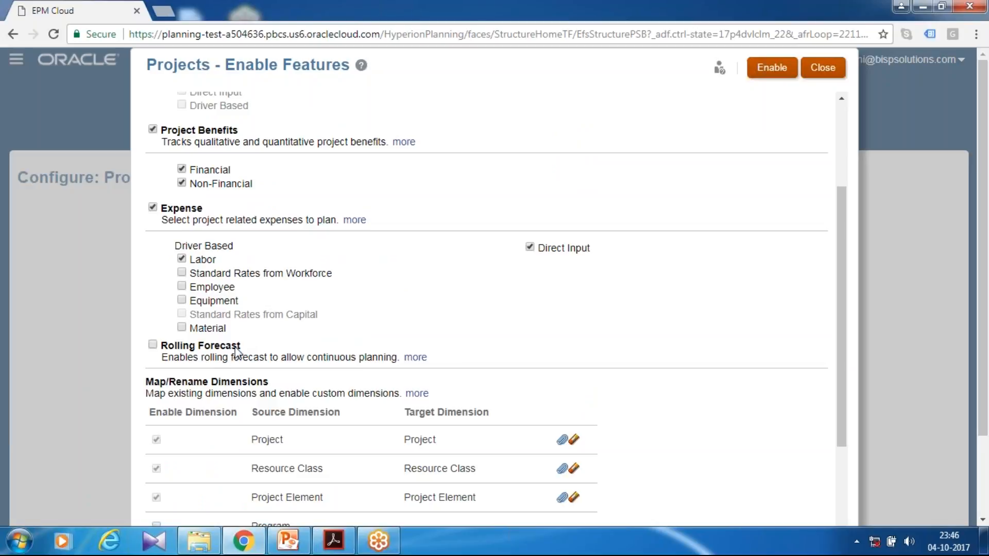
pyautogui.scroll(-3, 250, 399)
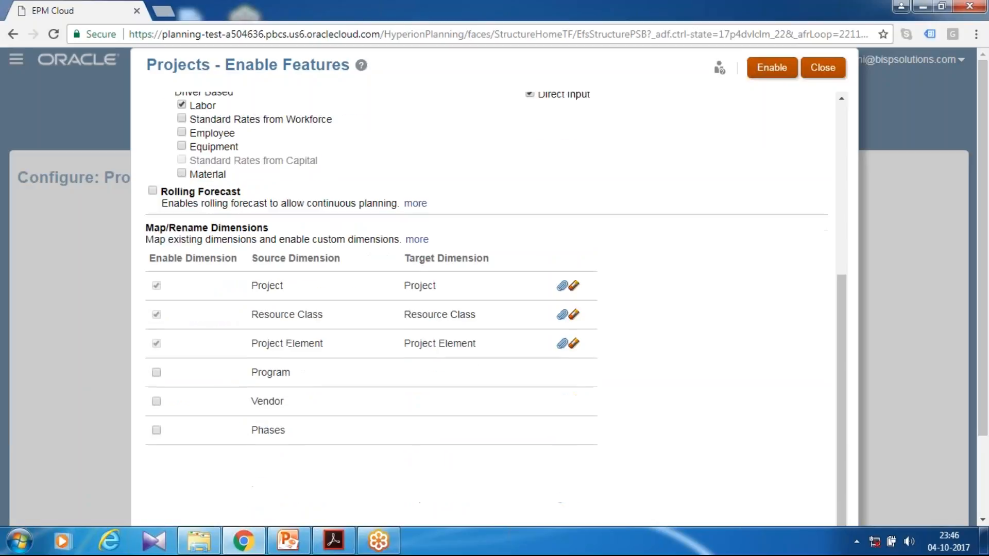
# Enable the Program custom dimension, then enable the selected Projects features and confirm.
pyautogui.click(157, 373)
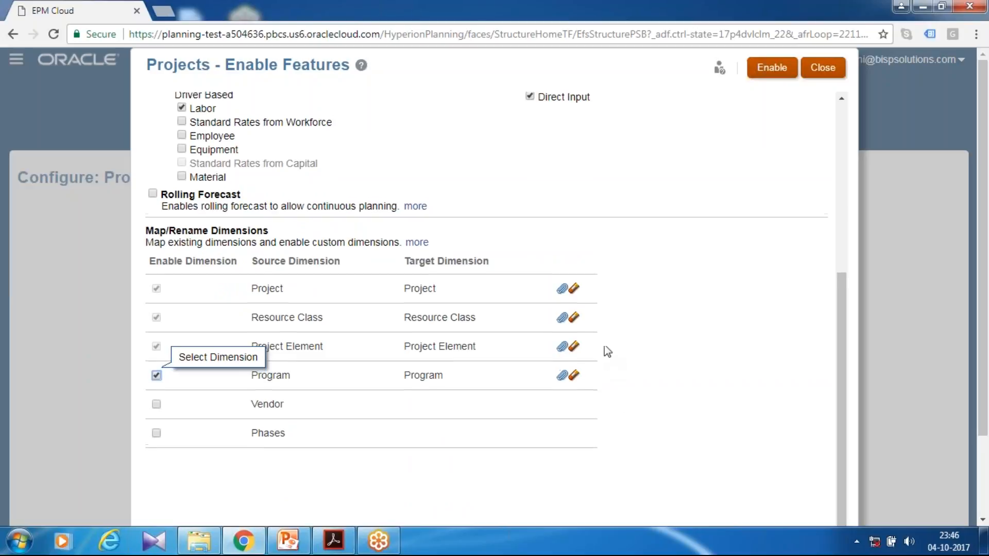
pyautogui.scroll(6, 602, 348)
pyautogui.click(763, 82)
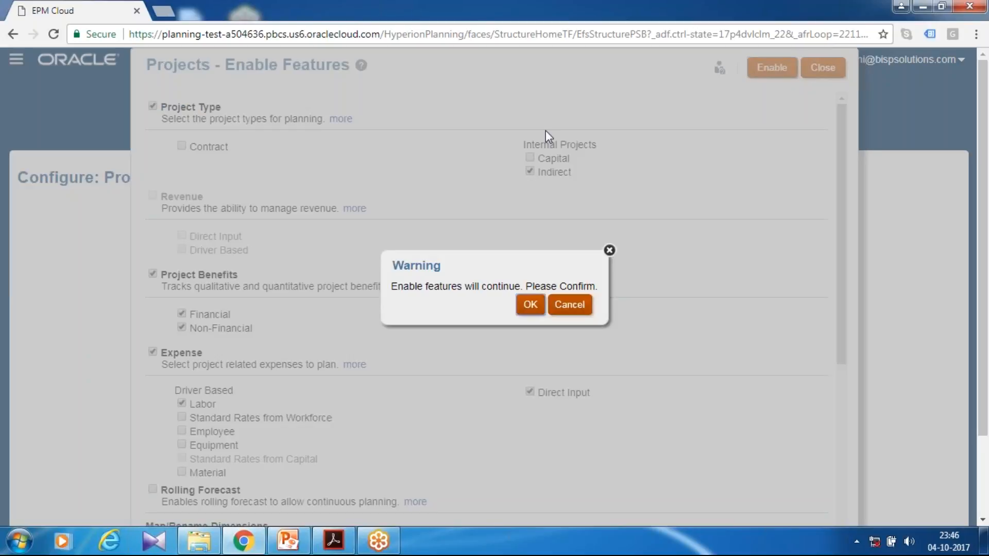
pyautogui.click(530, 304)
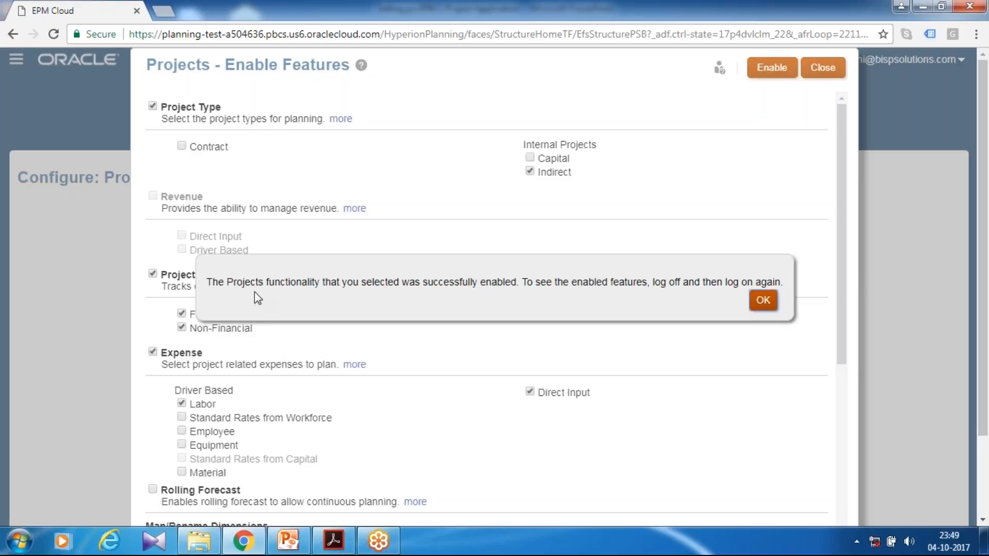
pyautogui.click(770, 308)
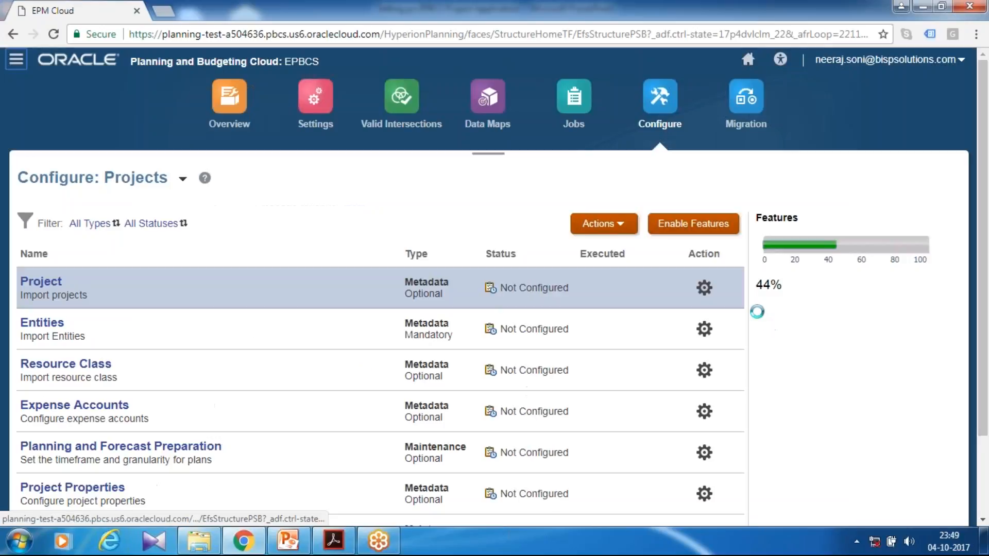
# Sign out of the session and sign back in to Oracle Cloud to load the enabled features.
pyautogui.click(961, 60)
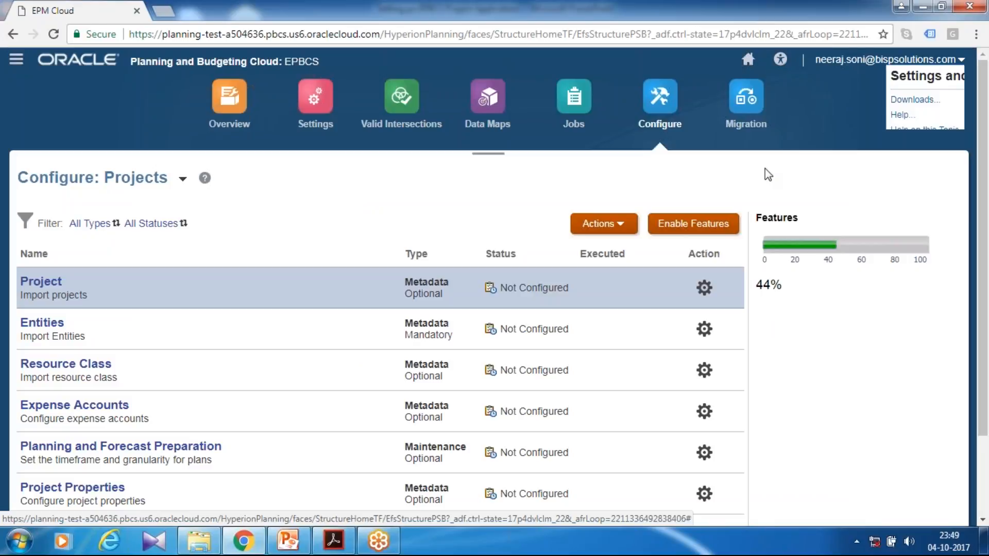
pyautogui.click(802, 202)
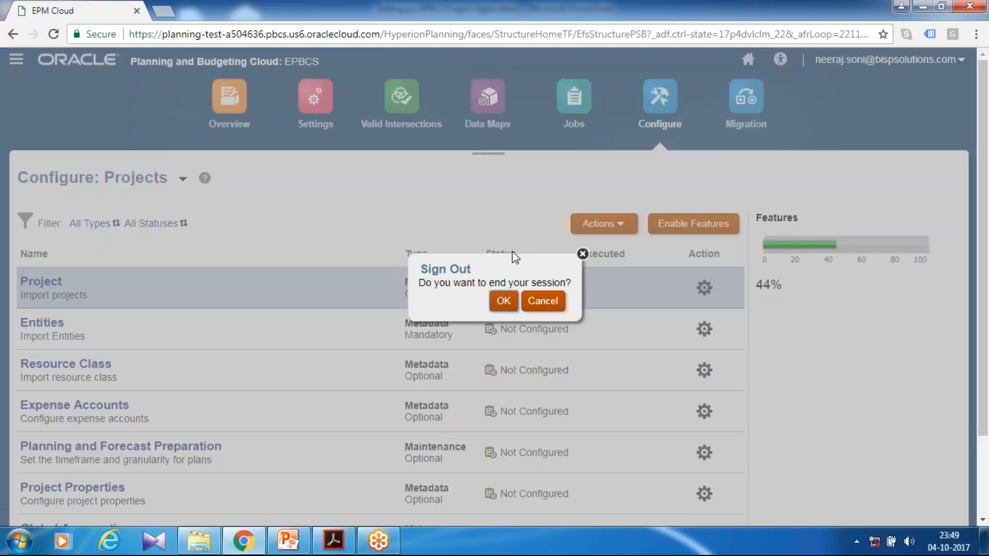
pyautogui.click(504, 301)
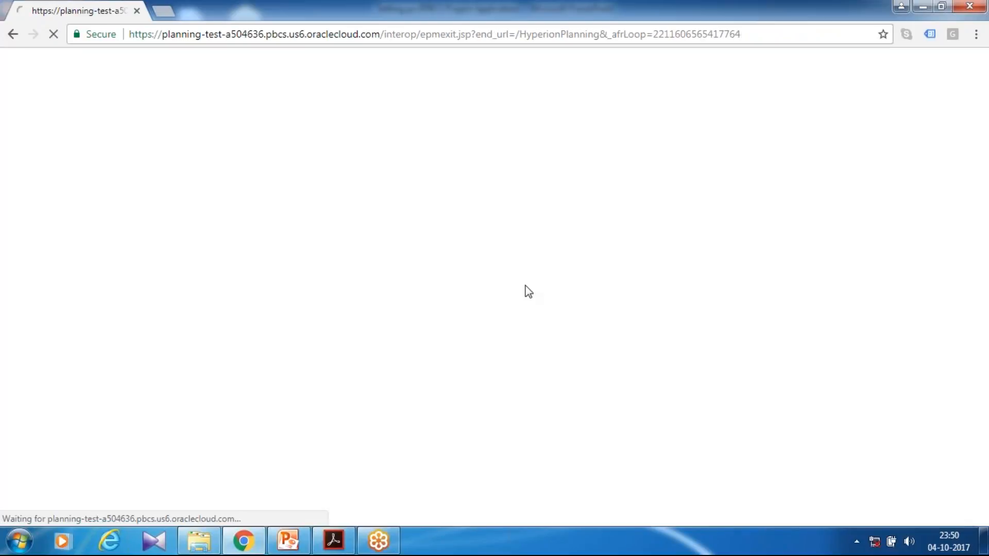
pyautogui.click(434, 358)
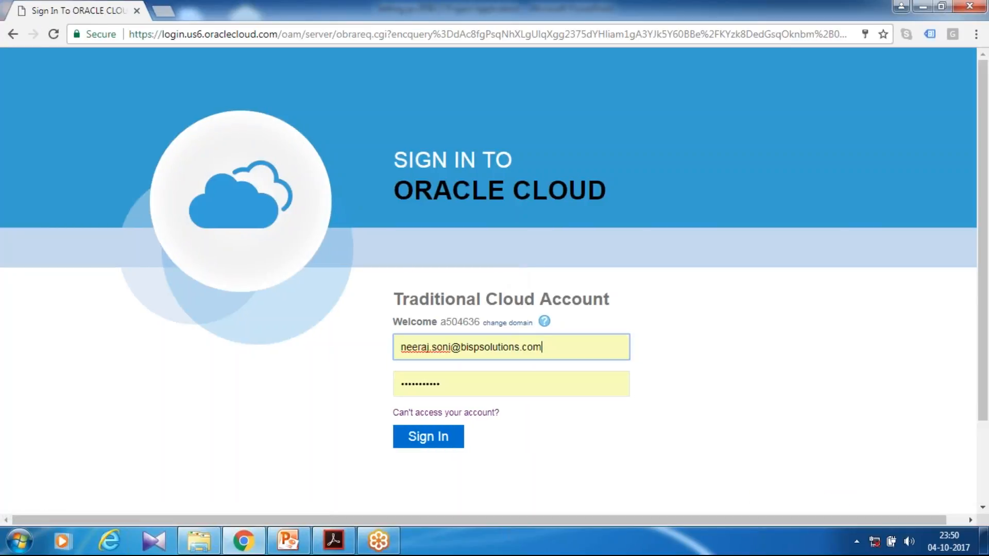
pyautogui.click(446, 437)
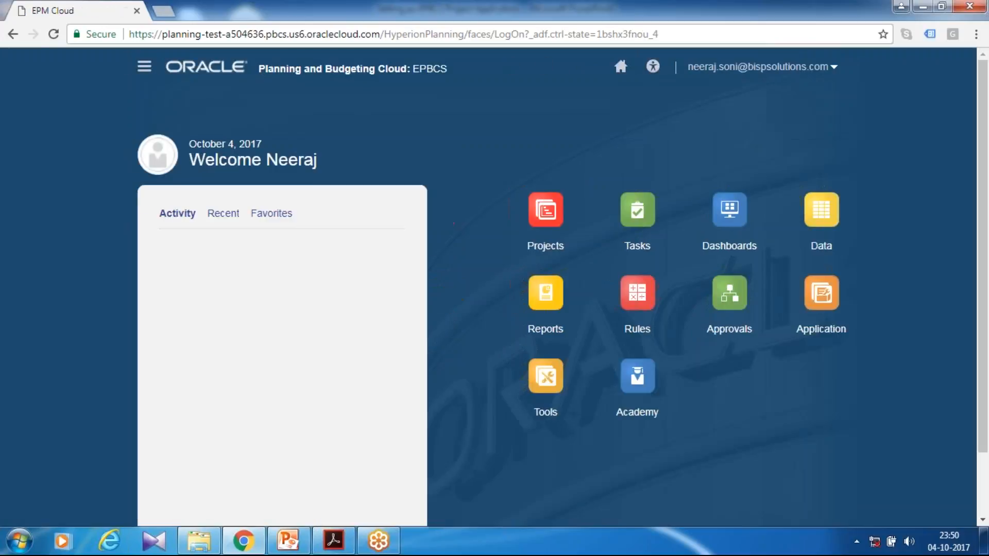
# Open the Projects configuration page from the Application area.
pyautogui.click(552, 226)
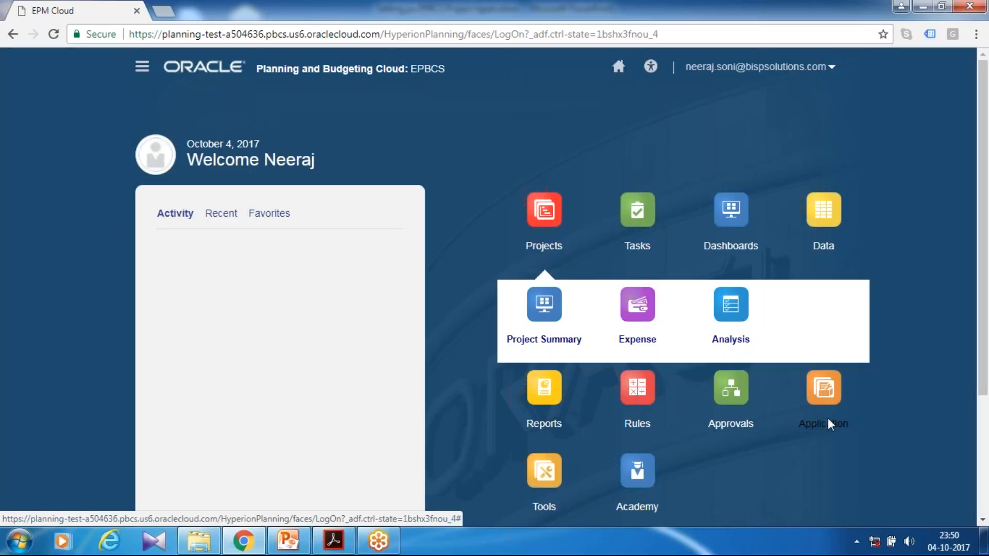
pyautogui.click(830, 425)
pyautogui.scroll(-2, 670, 298)
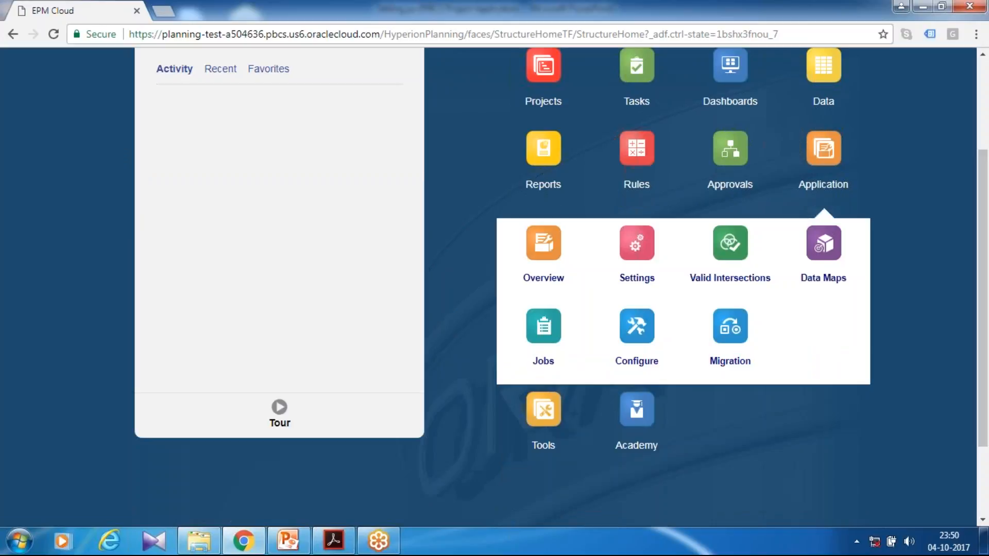
pyautogui.click(637, 362)
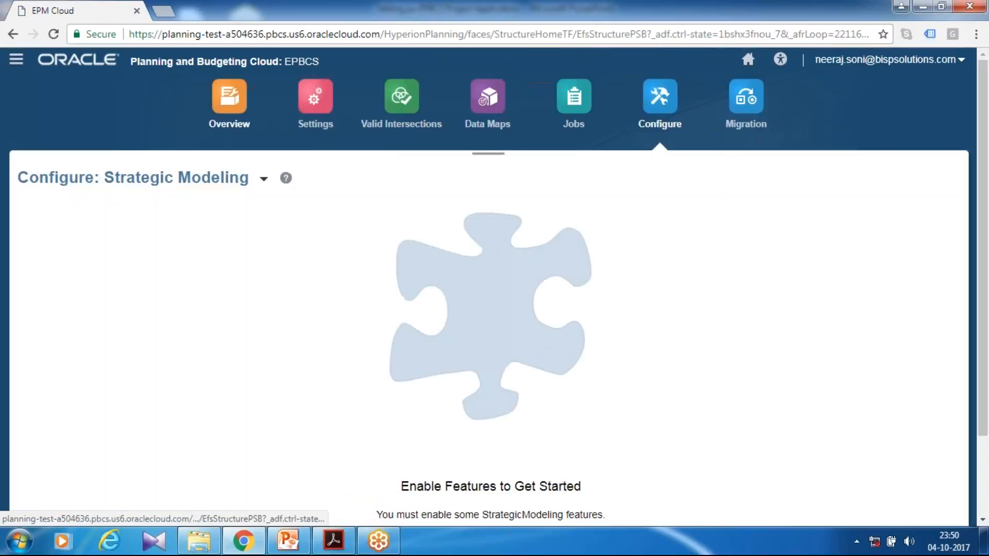
pyautogui.click(264, 179)
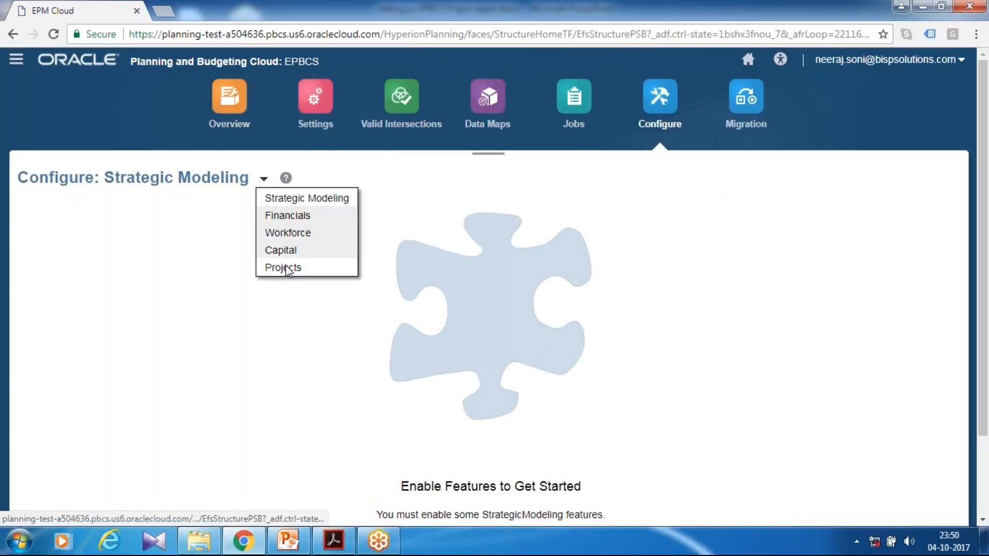
pyautogui.click(285, 267)
# Review the application's overview, cubes and dimensions of the Plan1 cube.
pyautogui.scroll(-2, 185, 225)
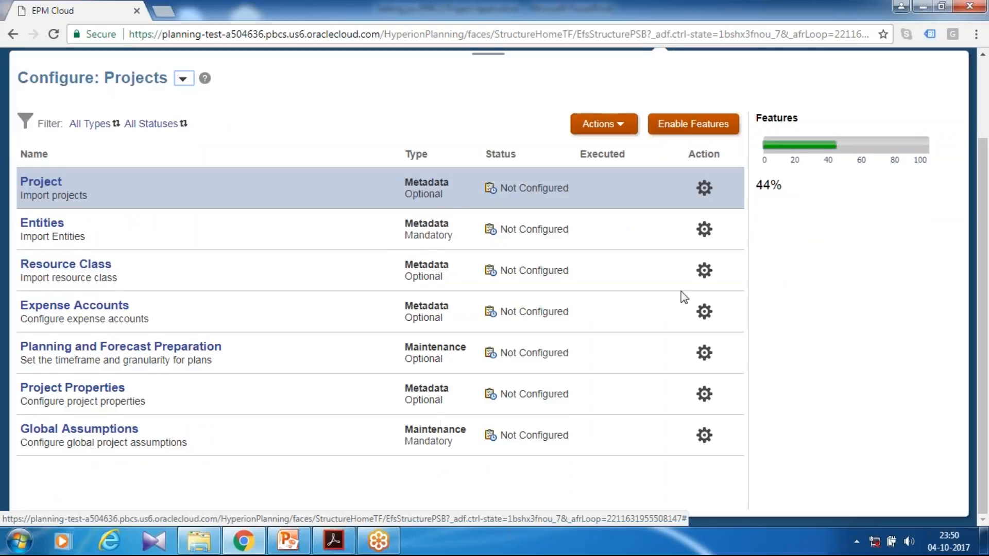
pyautogui.scroll(2, 683, 296)
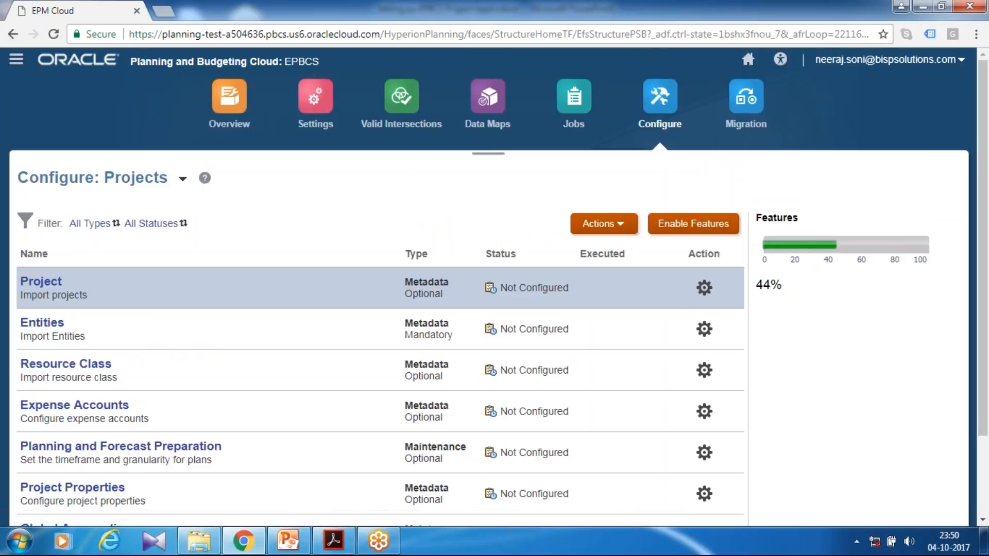
pyautogui.click(16, 60)
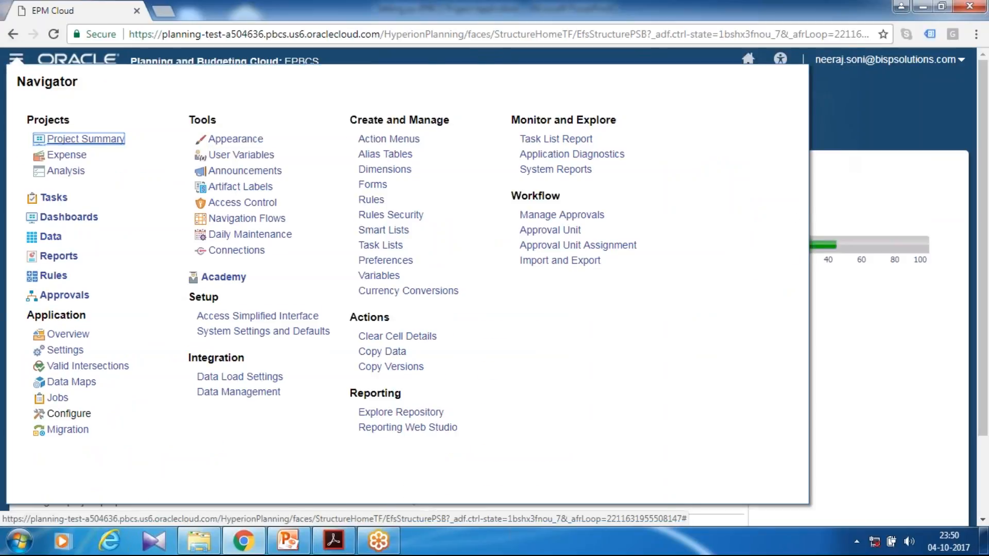
pyautogui.click(830, 151)
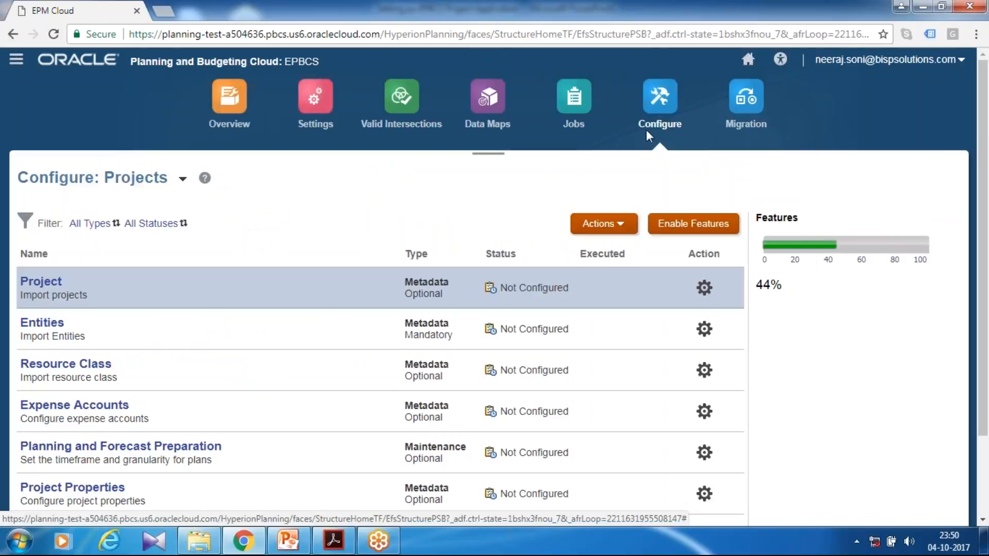
pyautogui.click(227, 136)
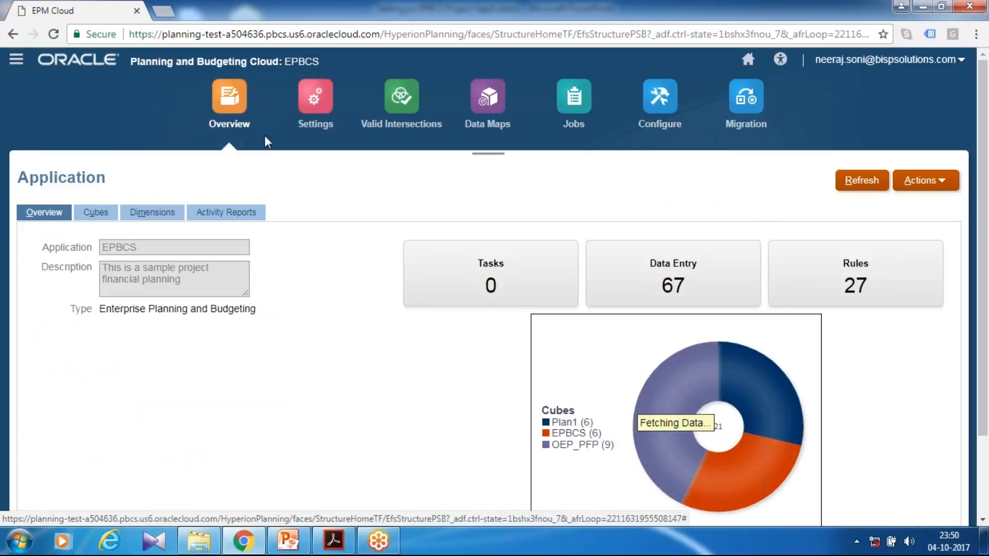
pyautogui.click(96, 212)
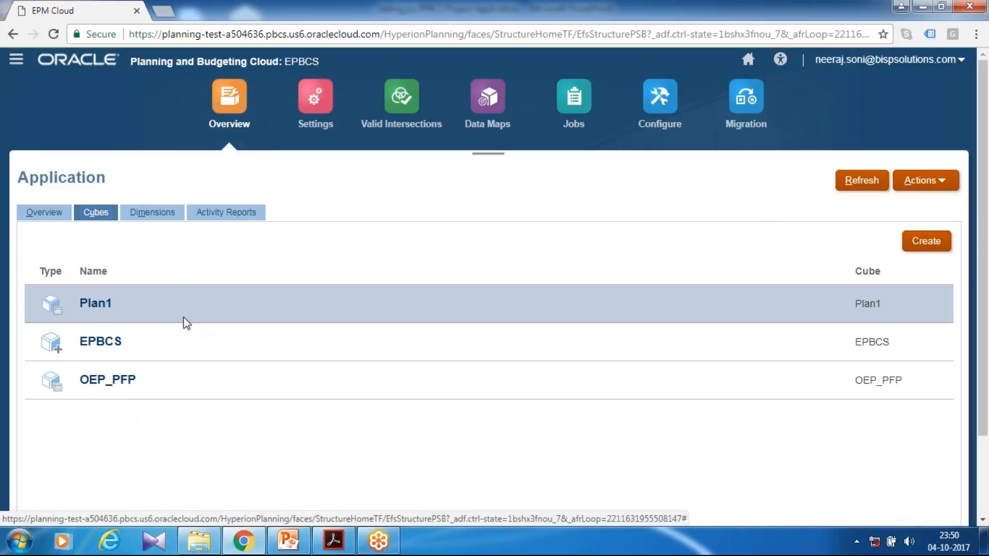
pyautogui.click(152, 212)
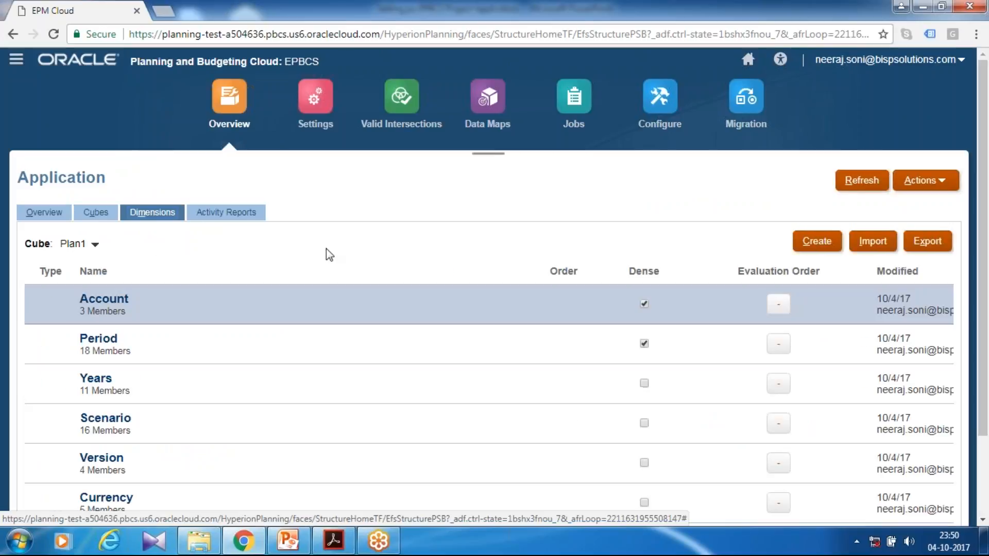
pyautogui.scroll(-2, 335, 251)
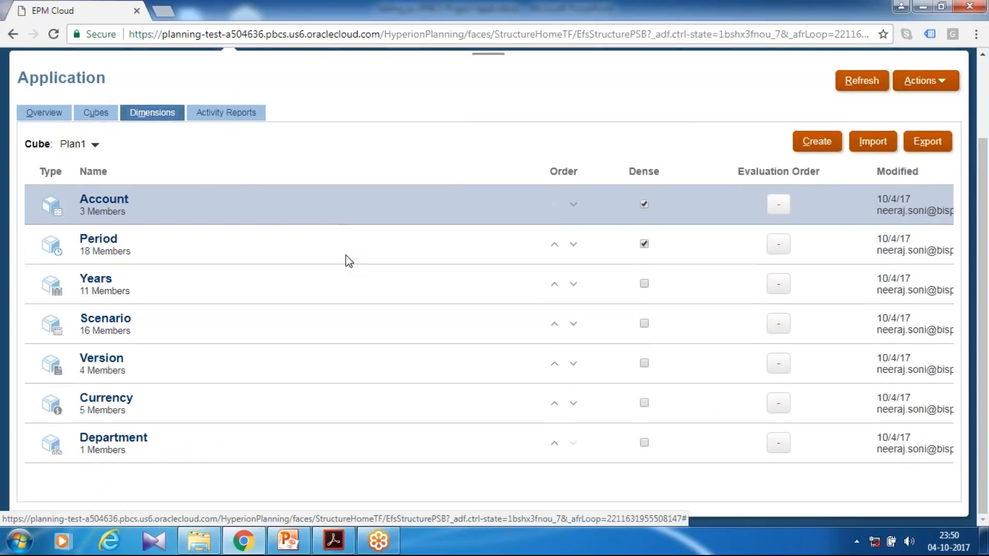
pyautogui.scroll(2, 345, 254)
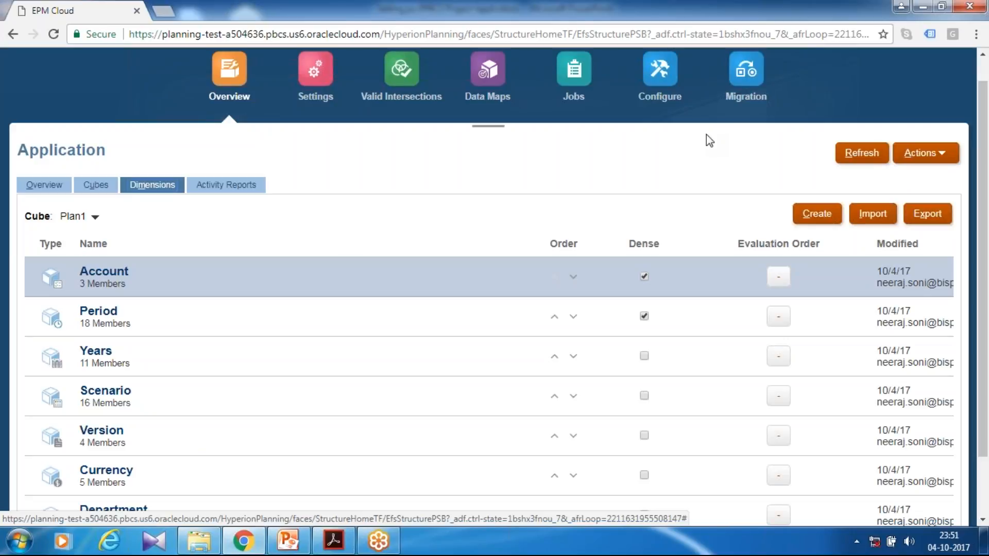
# Return to the Projects configuration and open the metadata import for Entities.
pyautogui.click(646, 98)
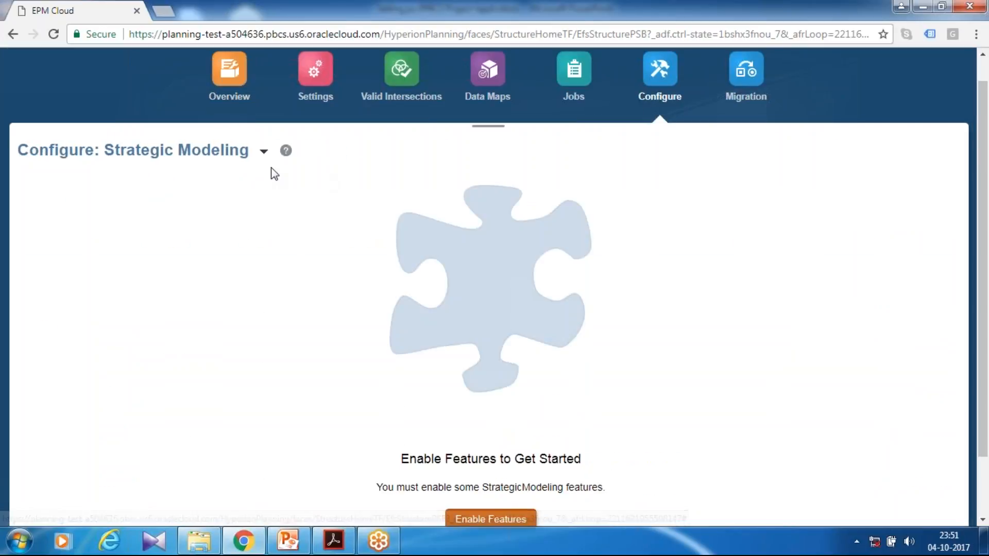
pyautogui.click(262, 152)
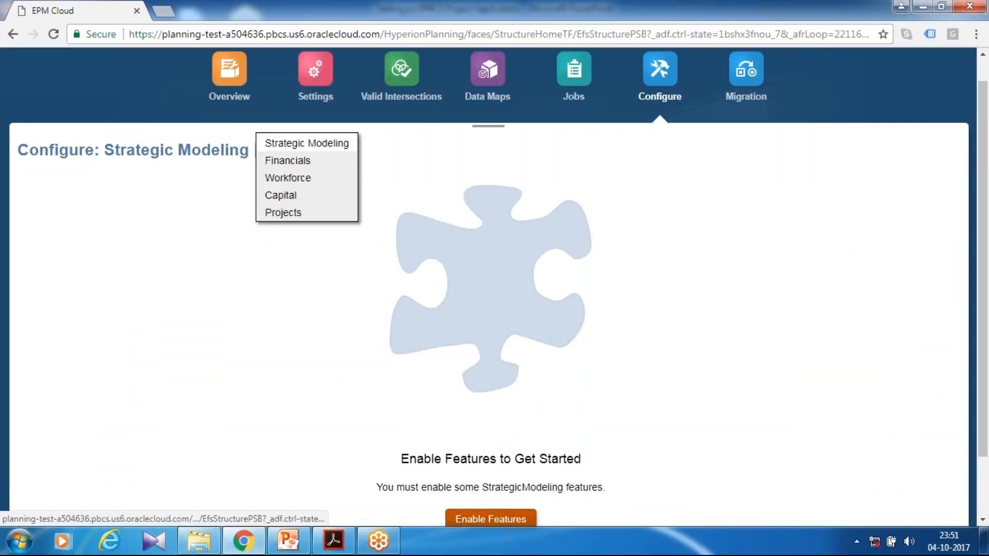
pyautogui.click(276, 215)
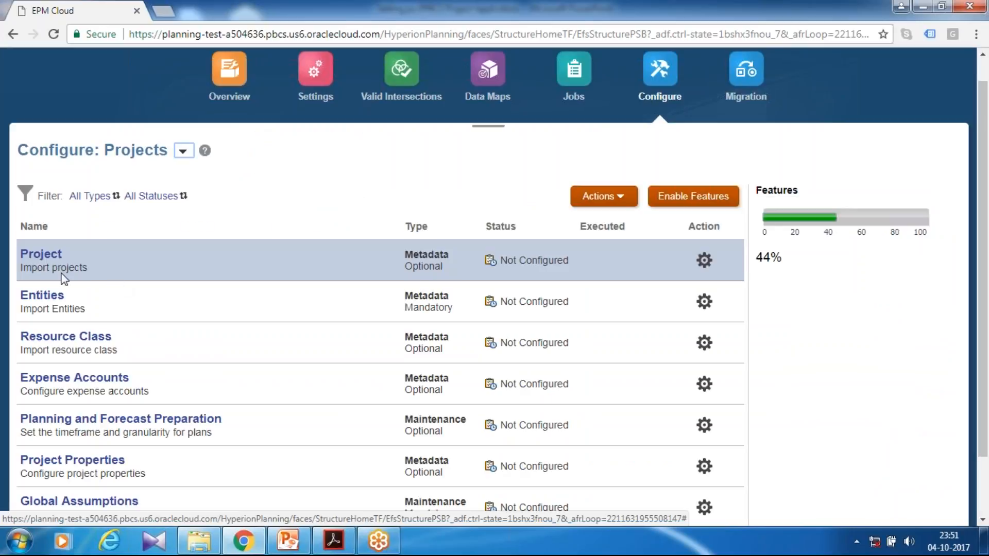
pyautogui.click(35, 299)
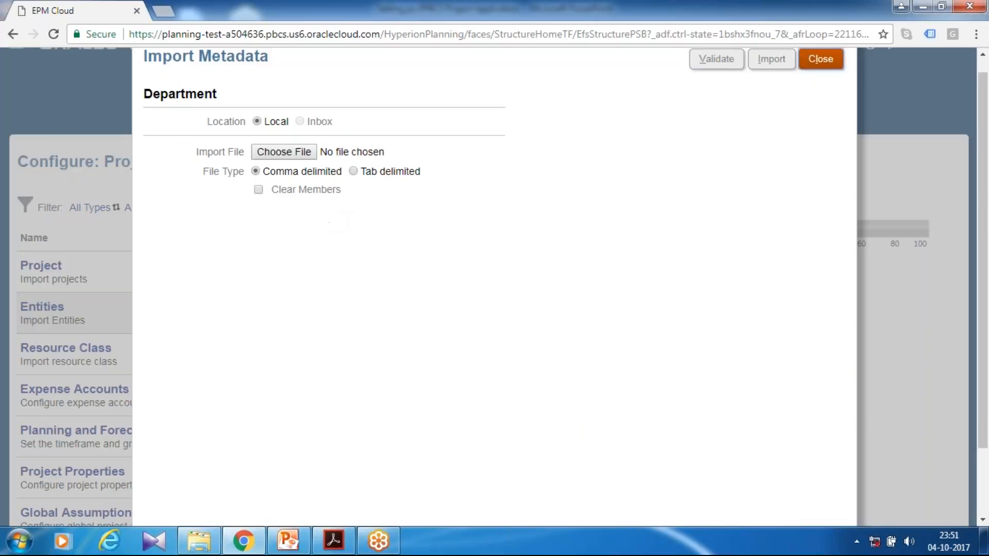
# Choose Department.csv as the comma-delimited import file and validate it.
pyautogui.click(285, 150)
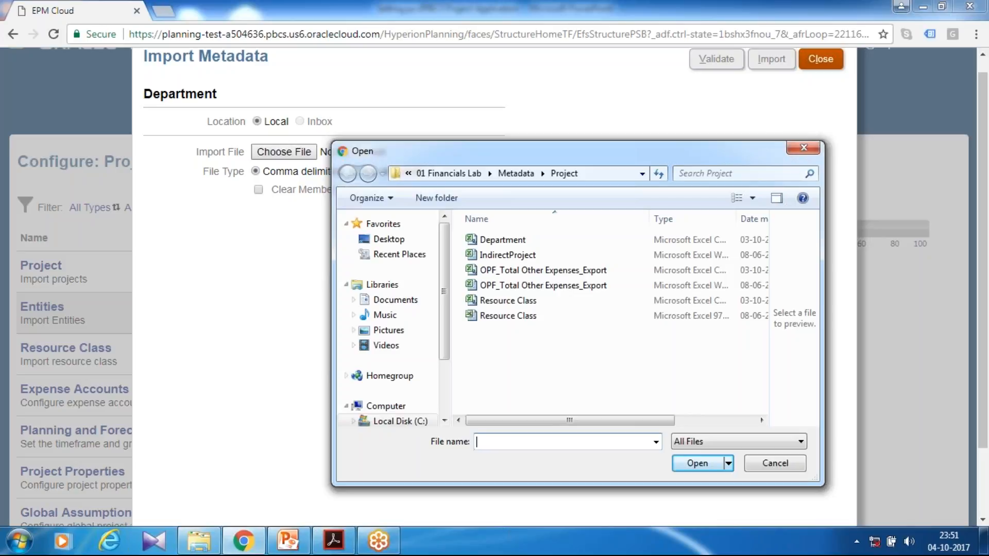
pyautogui.click(531, 241)
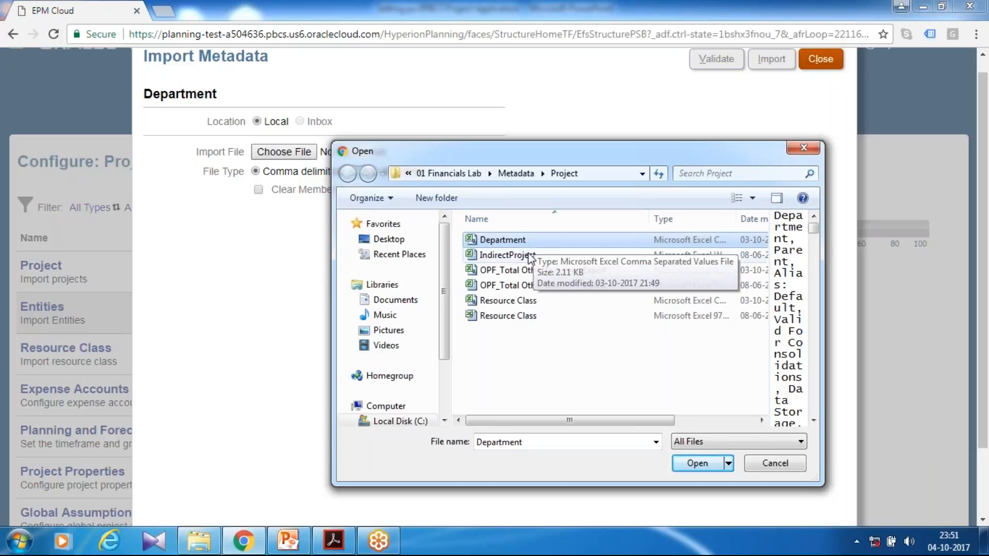
pyautogui.click(697, 465)
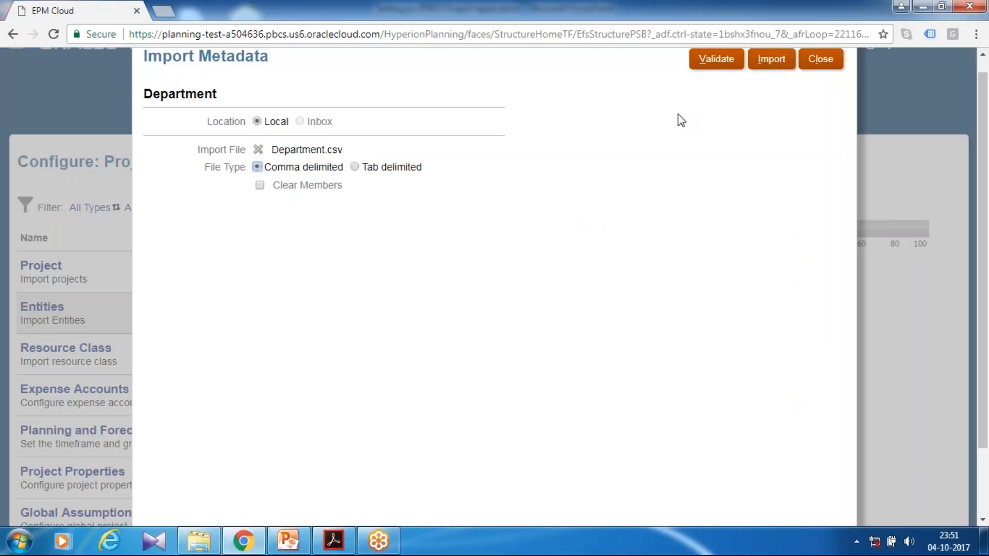
pyautogui.click(718, 65)
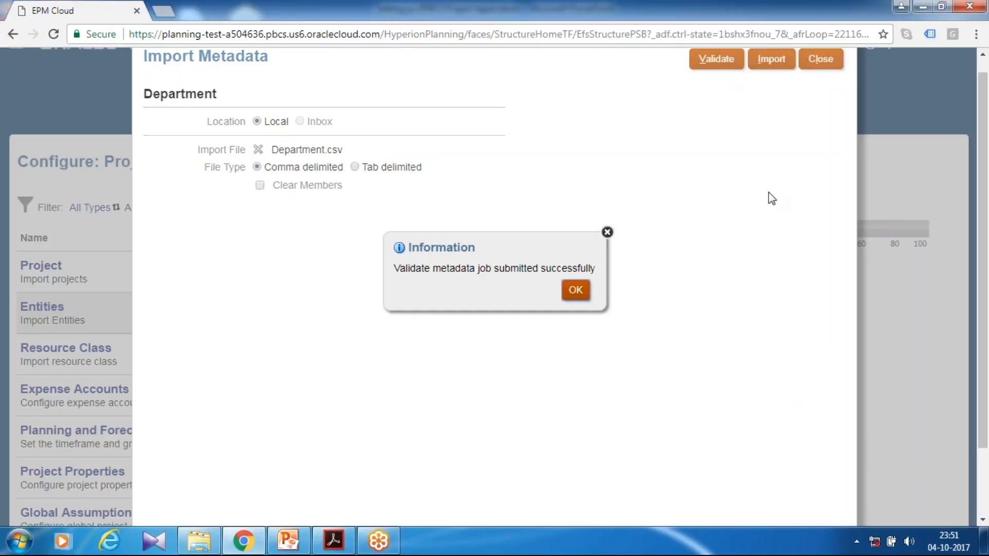
pyautogui.click(574, 292)
# Import the Department metadata without refreshing the database, then close the import dialog.
pyautogui.click(769, 60)
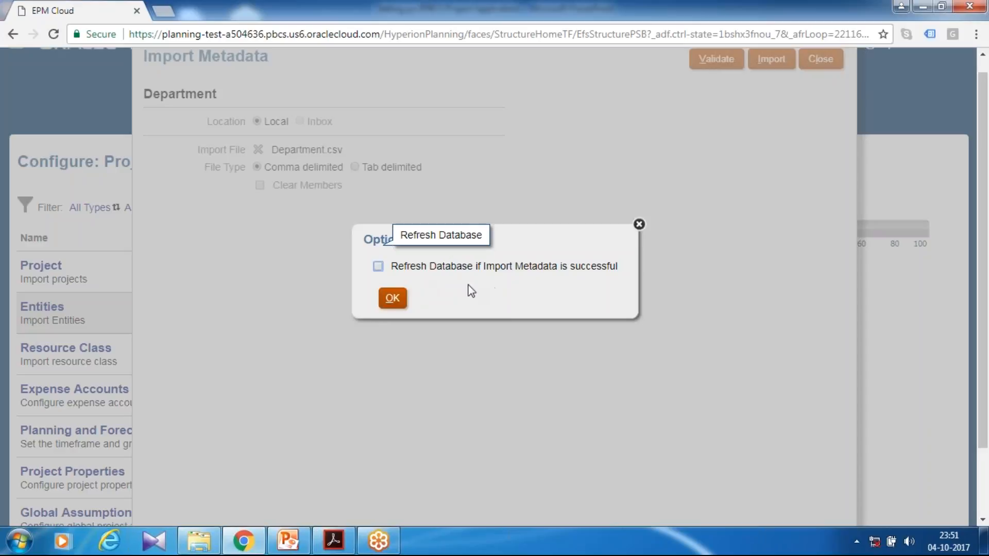
pyautogui.click(392, 299)
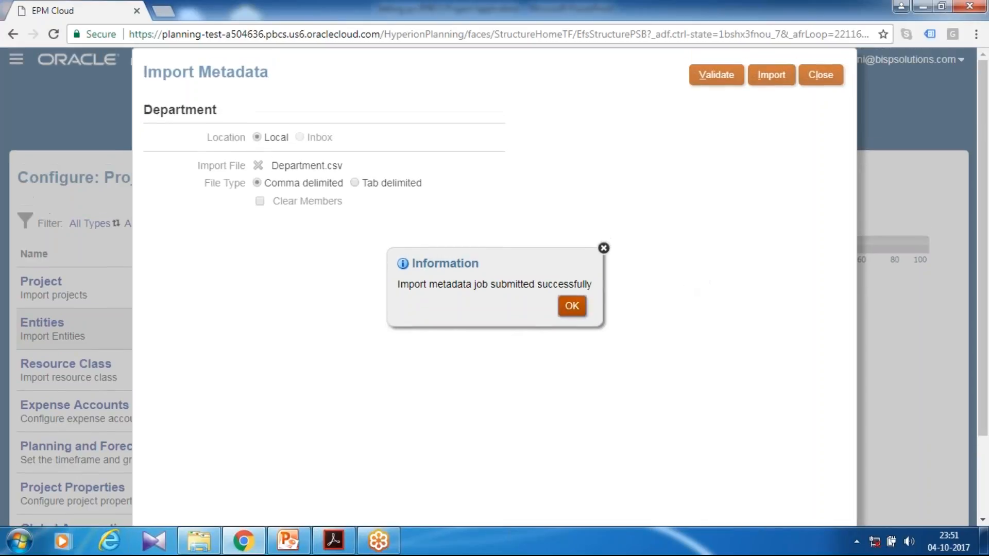
pyautogui.press('Return')
pyautogui.click(820, 74)
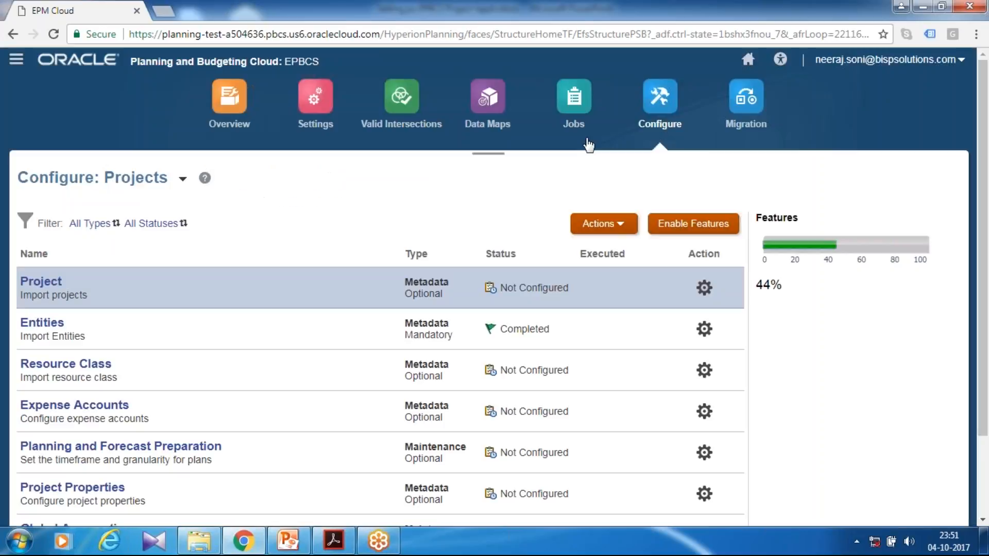
# Check the recent jobs list and go back to the configuration page.
pyautogui.click(591, 115)
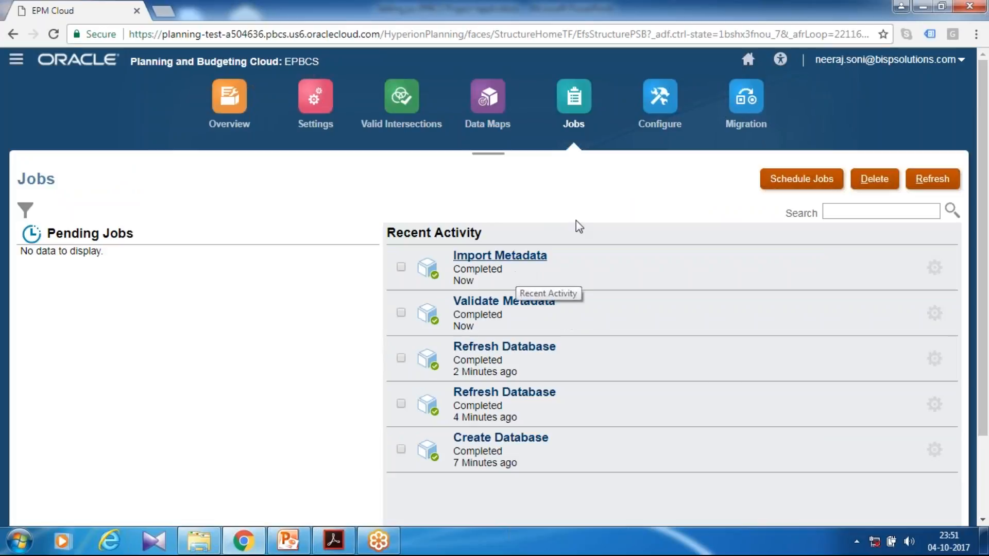
pyautogui.click(665, 103)
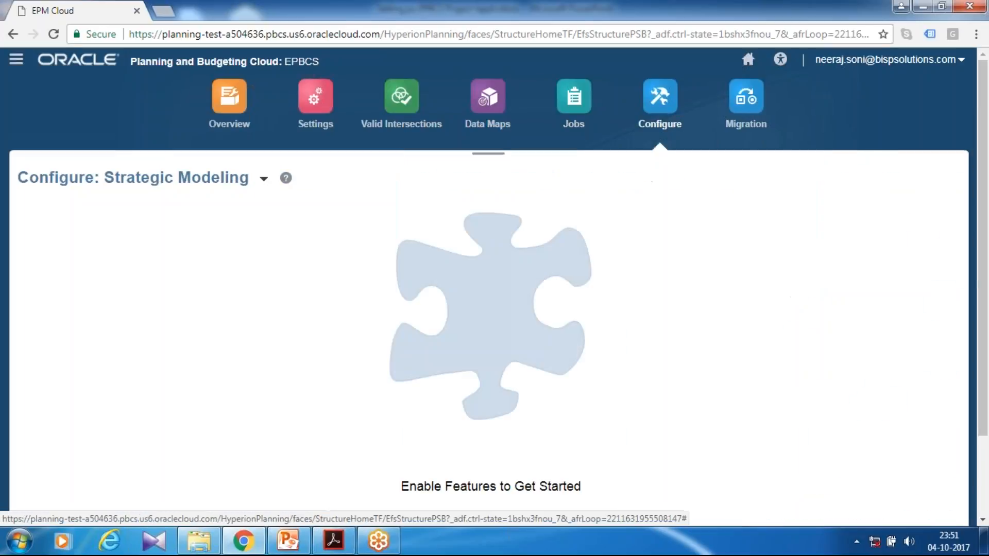
# Switch the configuration view to the Projects module.
pyautogui.click(266, 181)
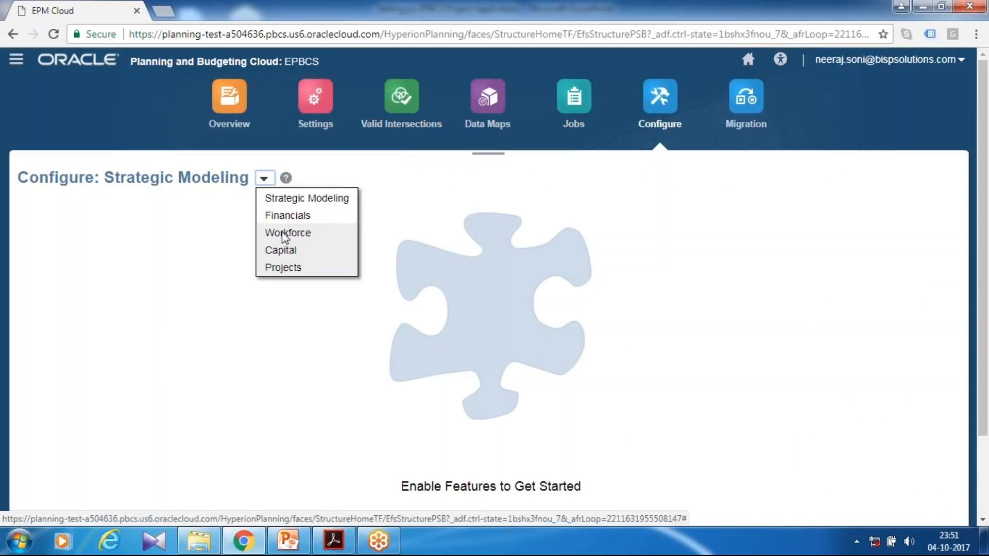
pyautogui.click(346, 245)
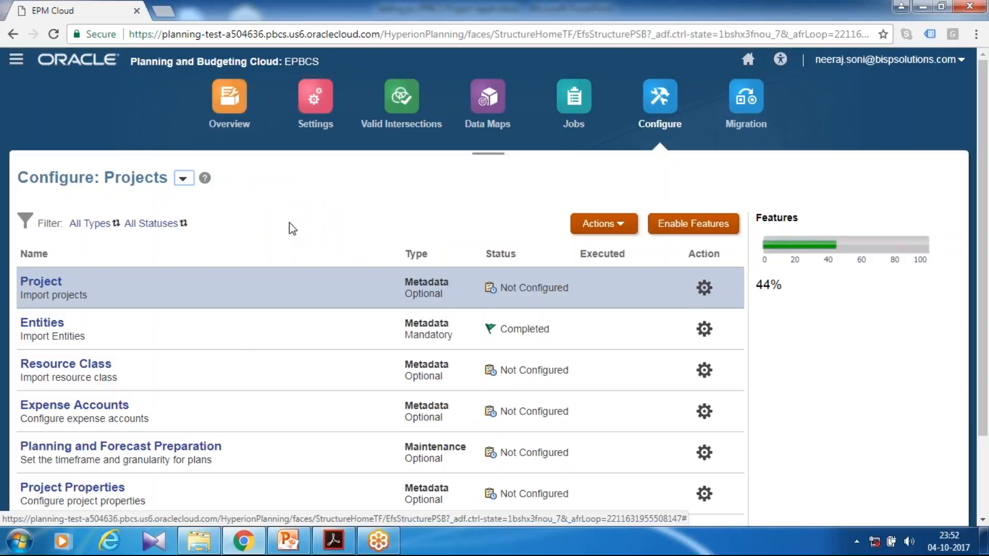
# Open the application settings, set the thousands separator to Comma, and save the settings.
pyautogui.click(318, 126)
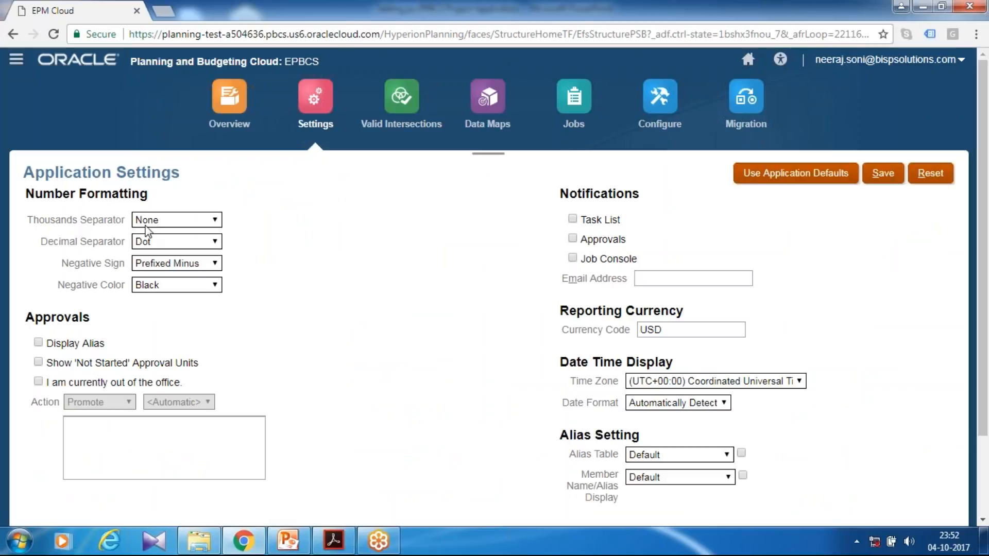
pyautogui.click(149, 226)
pyautogui.click(152, 243)
pyautogui.click(890, 178)
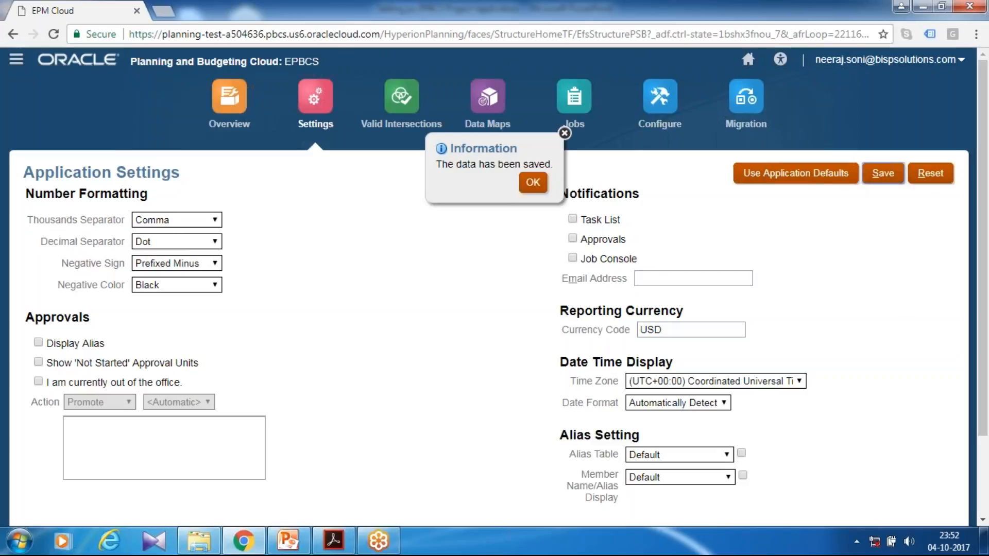
pyautogui.click(531, 184)
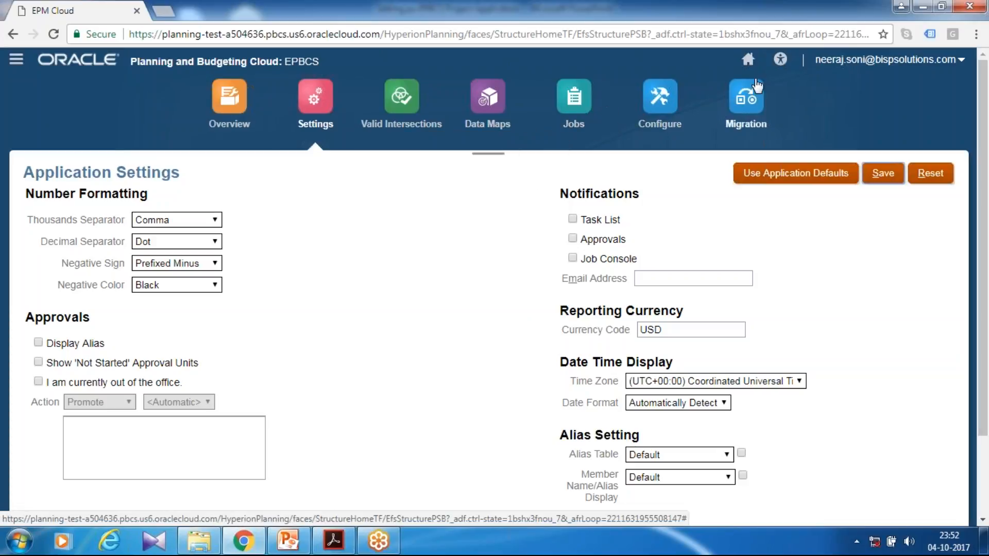
# Open User Variables from the Tools area and set the Currency user variable to USD.
pyautogui.click(749, 61)
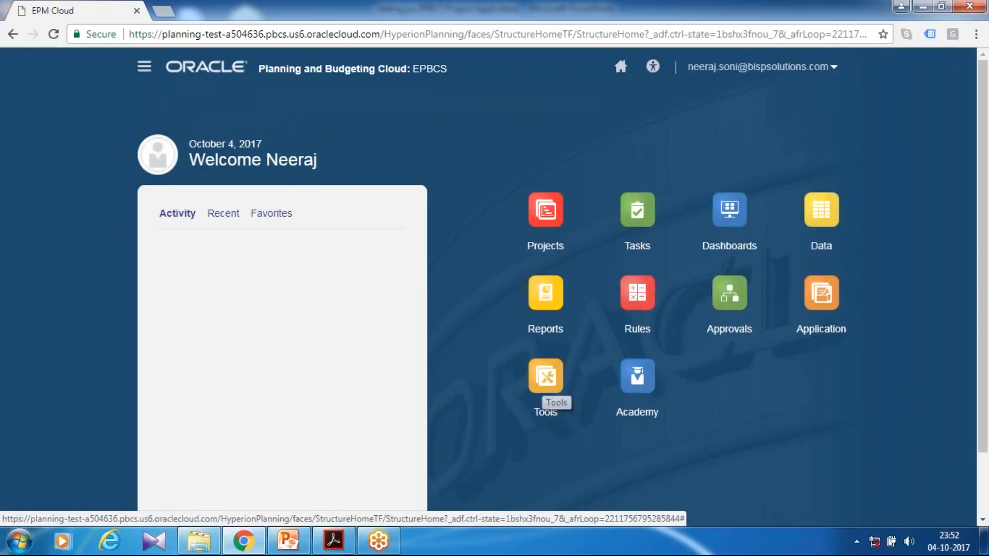
pyautogui.click(545, 383)
pyautogui.scroll(-4, 618, 369)
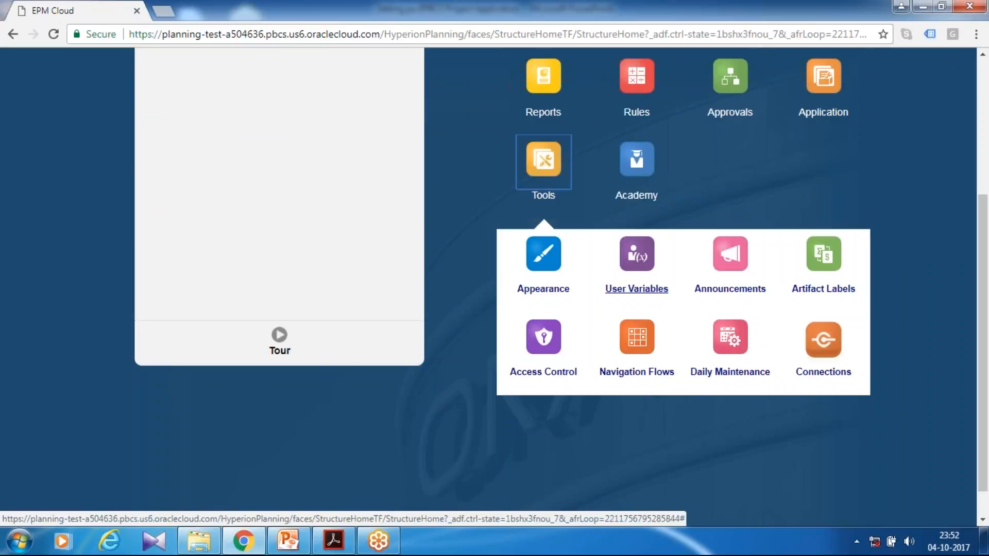
pyautogui.click(637, 288)
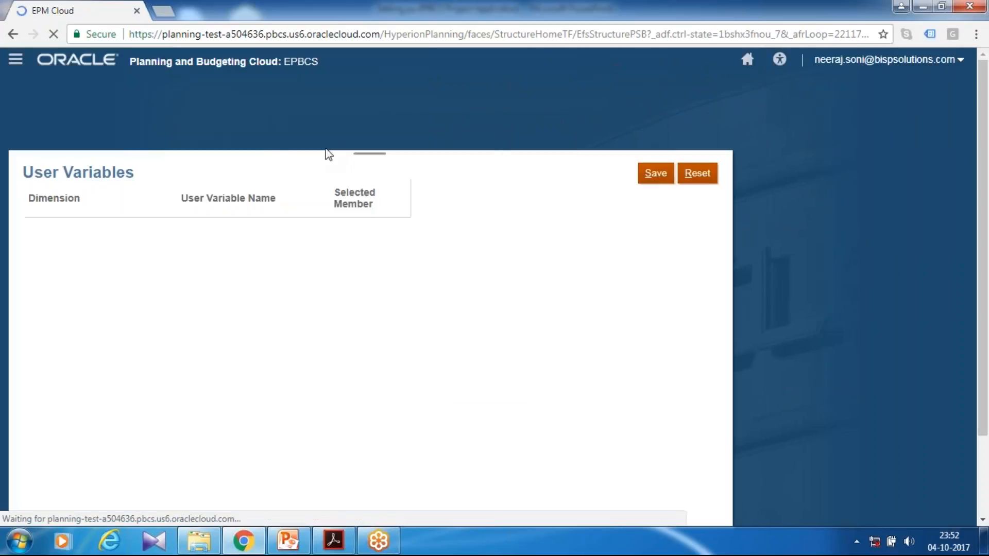
pyautogui.click(399, 227)
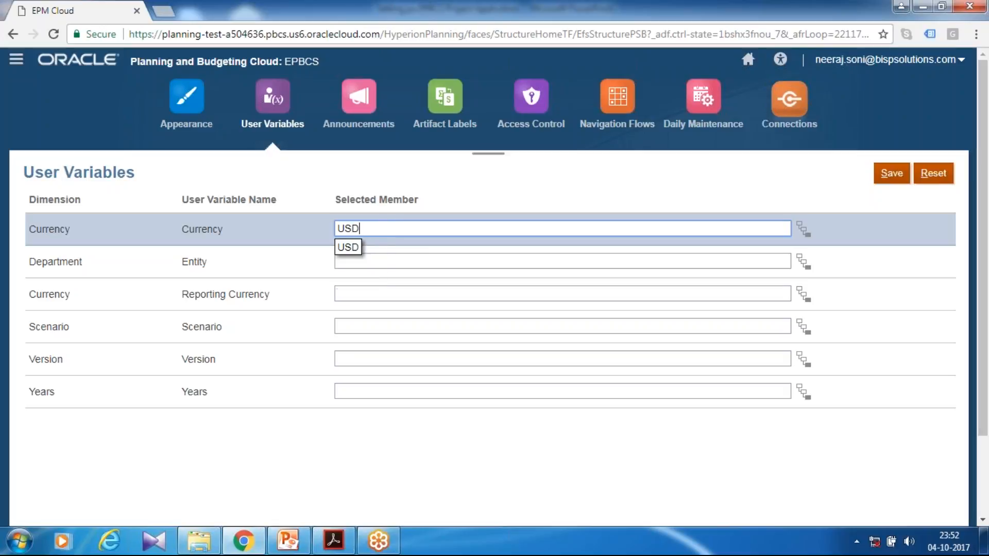
# Set the Entity user variable to Operations US by searching for operation in the member selector.
pyautogui.click(419, 262)
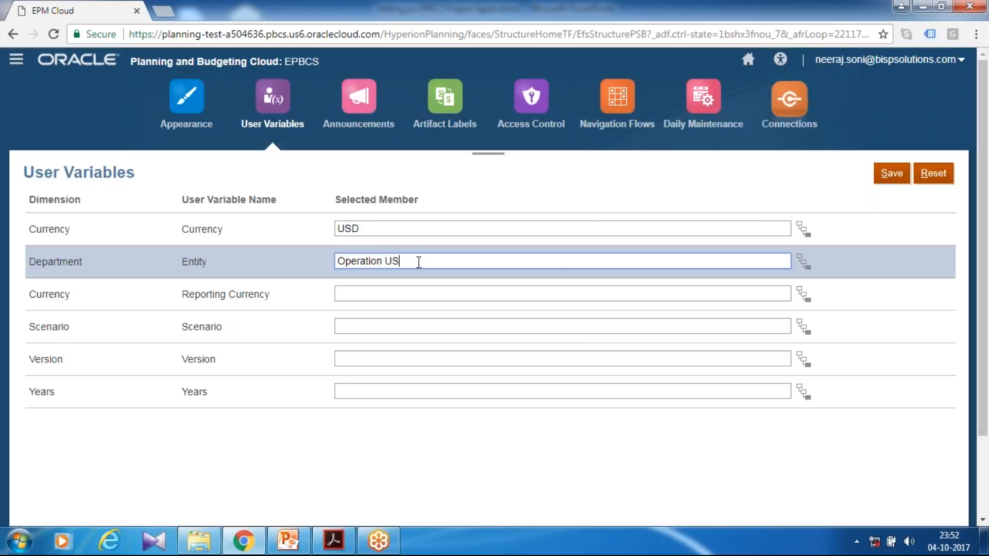
pyautogui.click(804, 262)
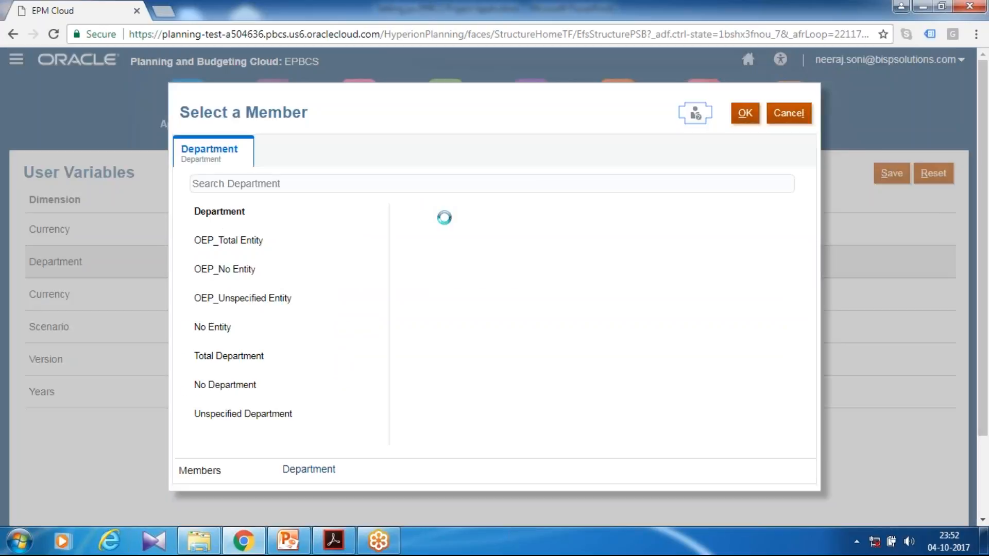
pyautogui.scroll(-2, 308, 172)
pyautogui.click(308, 172)
pyautogui.click(305, 226)
pyautogui.scroll(2, 304, 227)
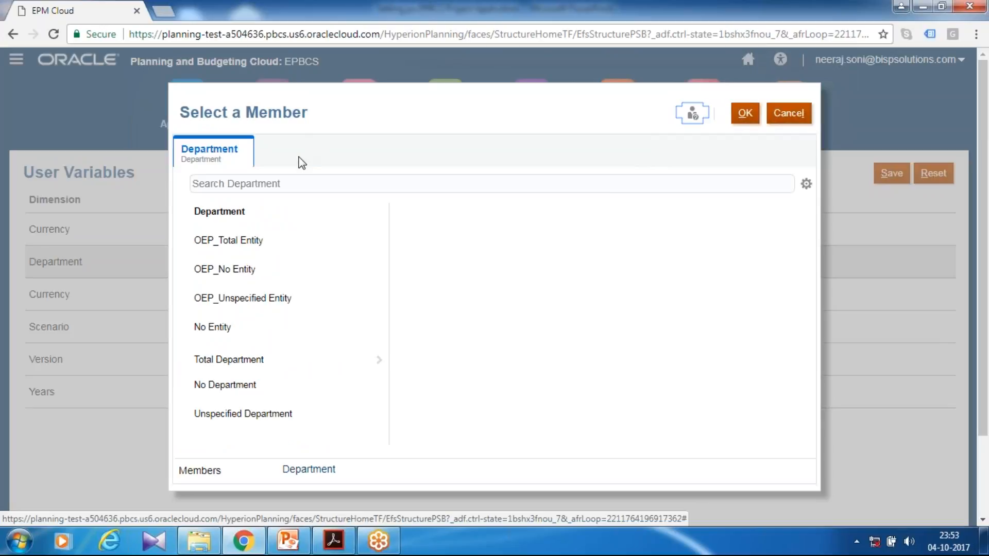
pyautogui.click(282, 183)
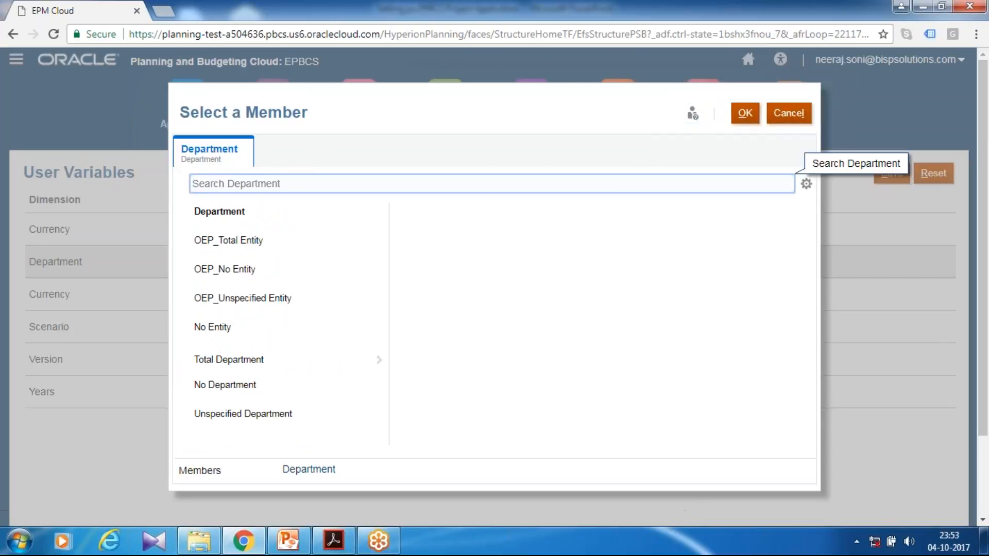
pyautogui.write('option')
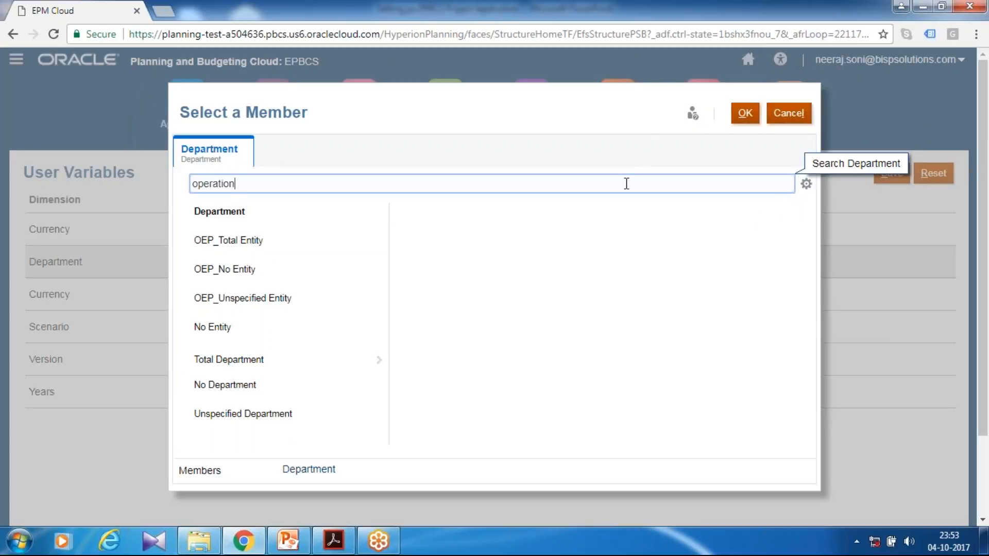
pyautogui.press('Return')
pyautogui.click(186, 141)
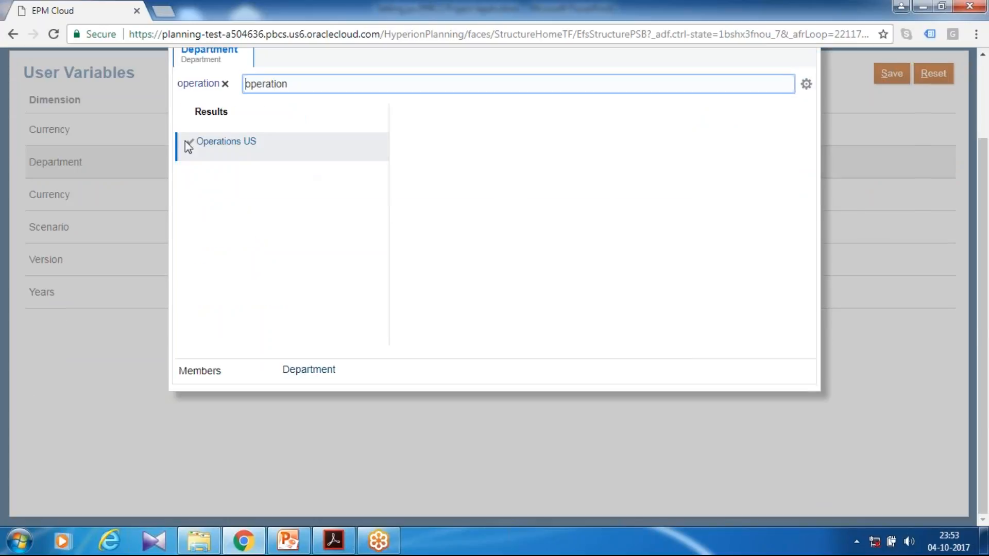
pyautogui.scroll(2, 563, 237)
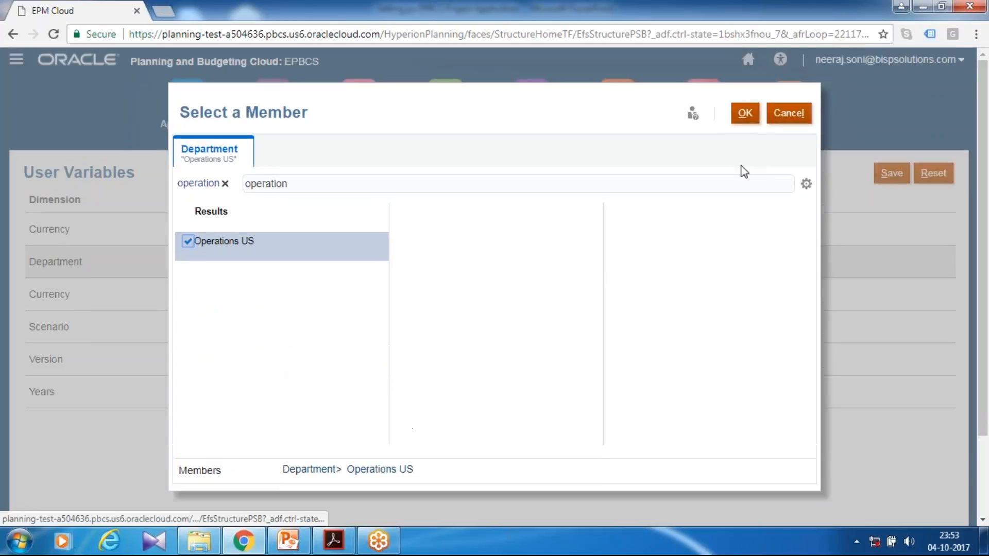
pyautogui.click(745, 113)
# Set the Reporting Currency user variable to USD_Reporting.
pyautogui.click(366, 291)
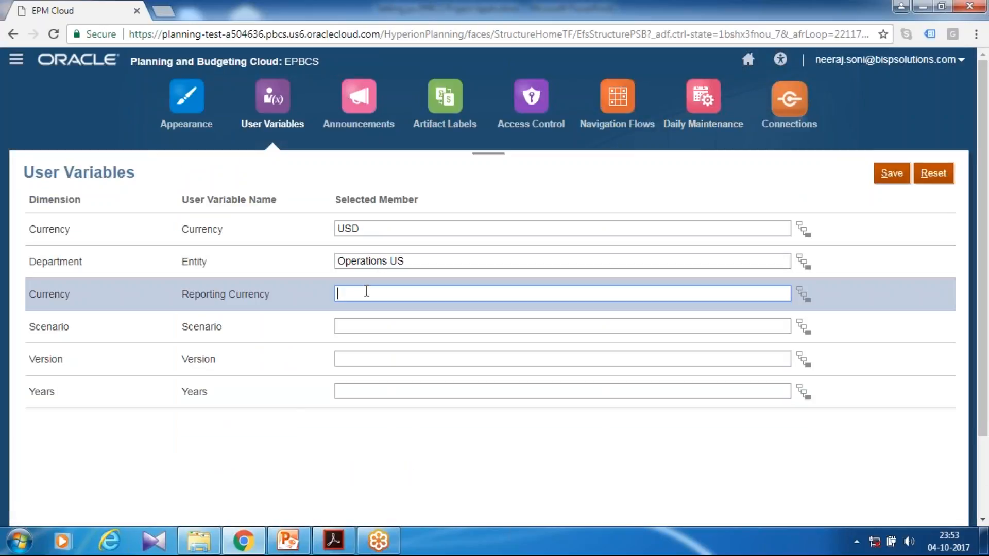
pyautogui.write('USD Report')
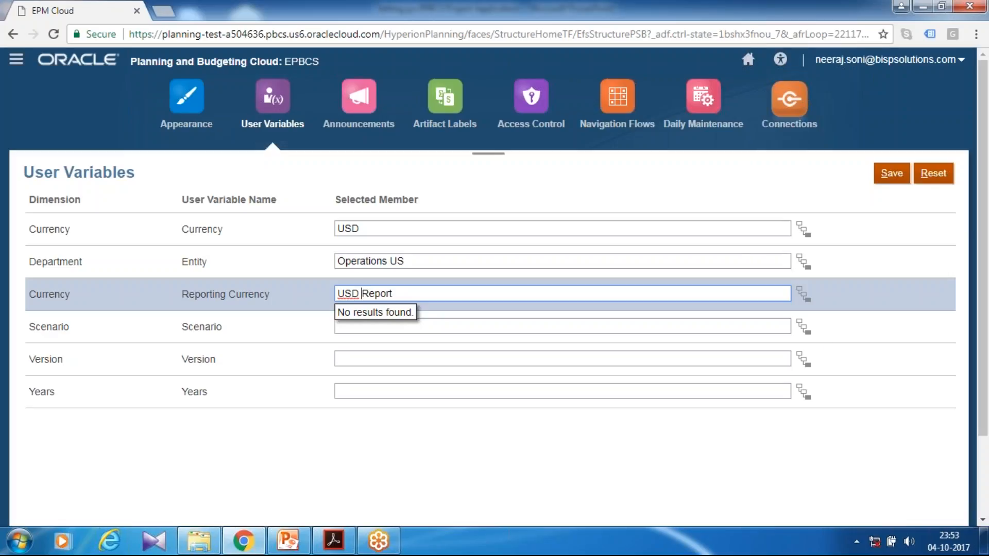
pyautogui.press('BackSpace')
pyautogui.write('_')
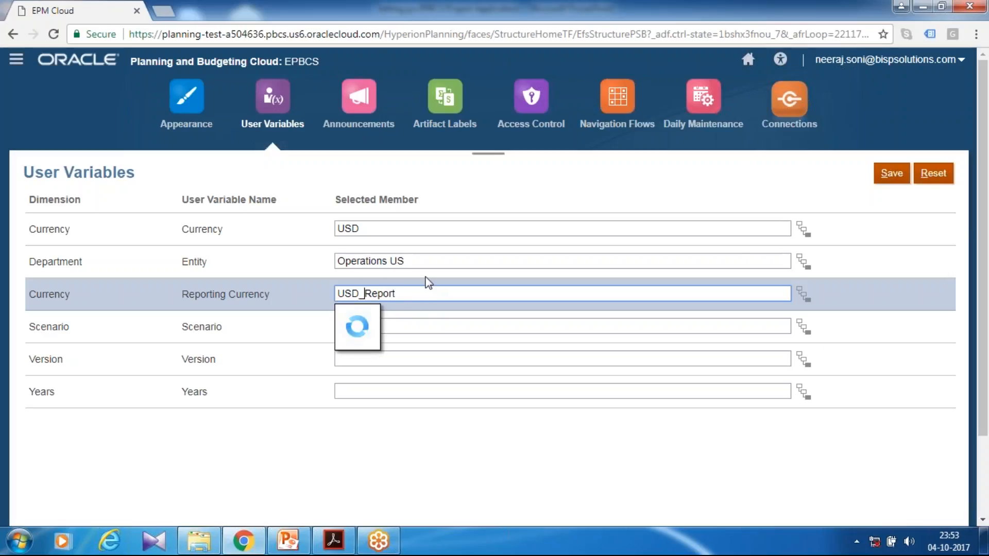
pyautogui.press('Down')
pyautogui.press('Return')
# Set the Scenario user variable to OEP_Plan and the Version user variable to OEP_Working.
pyautogui.click(348, 325)
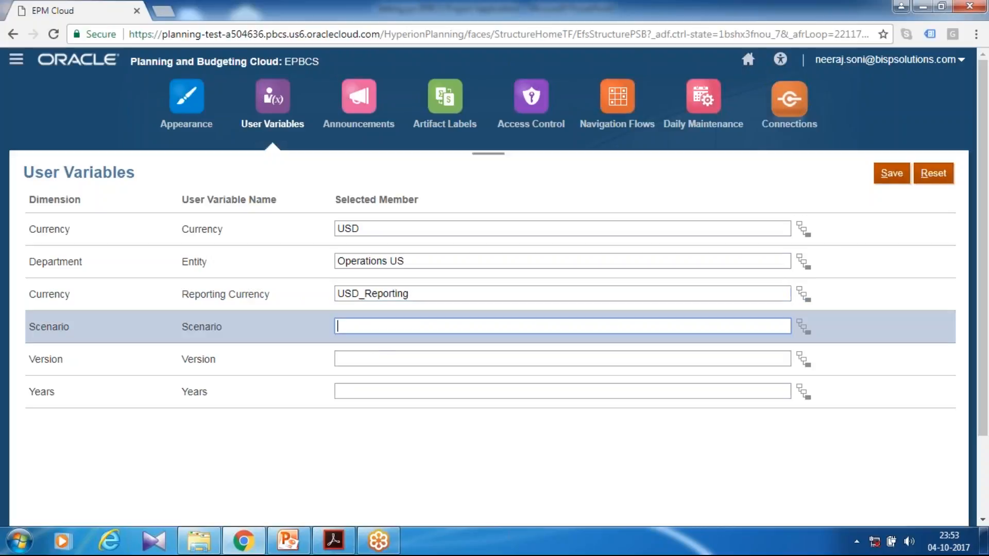
pyautogui.write('OEP_Plan')
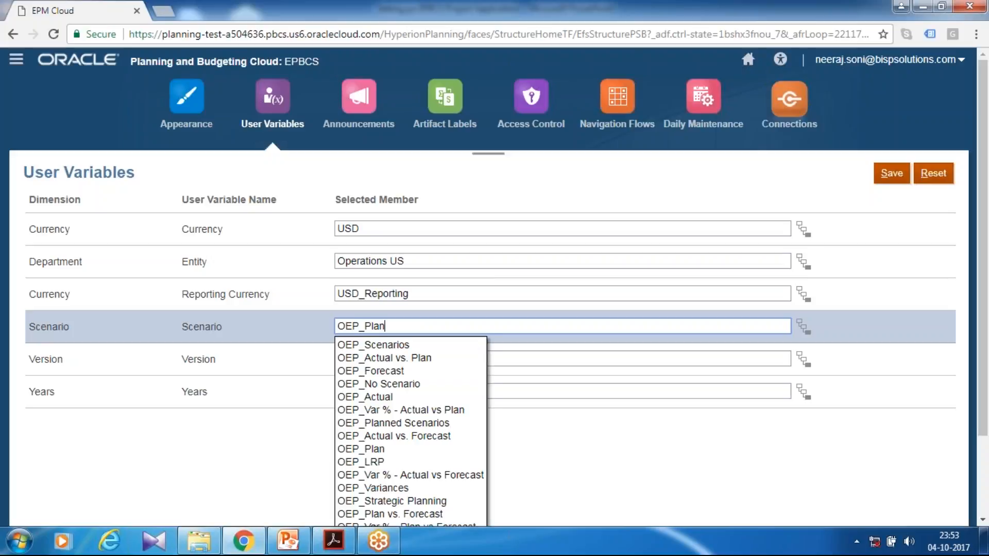
pyautogui.click(380, 357)
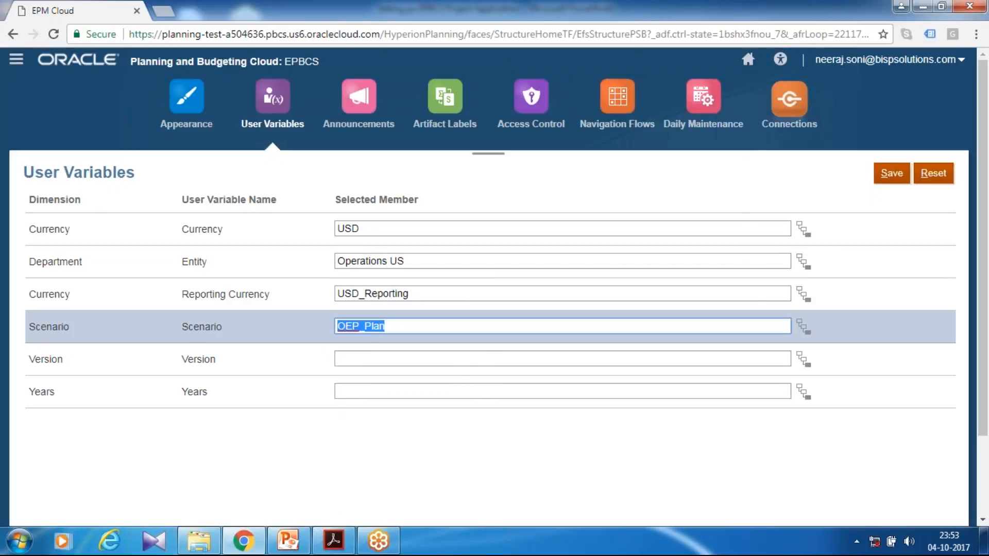
pyautogui.click(380, 359)
pyautogui.write('OEP_Wo')
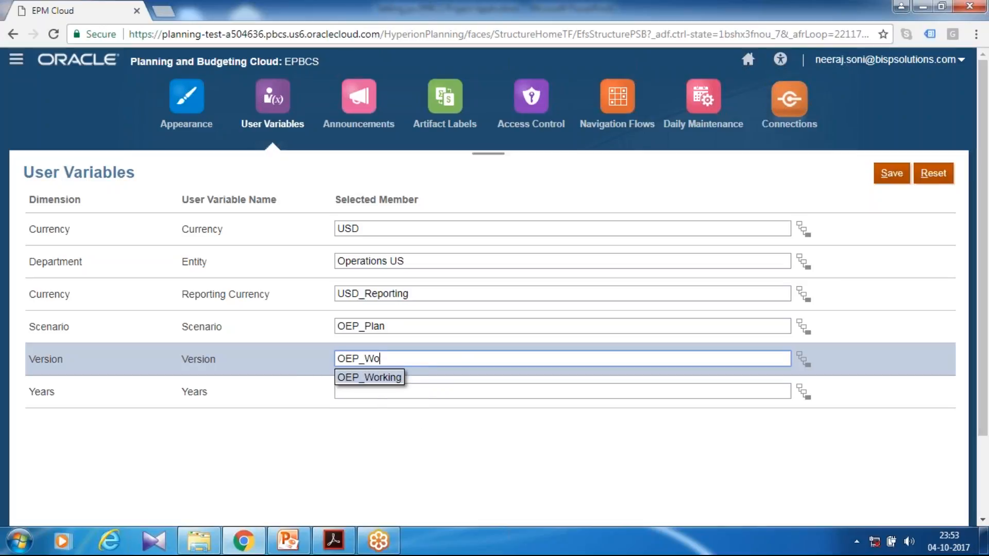
pyautogui.click(373, 378)
# Set the Years user variable to FY16 and save the user variables.
pyautogui.click(368, 390)
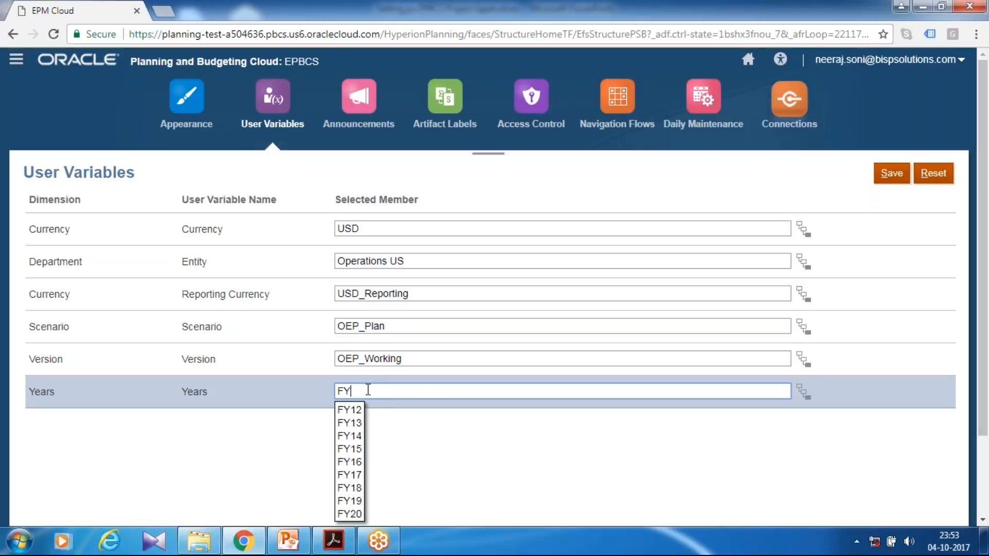
pyautogui.write('FY16')
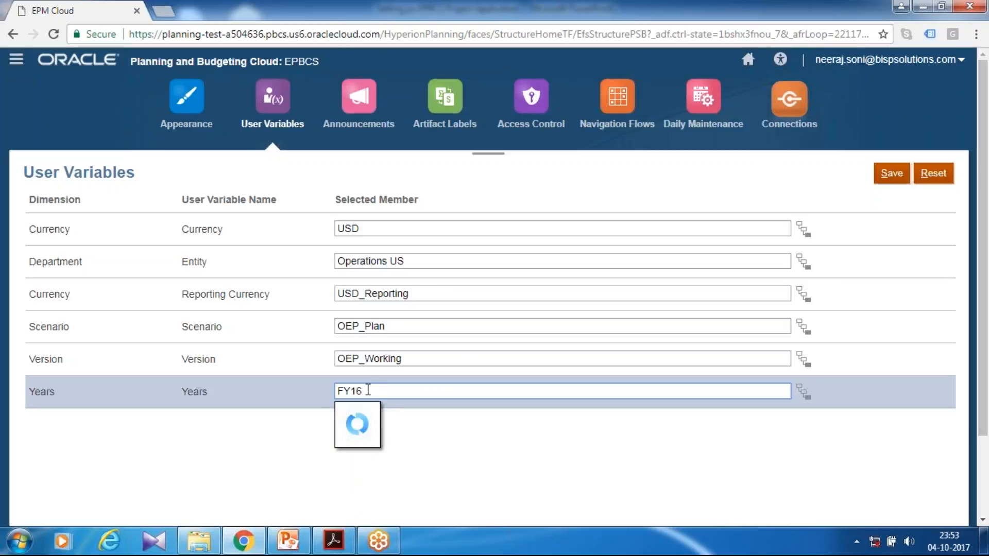
pyautogui.click(908, 176)
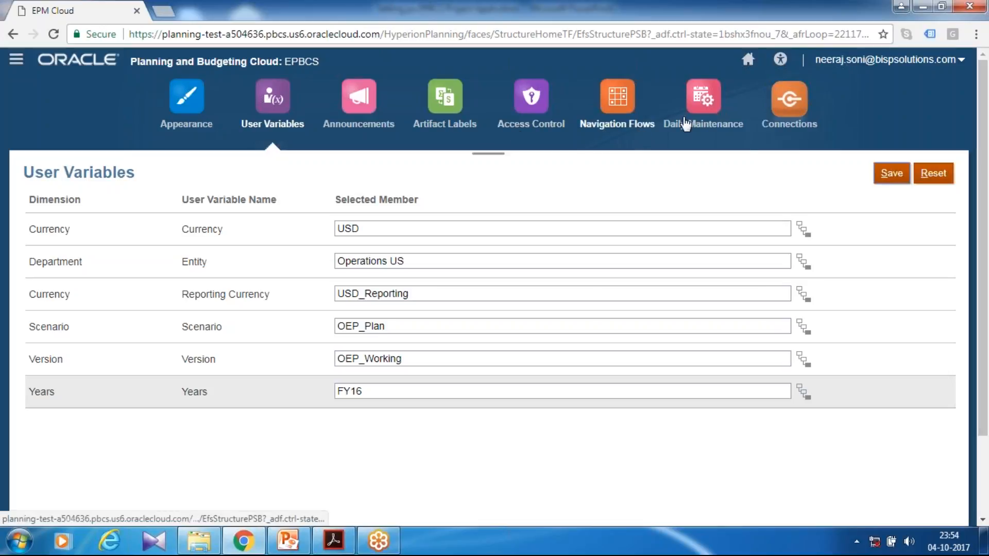
# Return to the application's configuration page and switch it to the Projects module.
pyautogui.click(748, 61)
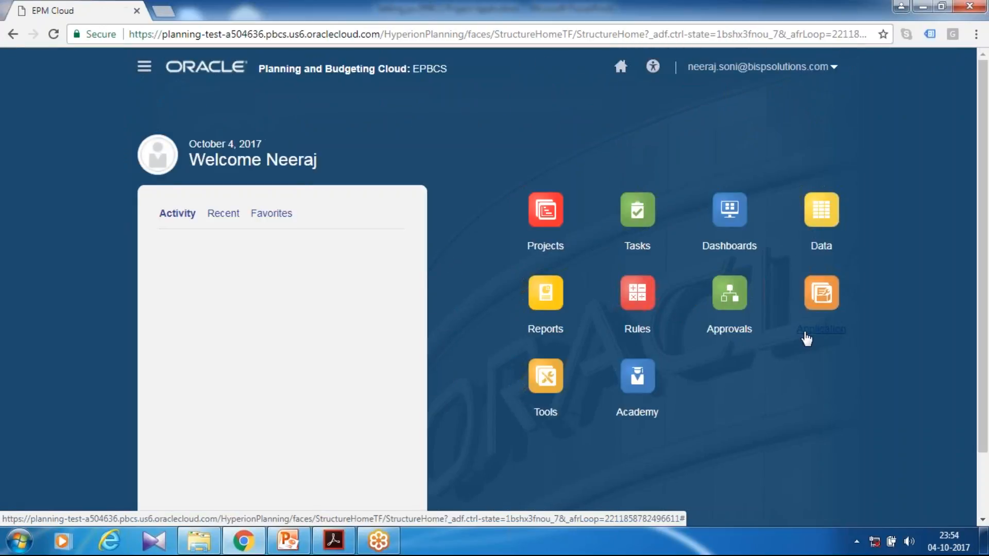
pyautogui.click(821, 328)
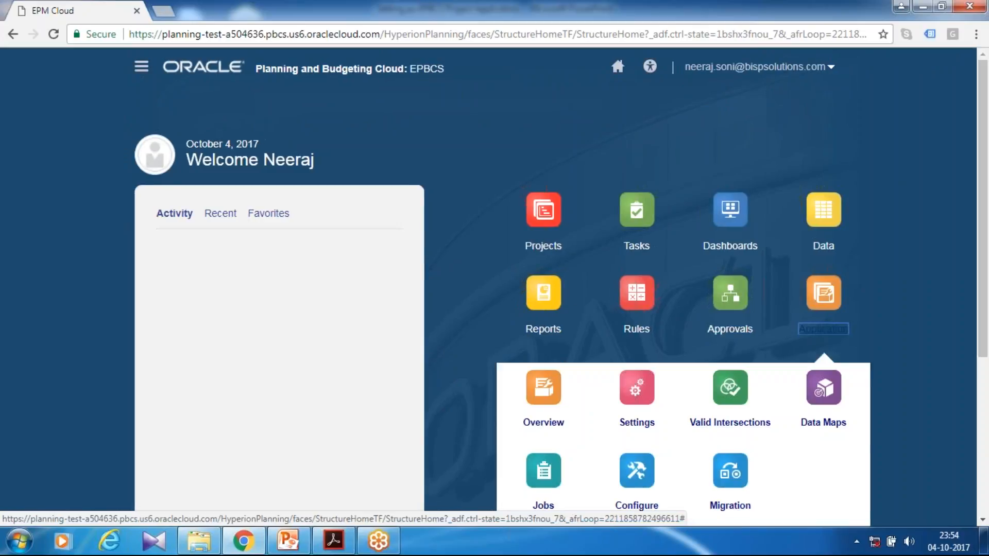
pyautogui.scroll(-3, 709, 430)
pyautogui.click(636, 363)
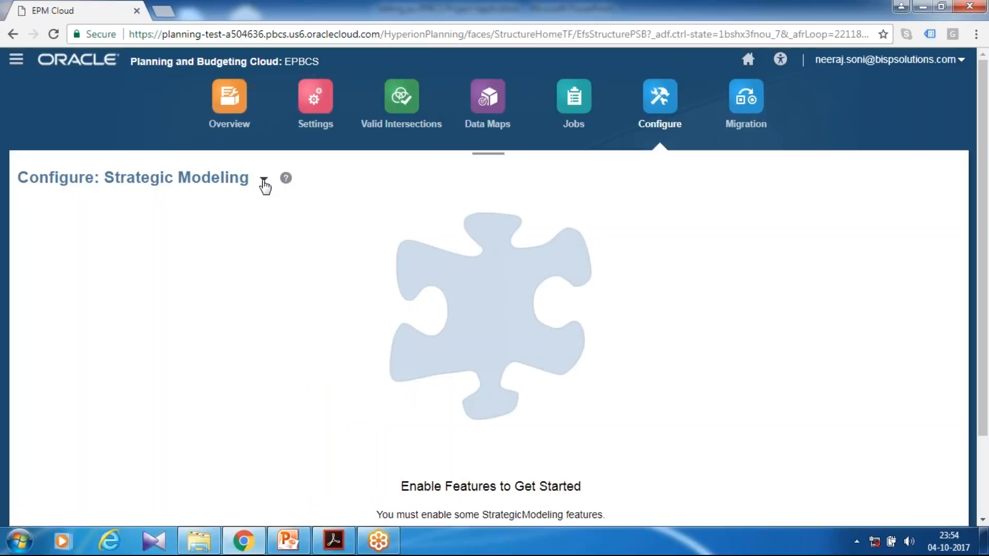
pyautogui.click(265, 181)
pyautogui.click(284, 267)
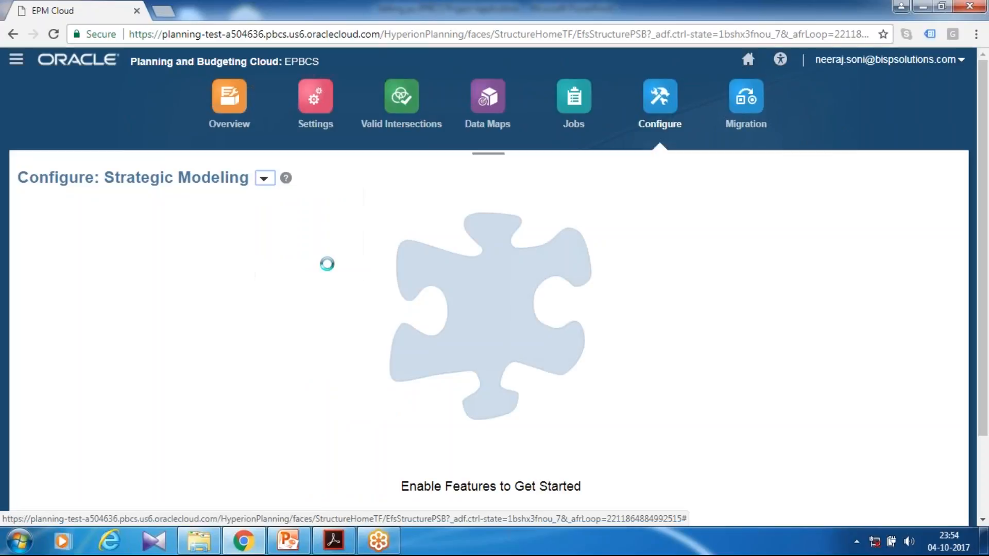
pyautogui.scroll(-2, 342, 270)
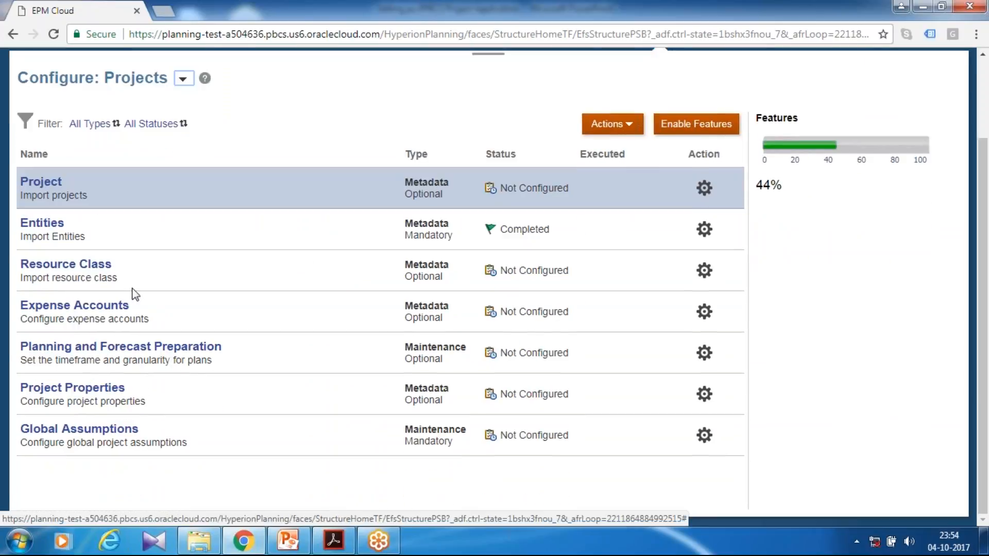
# Open Planning and Forecast Preparation and set the current fiscal year to FY15.
pyautogui.click(119, 346)
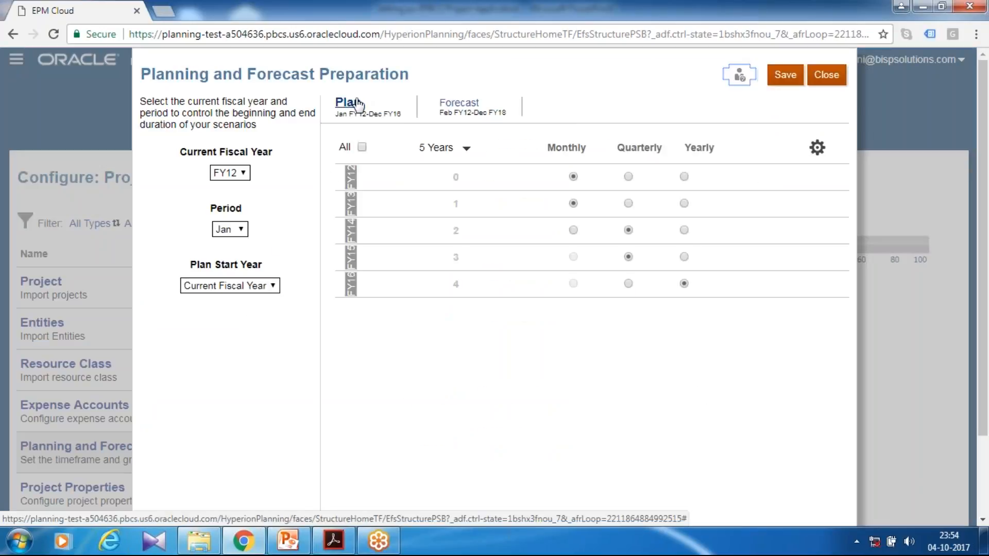
pyautogui.click(250, 174)
pyautogui.click(225, 222)
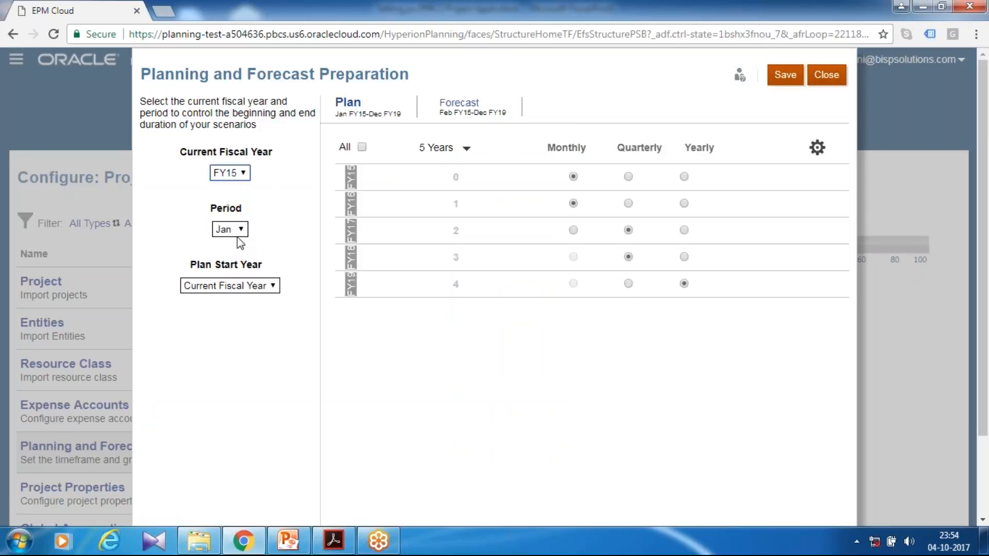
# Set the plan start year to Next Fiscal Year and make all five Plan years Monthly.
pyautogui.click(230, 288)
pyautogui.click(230, 311)
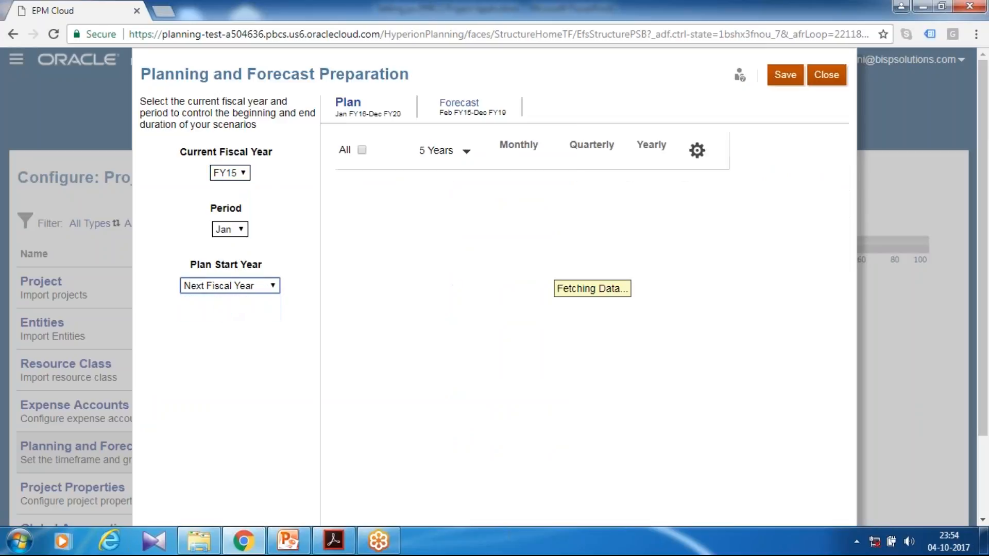
pyautogui.click(573, 229)
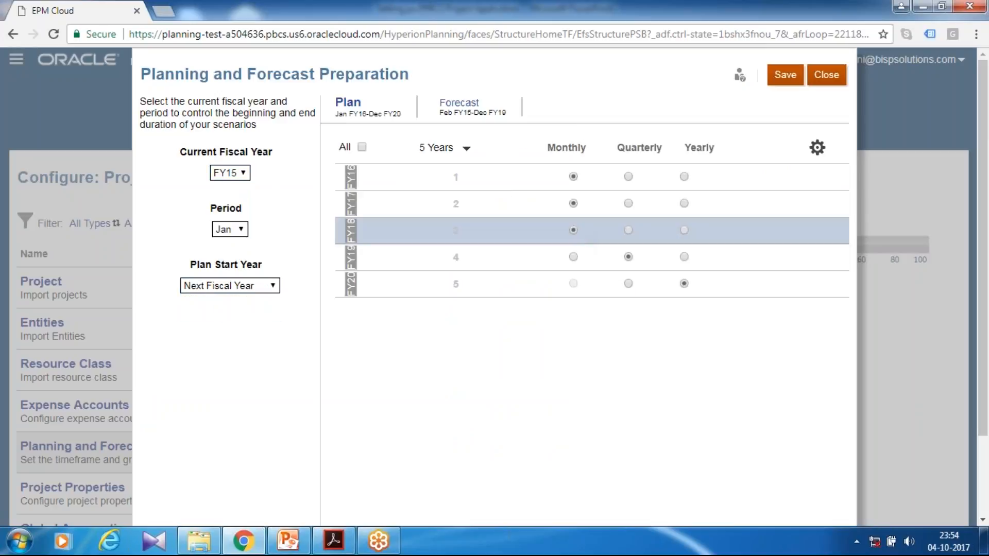
pyautogui.click(573, 256)
pyautogui.click(573, 283)
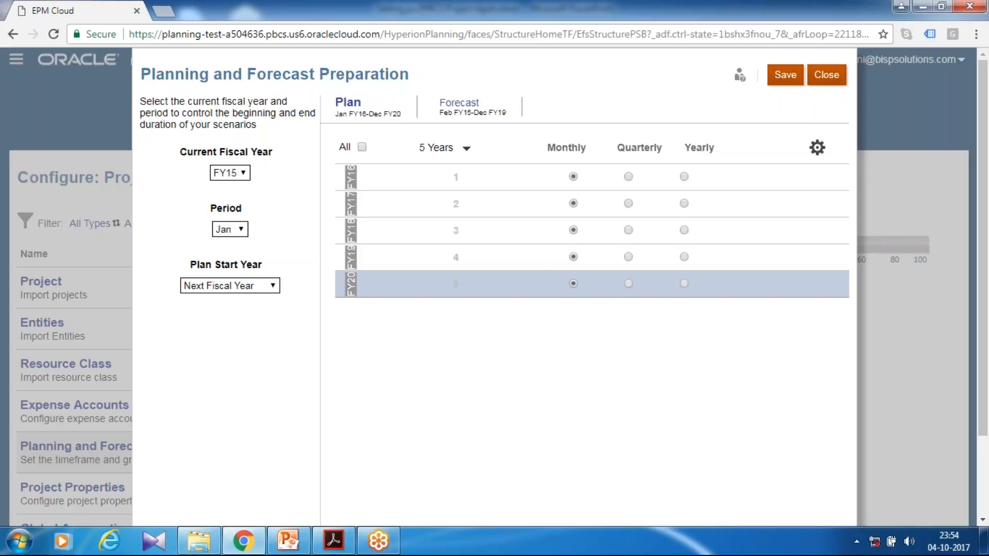
# Switch to the Forecast timeframe and make all five forecast years Monthly.
pyautogui.click(460, 103)
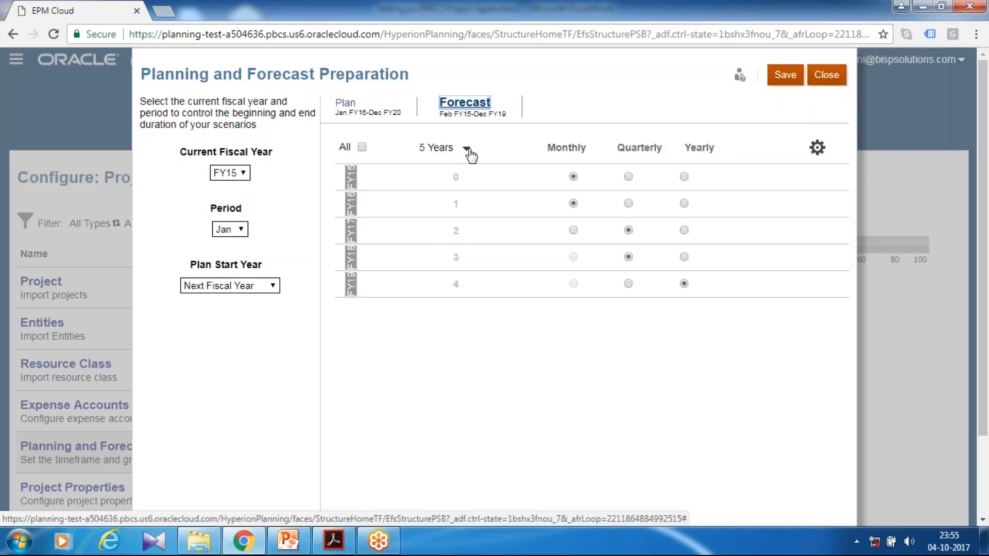
pyautogui.click(572, 230)
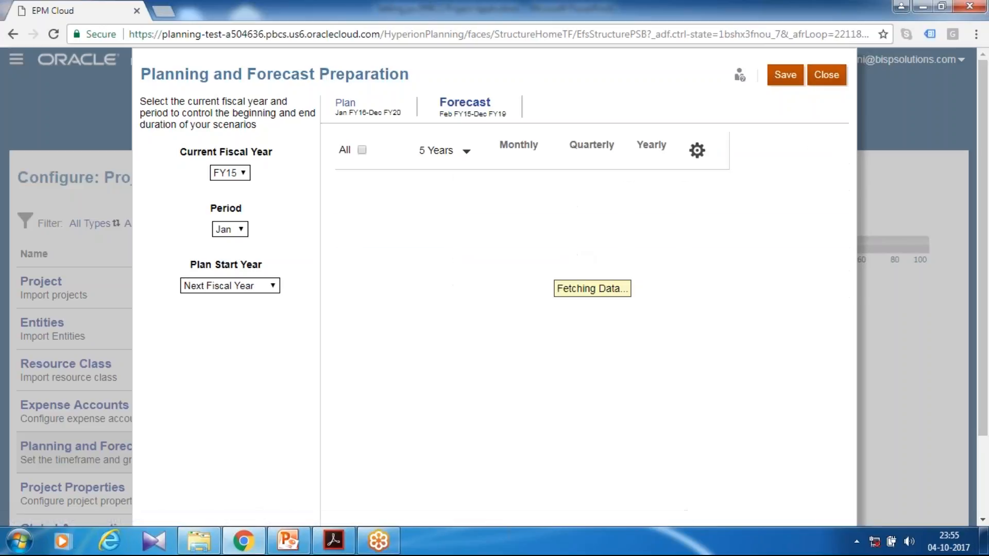
pyautogui.click(573, 257)
pyautogui.click(574, 283)
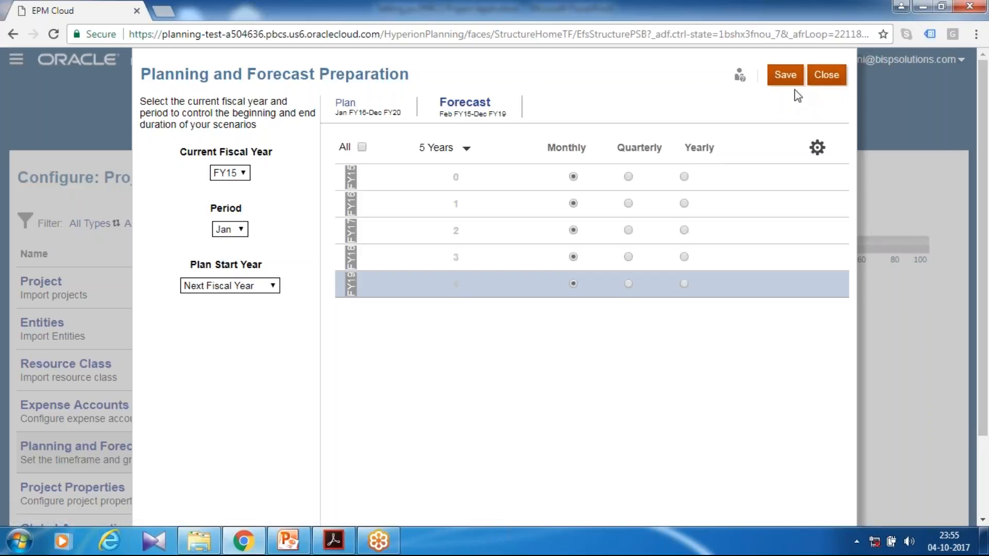
# Save the Planning and Forecast Preparation settings, accept the current-year change warning, and close the dialog.
pyautogui.click(785, 74)
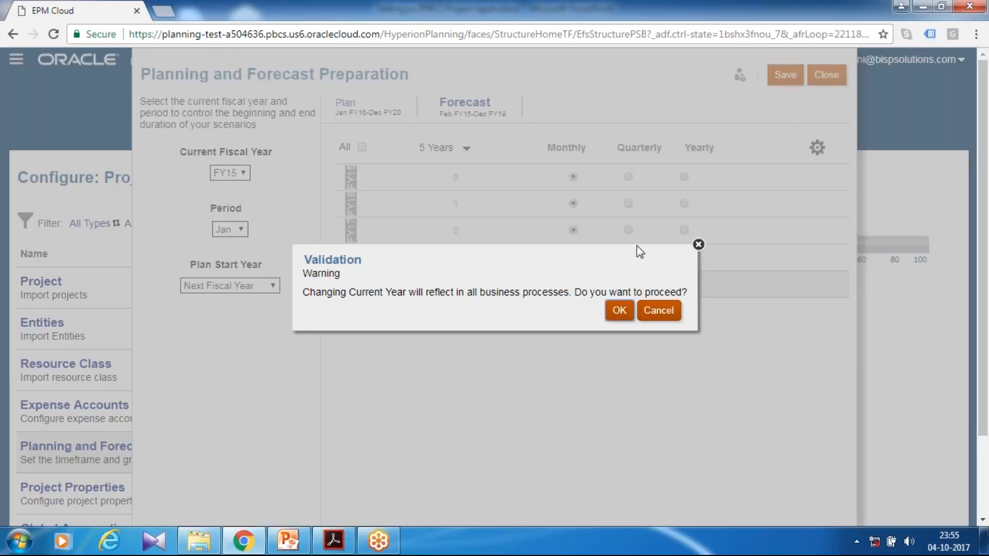
pyautogui.press('Return')
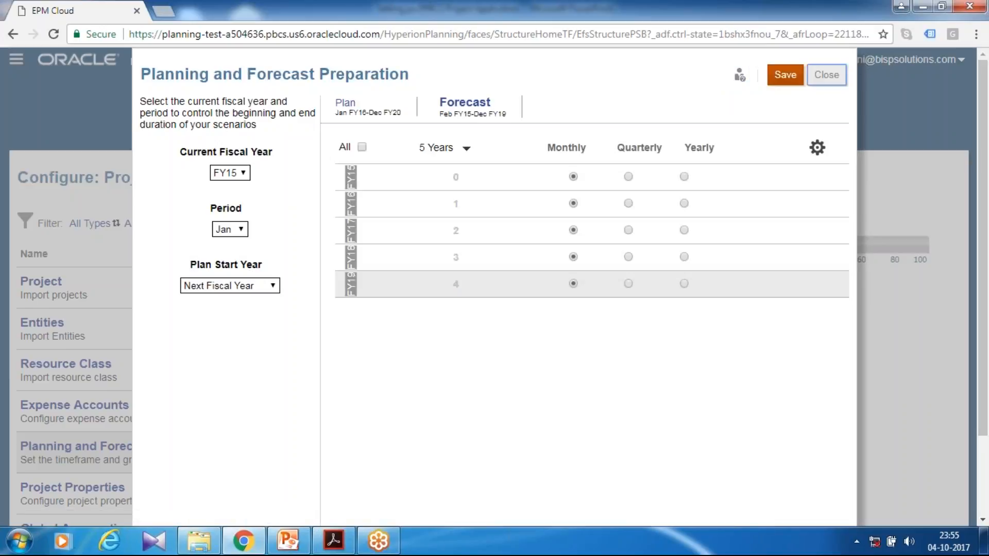
pyautogui.click(826, 74)
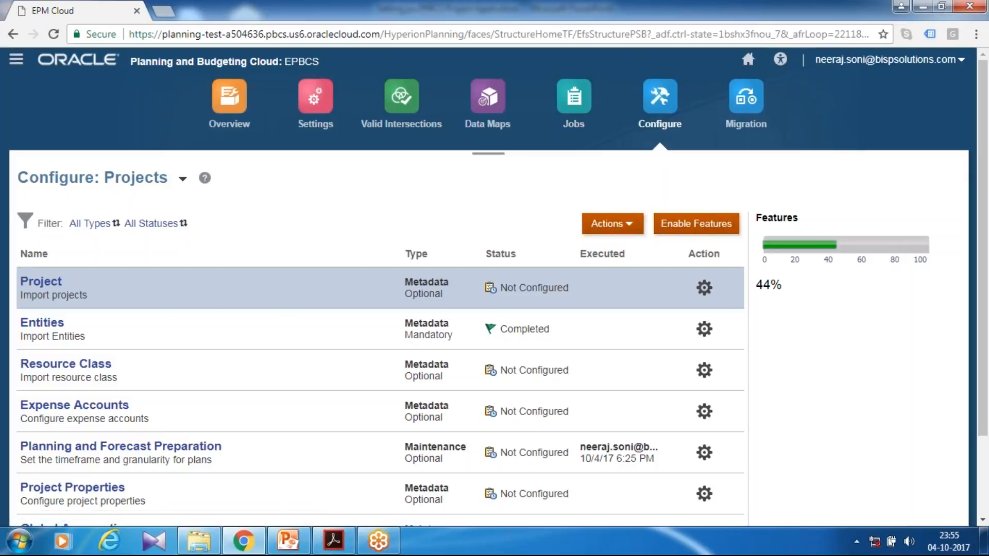
# Open the Resource Class import, choose the Resource Class.csv file as comma delimited, and validate it.
pyautogui.scroll(-2, 280, 211)
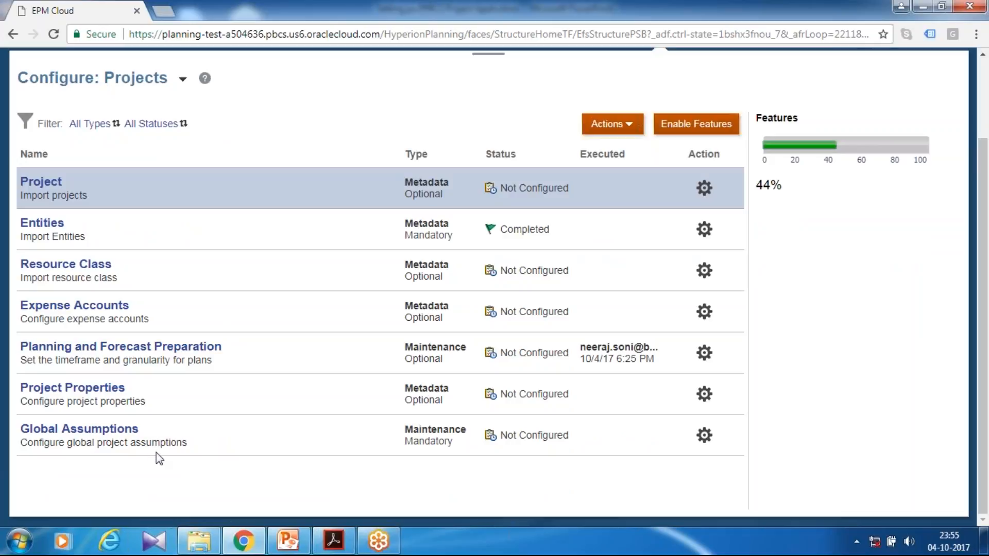
pyautogui.scroll(2, 471, 392)
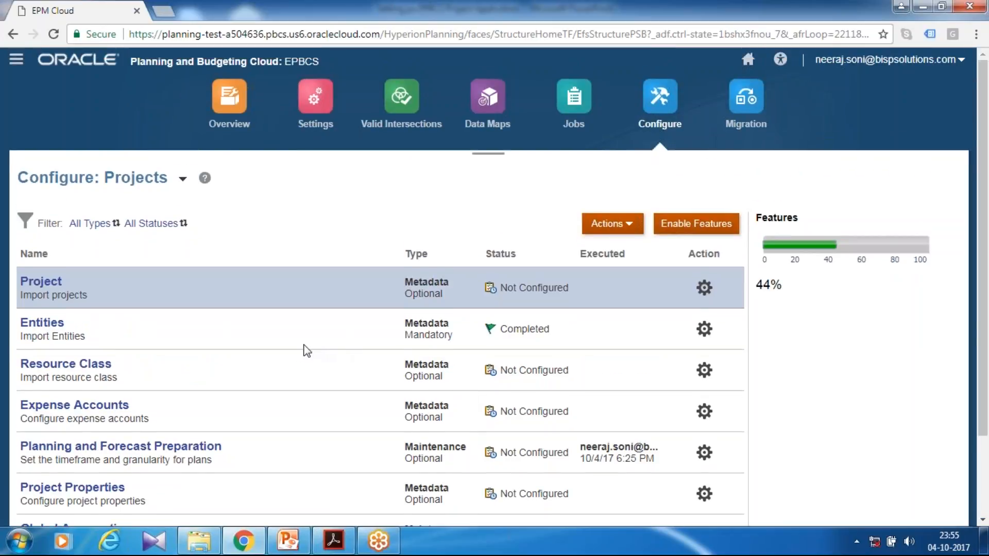
pyautogui.scroll(-2, 298, 348)
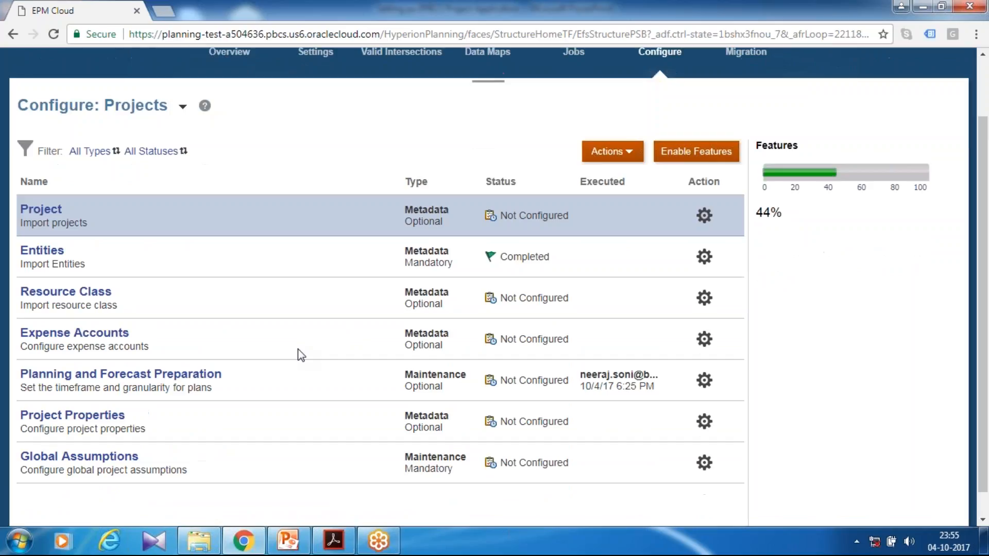
pyautogui.click(70, 299)
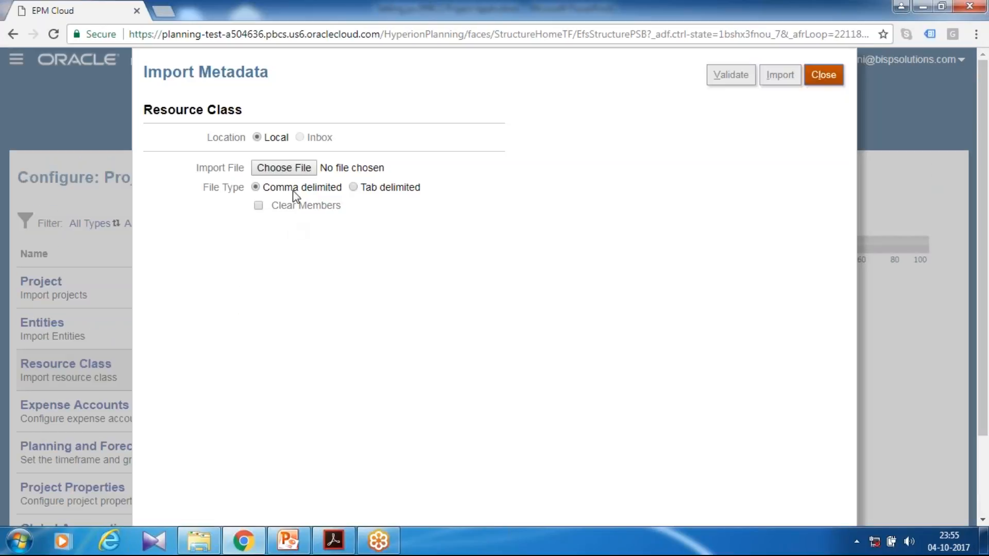
pyautogui.click(297, 170)
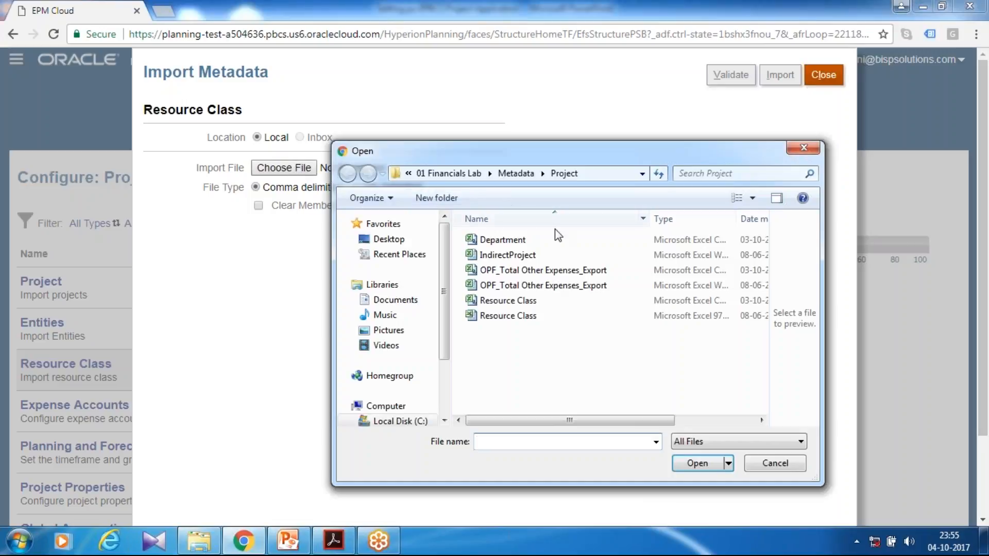
pyautogui.click(520, 303)
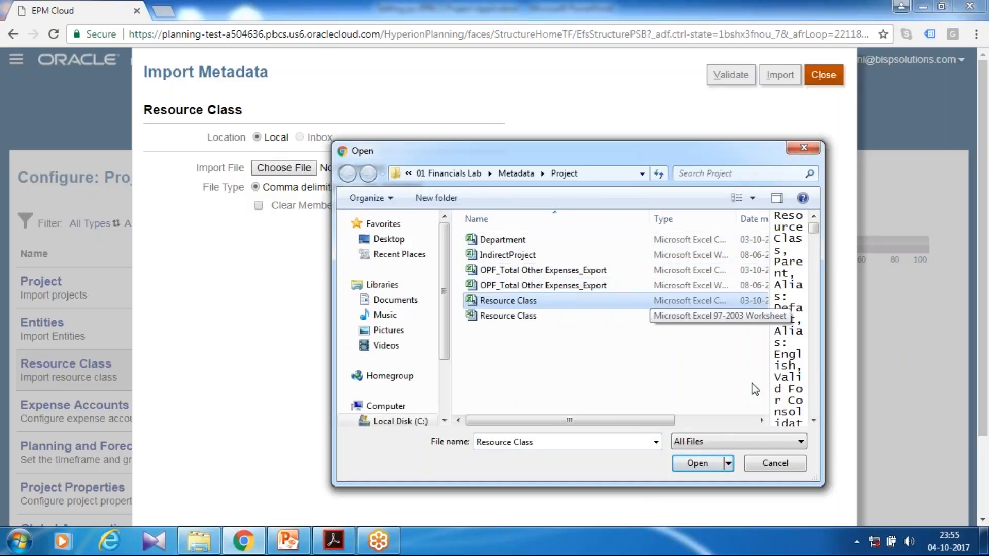
pyautogui.click(687, 464)
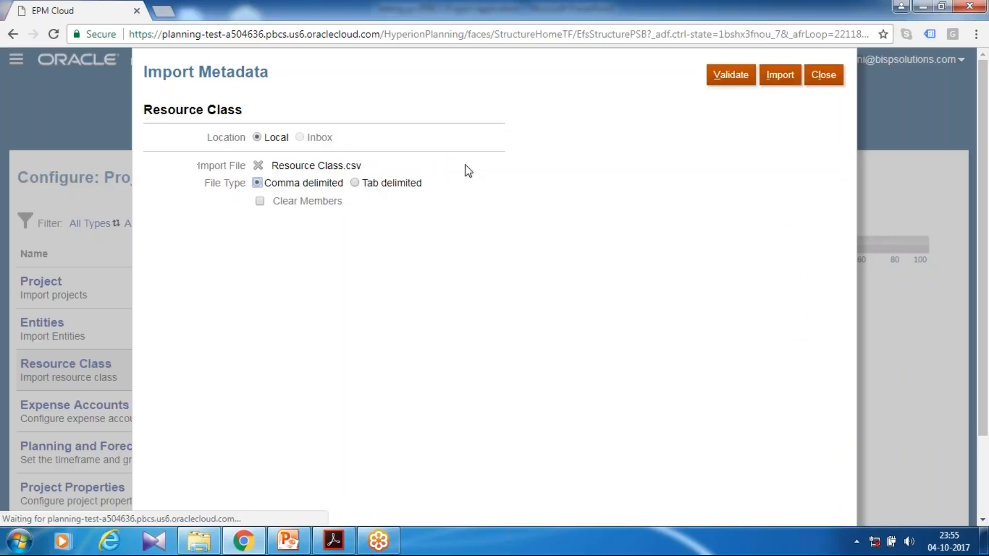
pyautogui.click(730, 74)
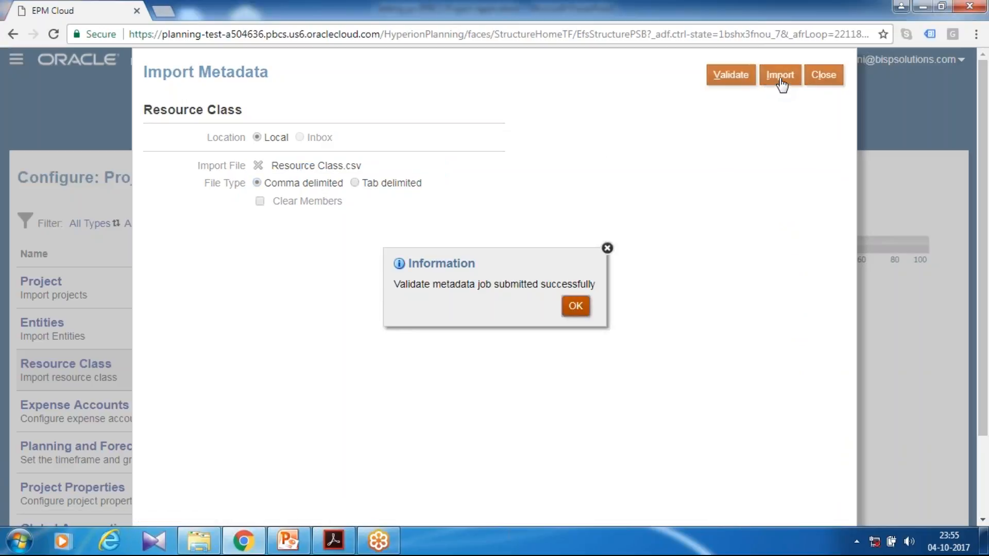
pyautogui.click(575, 306)
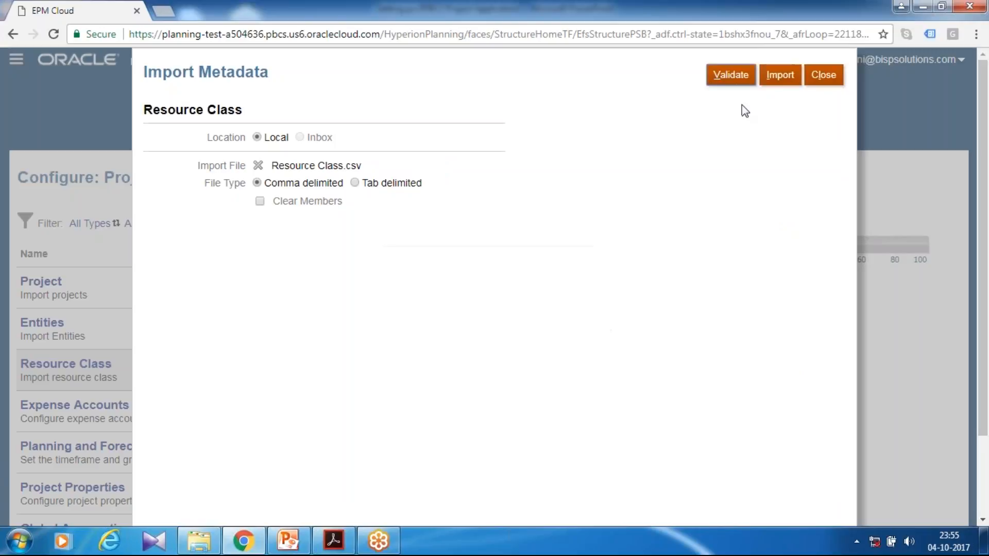
# Import the Resource Class metadata without refreshing the database and close the import dialog.
pyautogui.click(772, 85)
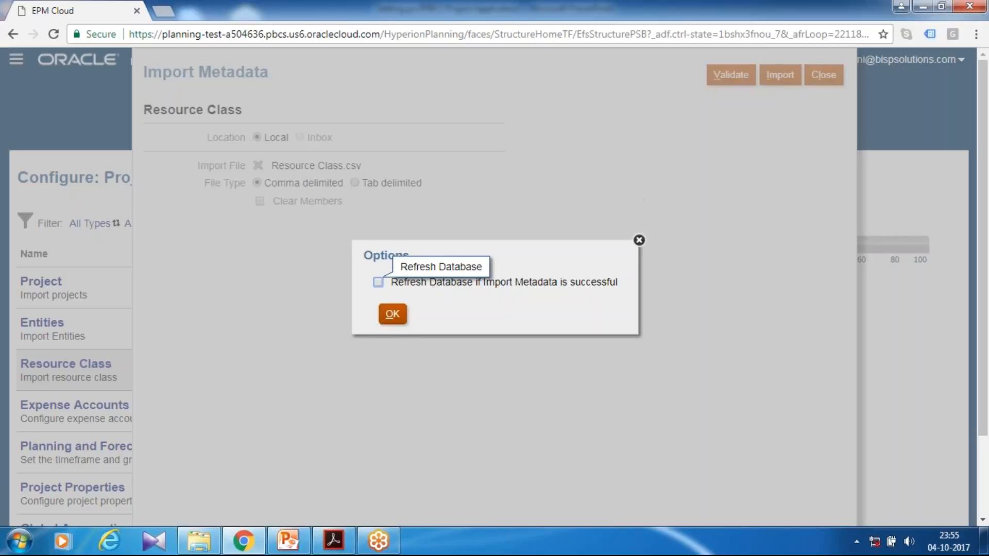
pyautogui.click(393, 313)
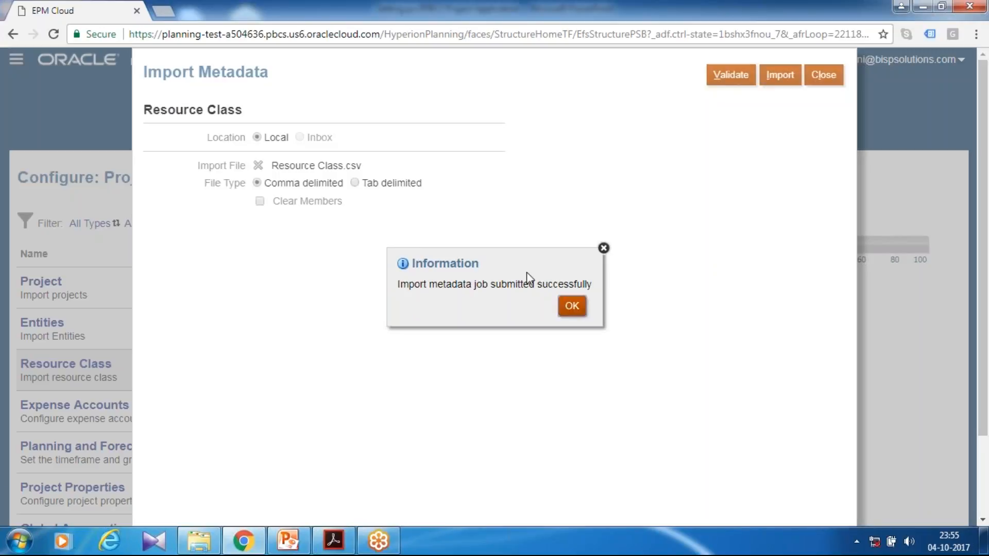
pyautogui.click(568, 307)
pyautogui.click(823, 75)
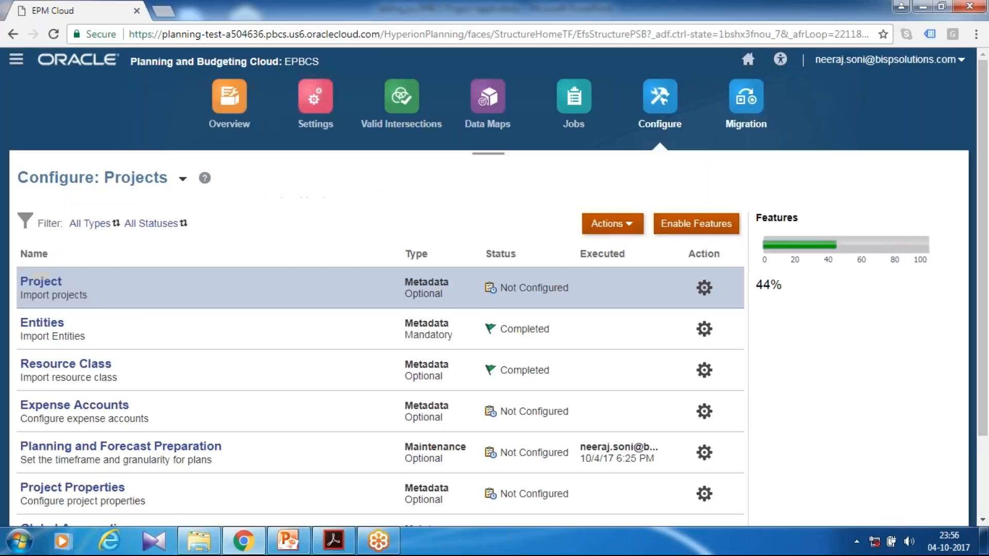
# Check the job activity, then refresh the database from the application overview and close the dialogs.
pyautogui.click(573, 126)
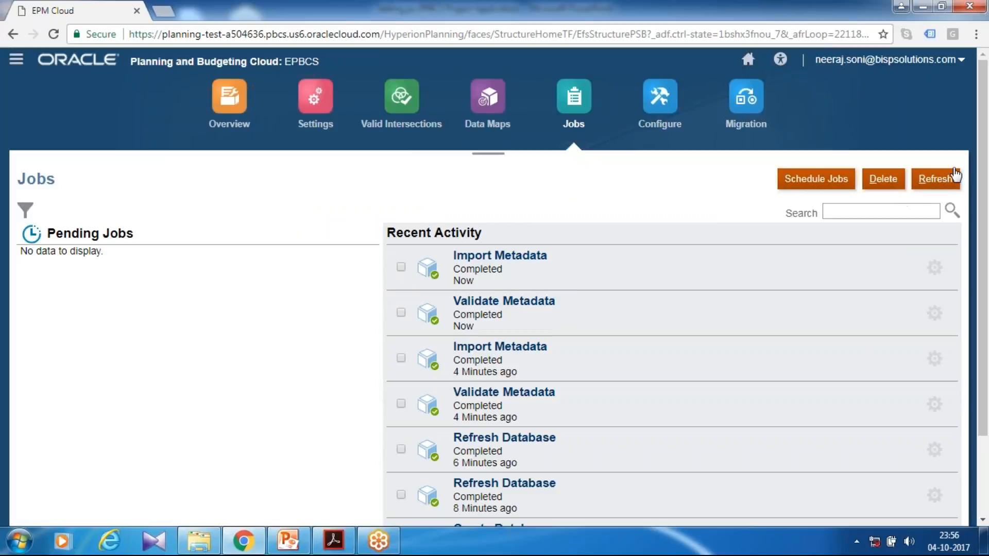
pyautogui.click(240, 123)
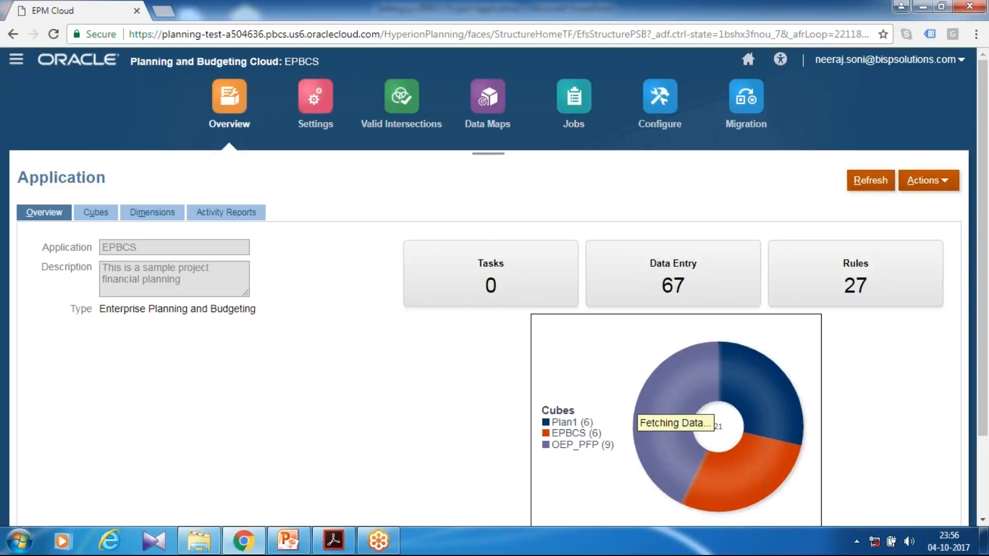
pyautogui.click(942, 181)
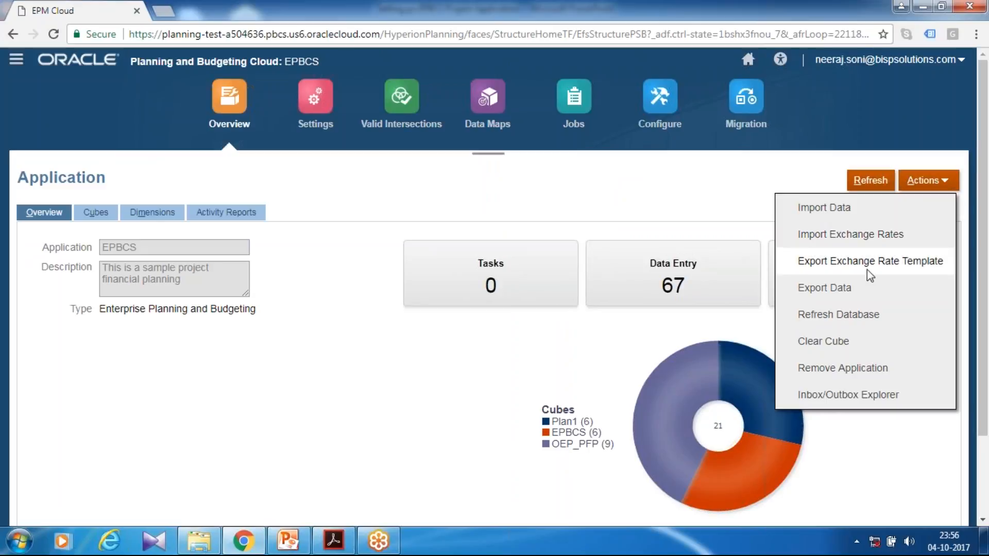
pyautogui.click(827, 315)
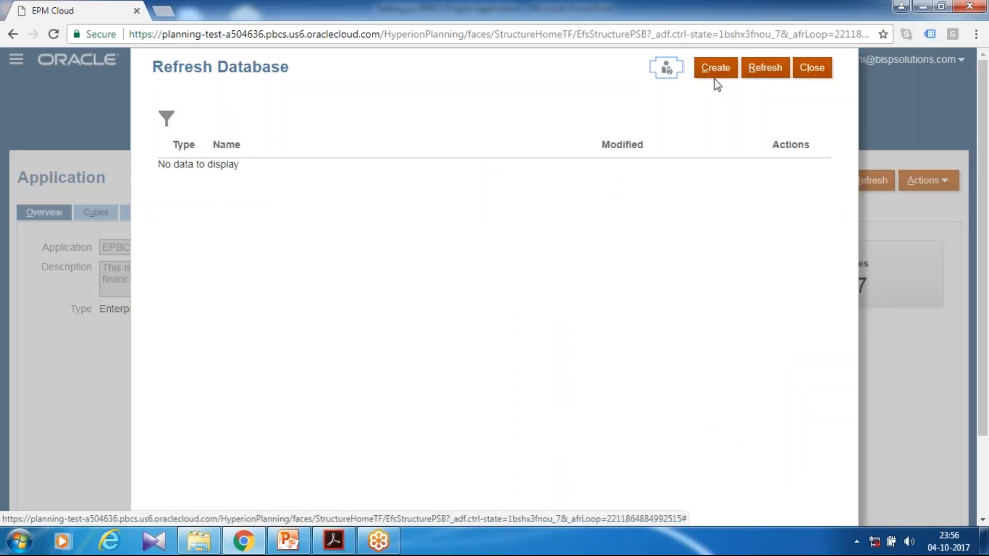
pyautogui.click(717, 81)
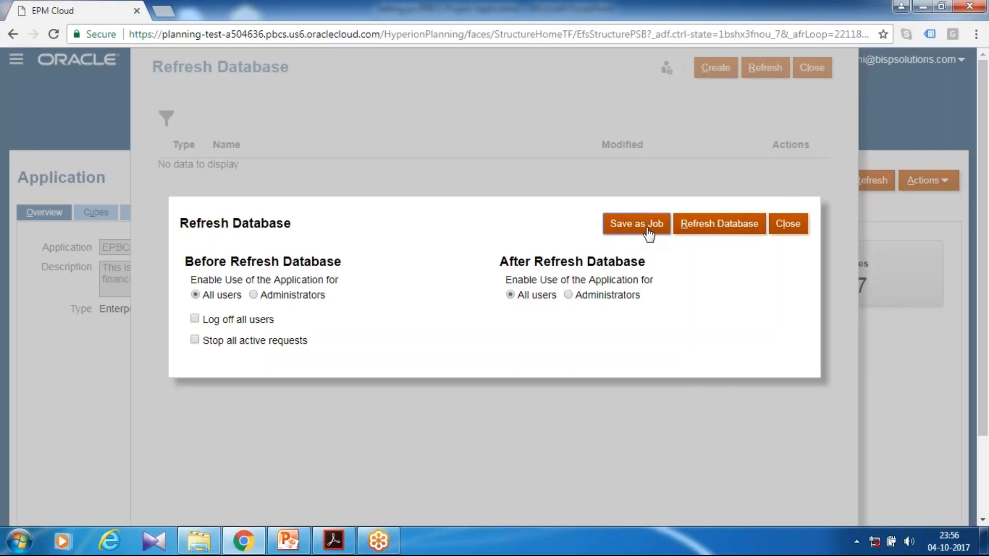
pyautogui.click(731, 230)
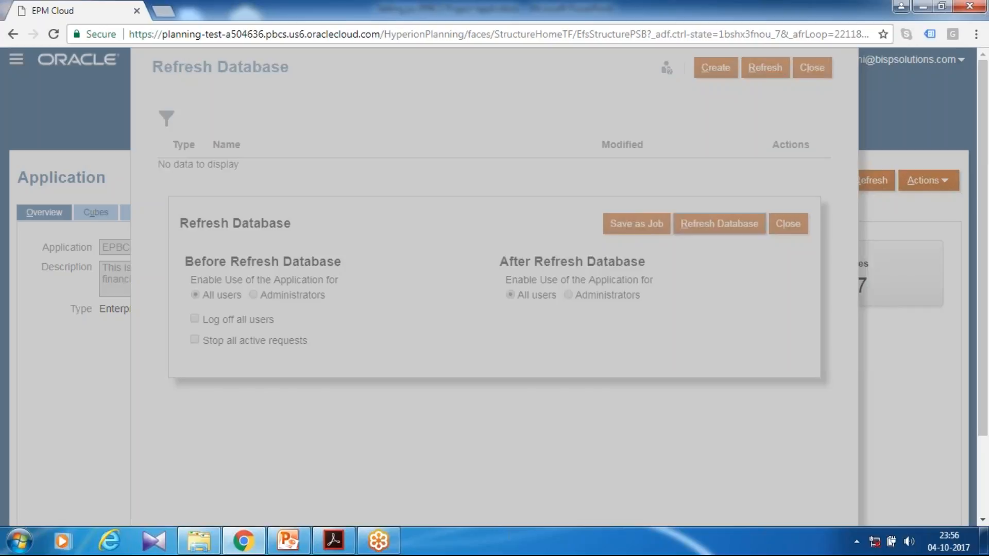
pyautogui.click(473, 333)
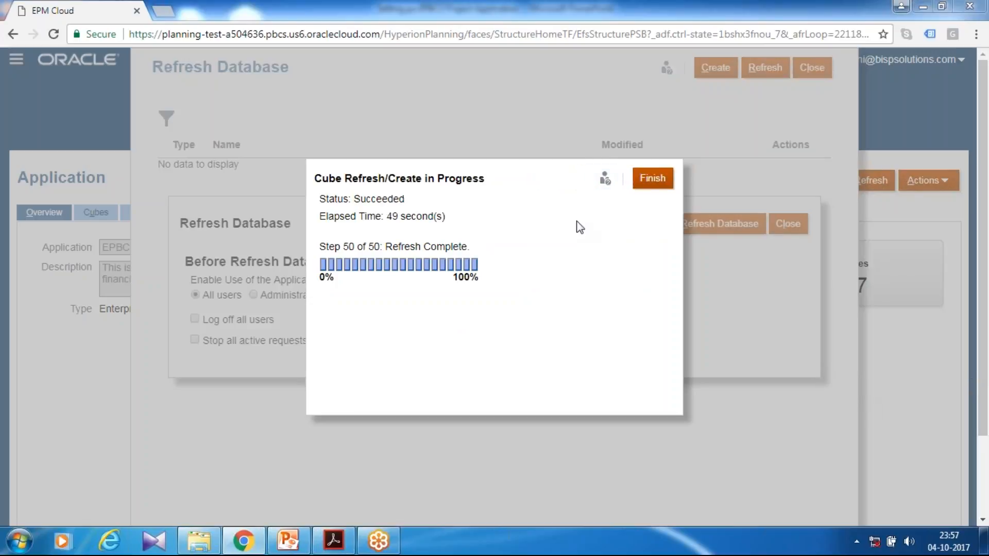
pyautogui.click(639, 183)
pyautogui.click(787, 224)
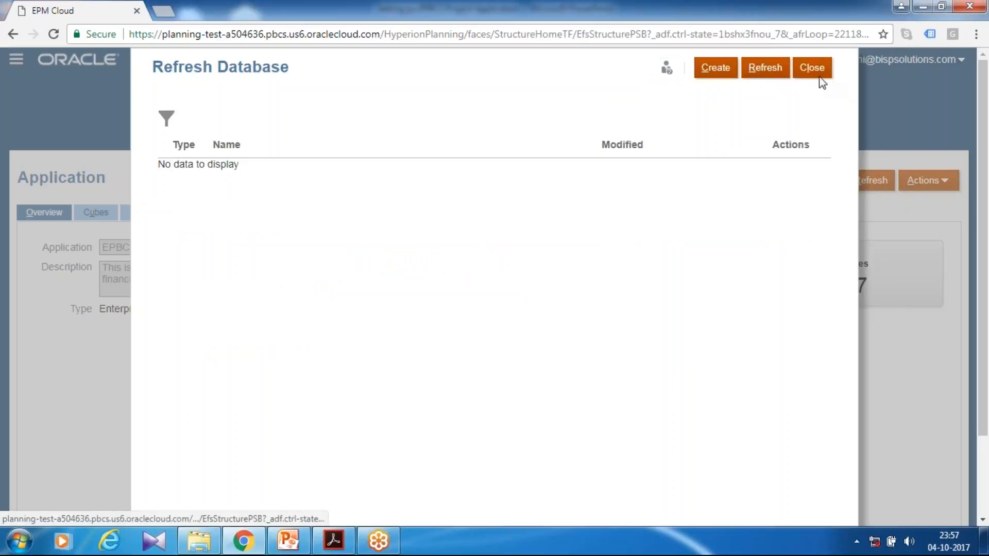
pyautogui.click(818, 72)
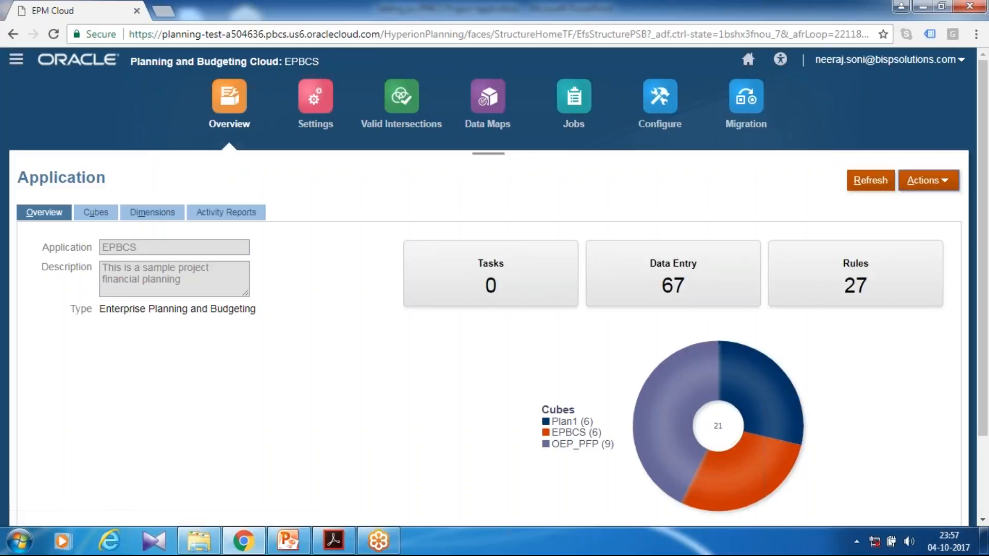
# Open the Job smart list for editing and view its entries.
pyautogui.click(16, 60)
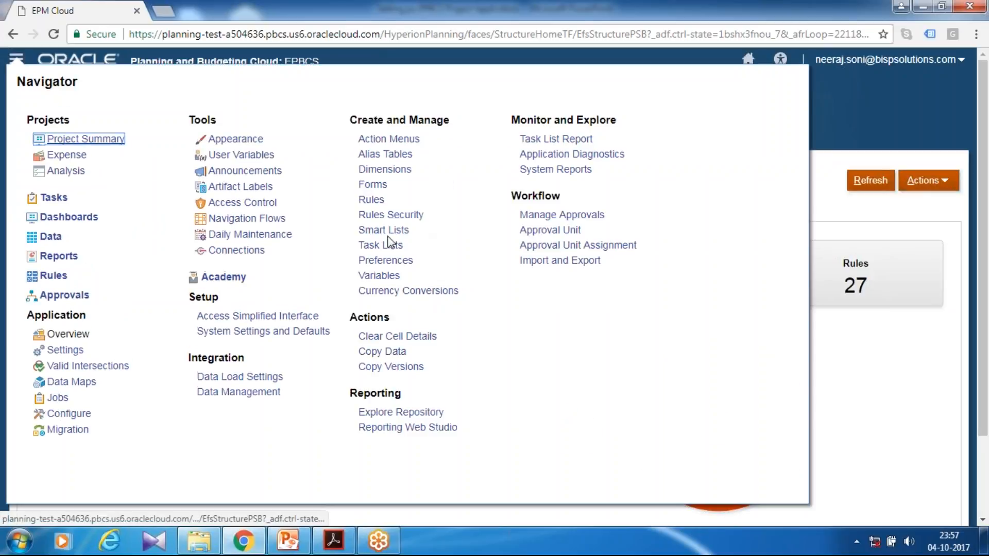
pyautogui.click(383, 230)
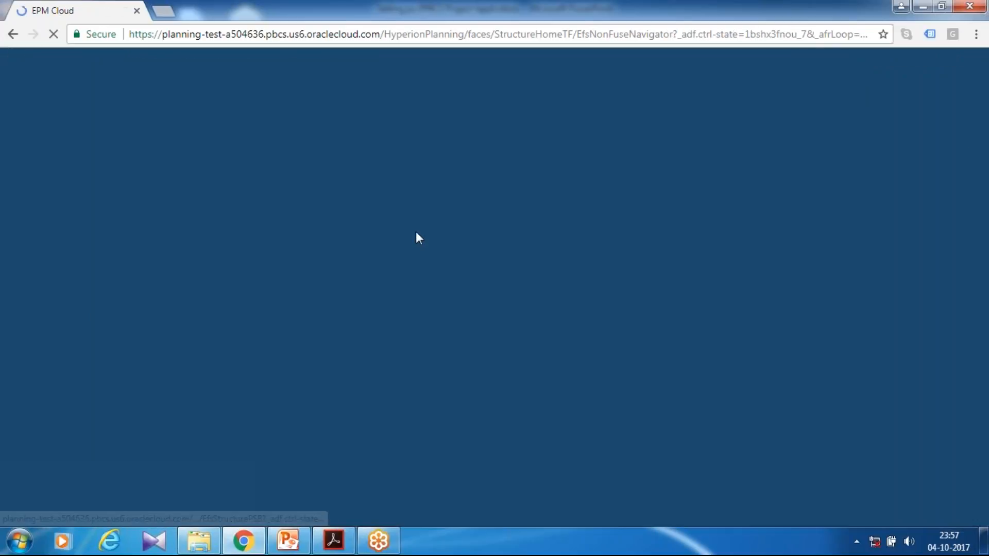
pyautogui.click(71, 230)
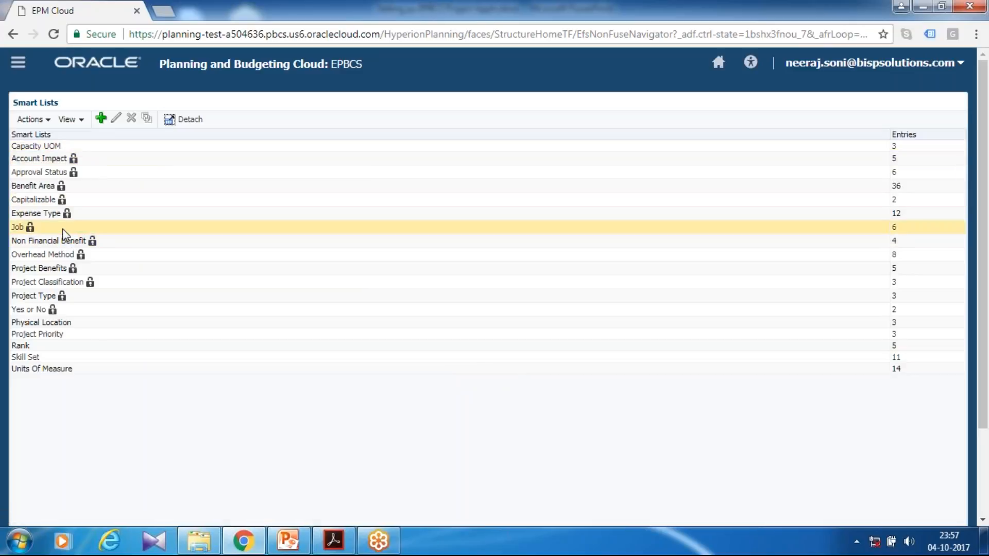
pyautogui.scroll(-3, 108, 158)
pyautogui.scroll(3, 120, 104)
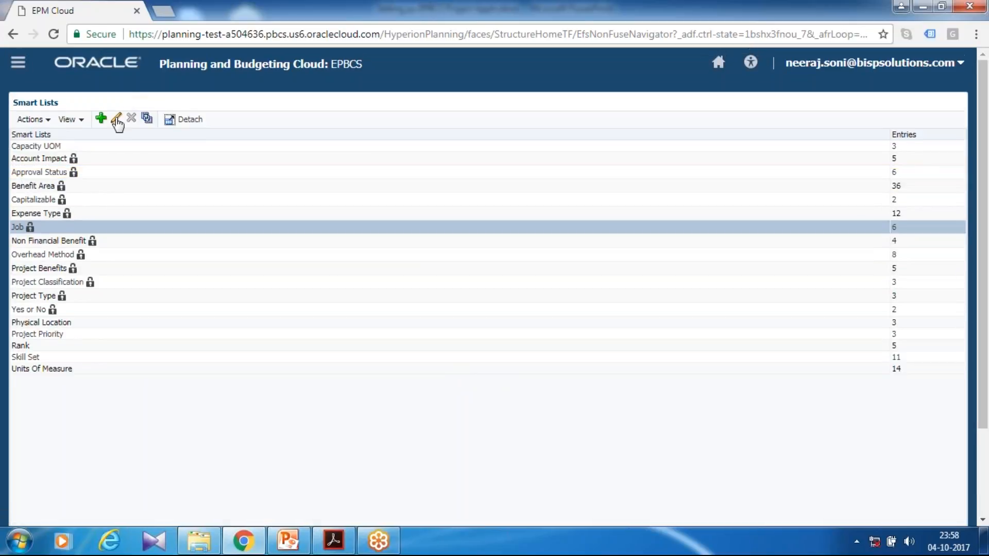
pyautogui.click(116, 118)
pyautogui.click(81, 136)
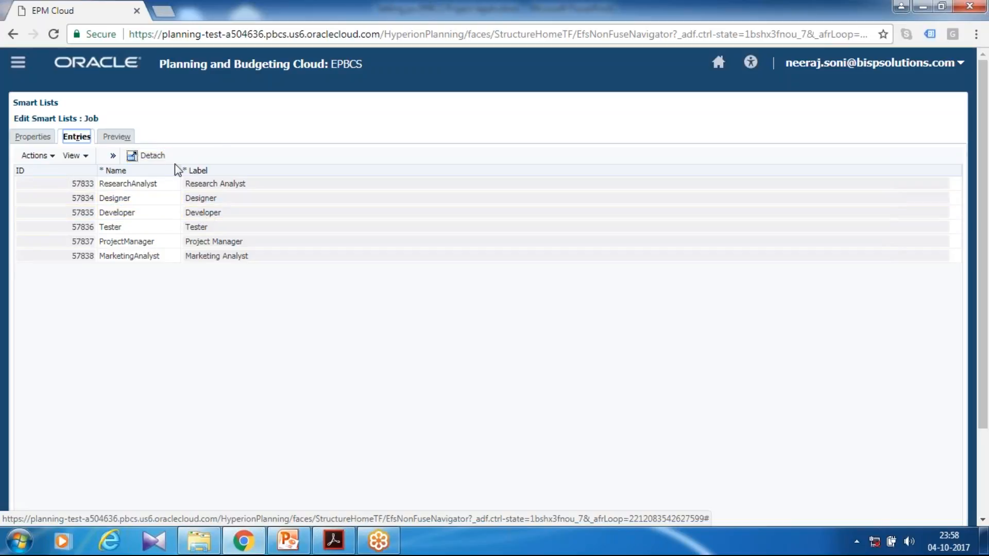
# Open the application's Configure page and switch it to the Projects configuration.
pyautogui.click(18, 63)
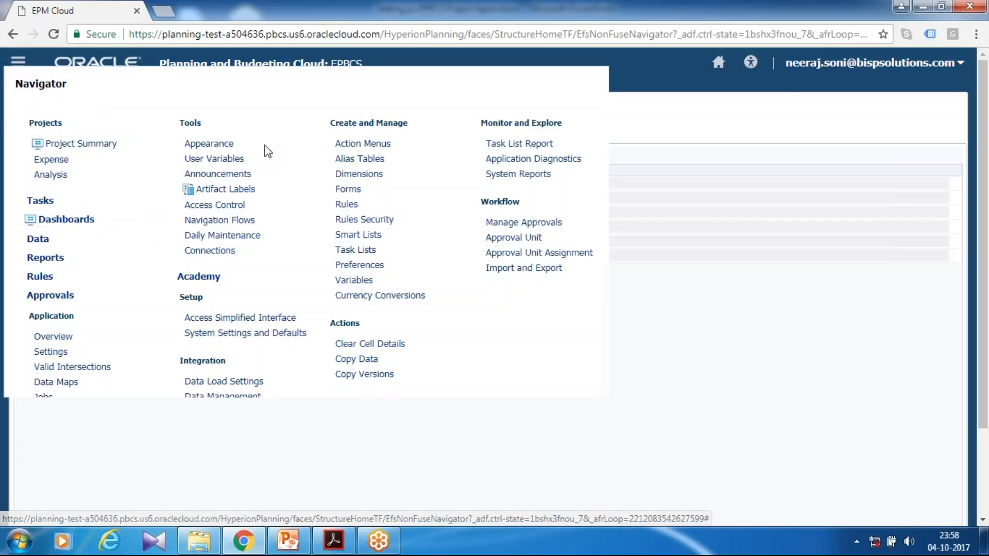
pyautogui.click(719, 63)
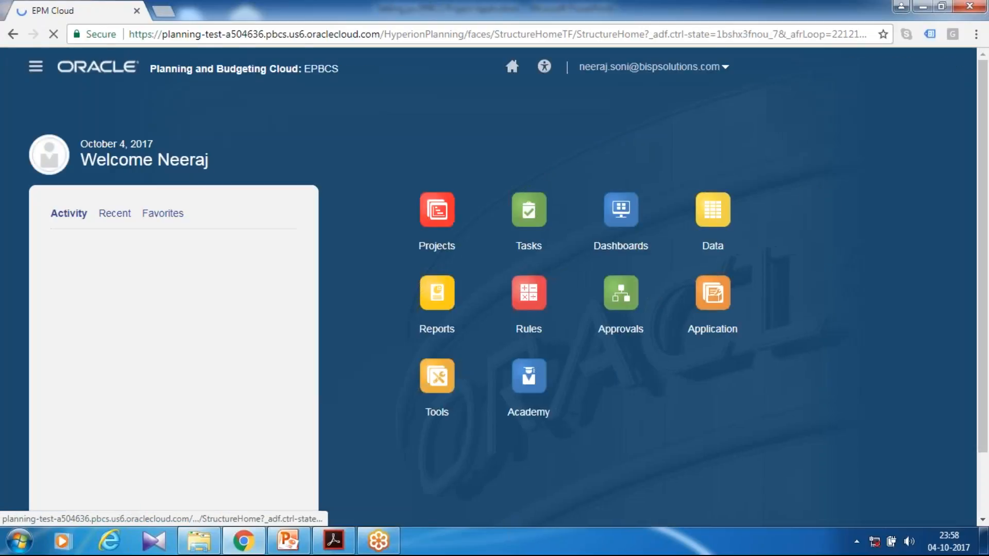
pyautogui.click(801, 331)
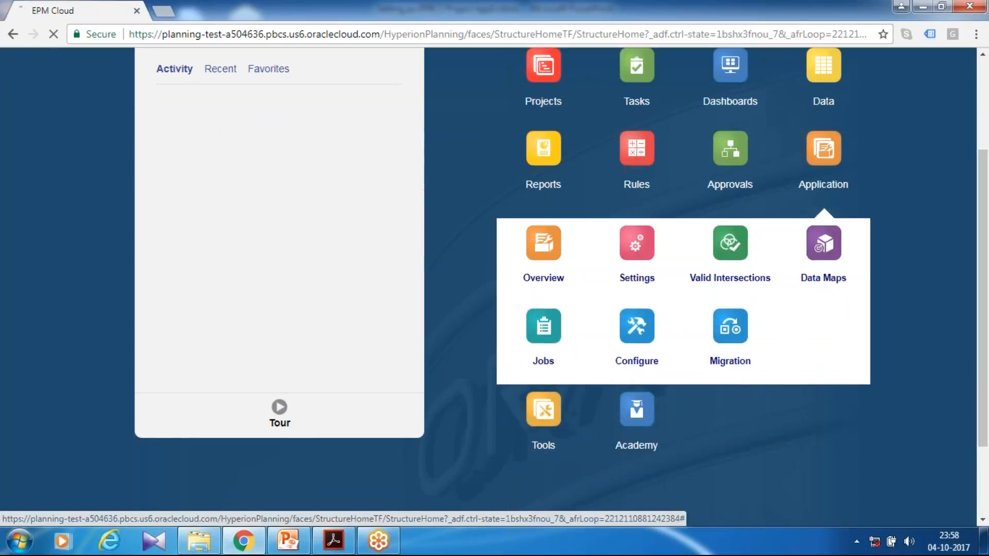
pyautogui.click(638, 281)
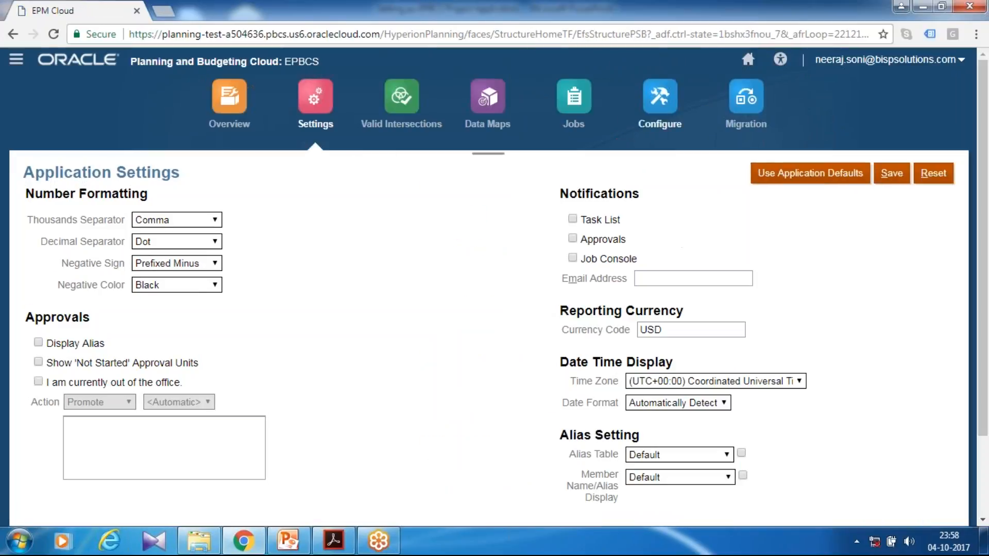
pyautogui.click(660, 103)
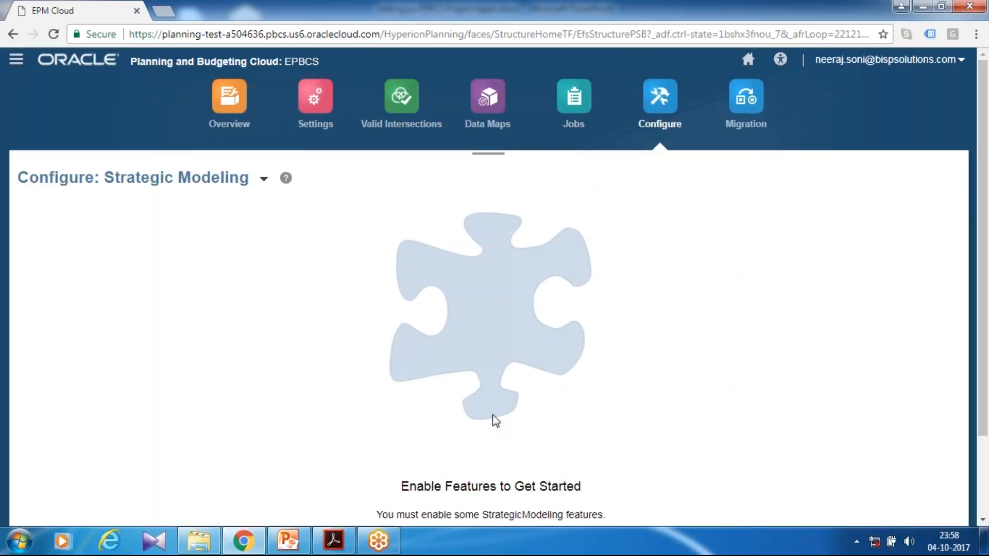
pyautogui.click(264, 178)
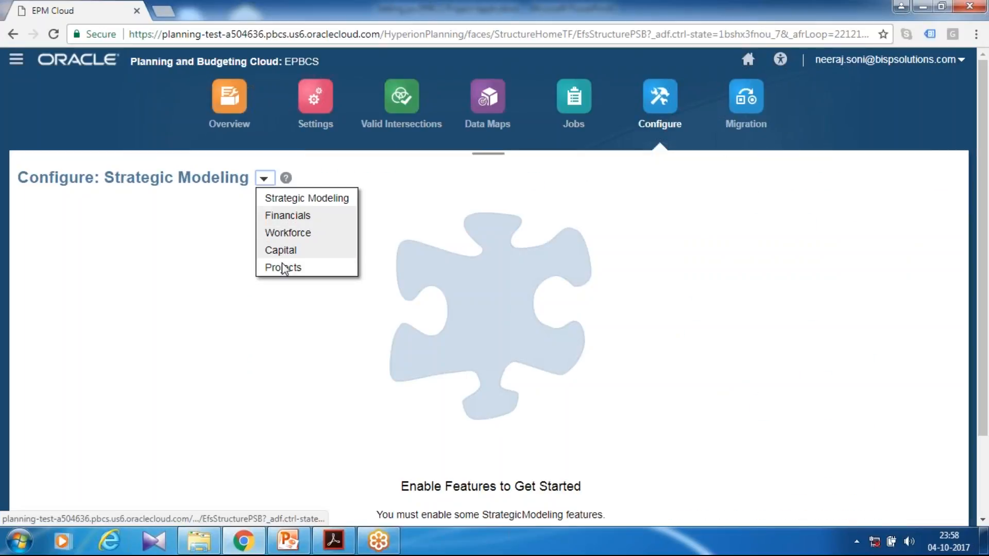
pyautogui.click(284, 267)
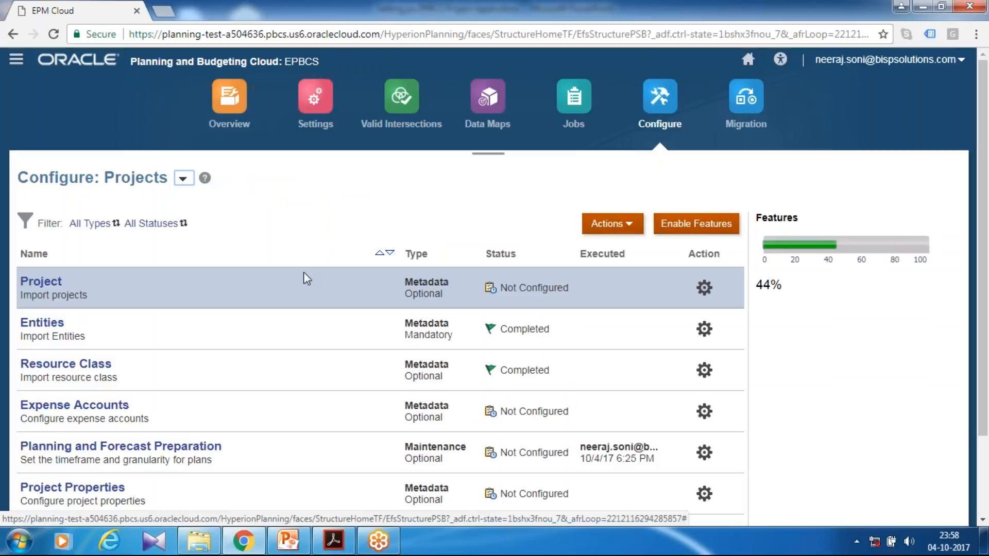
# Open Expense Accounts and show the Other category with the Total Other Expenses component.
pyautogui.scroll(-2, 305, 276)
pyautogui.click(58, 305)
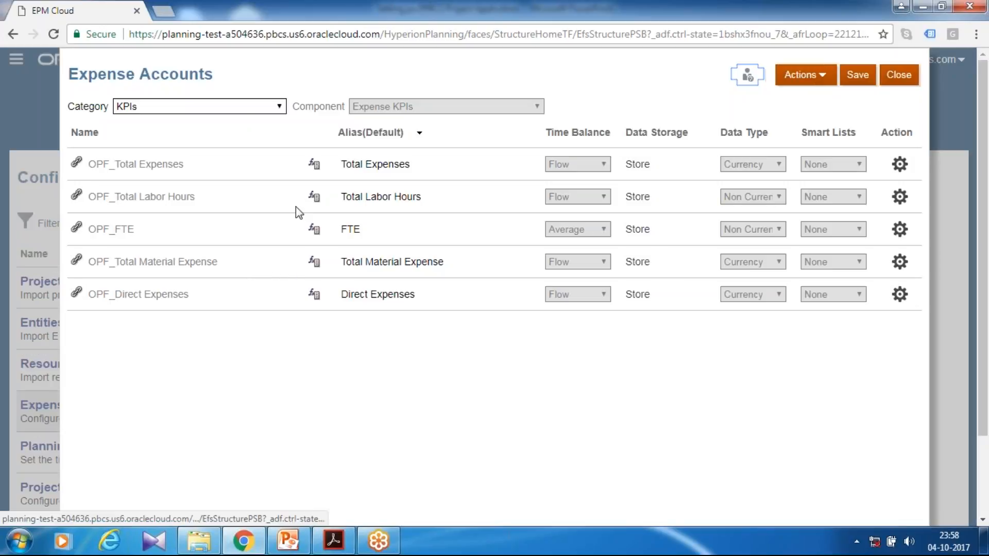
pyautogui.click(206, 106)
pyautogui.click(180, 144)
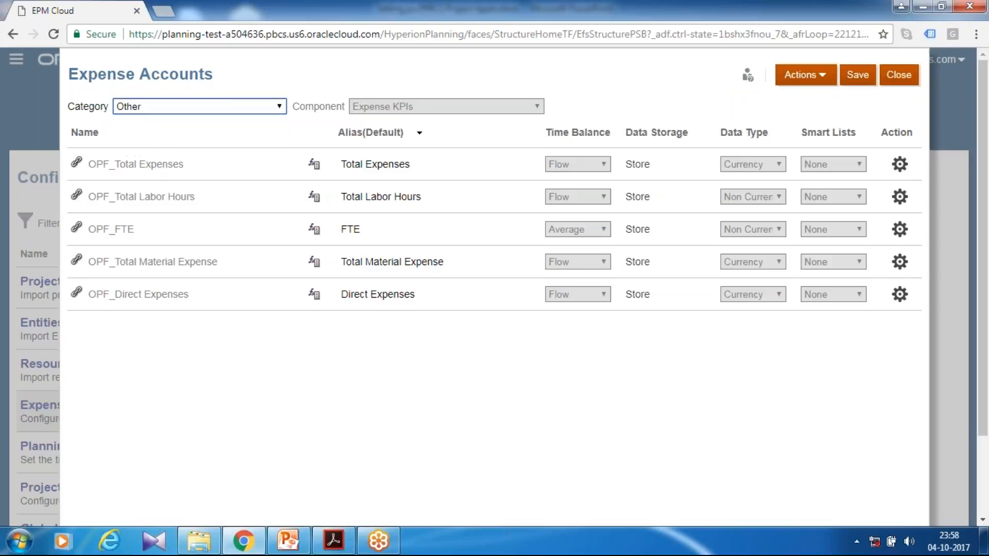
pyautogui.click(425, 106)
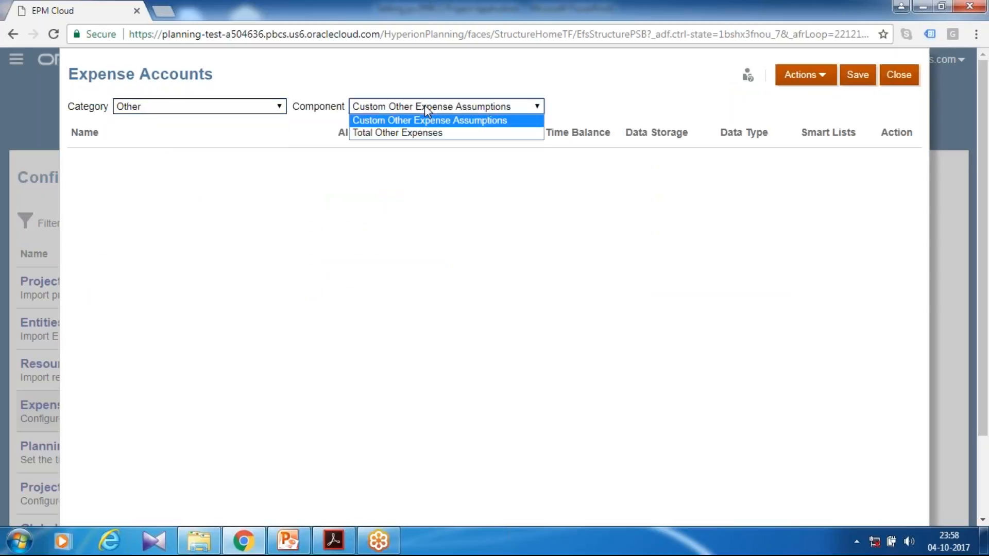
pyautogui.click(419, 132)
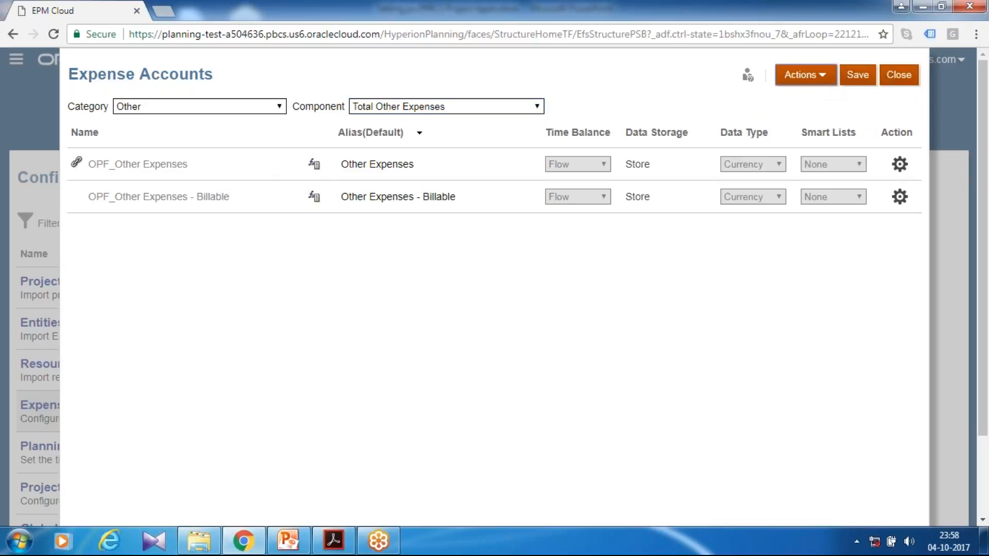
# Export the Total Other Expenses accounts to a spreadsheet.
pyautogui.click(823, 76)
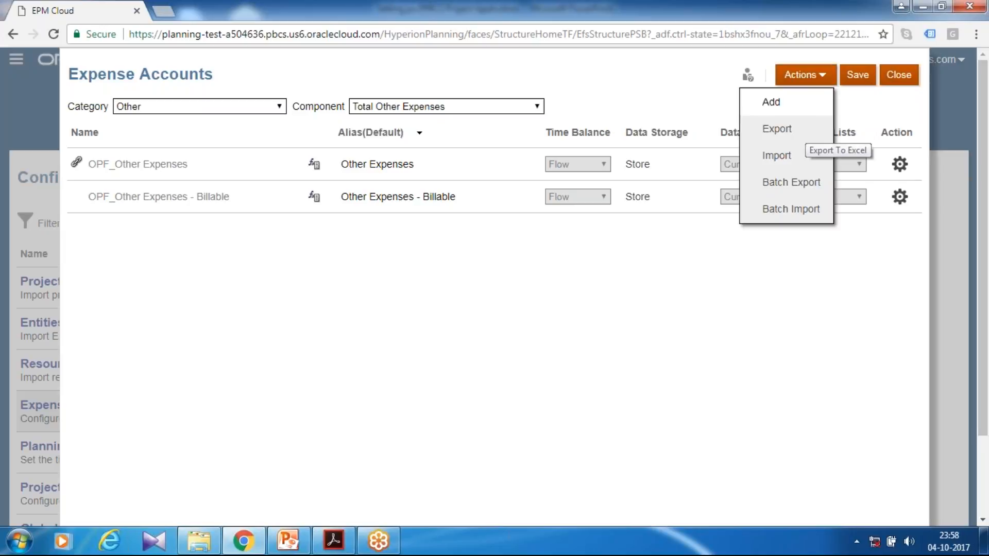
pyautogui.click(778, 103)
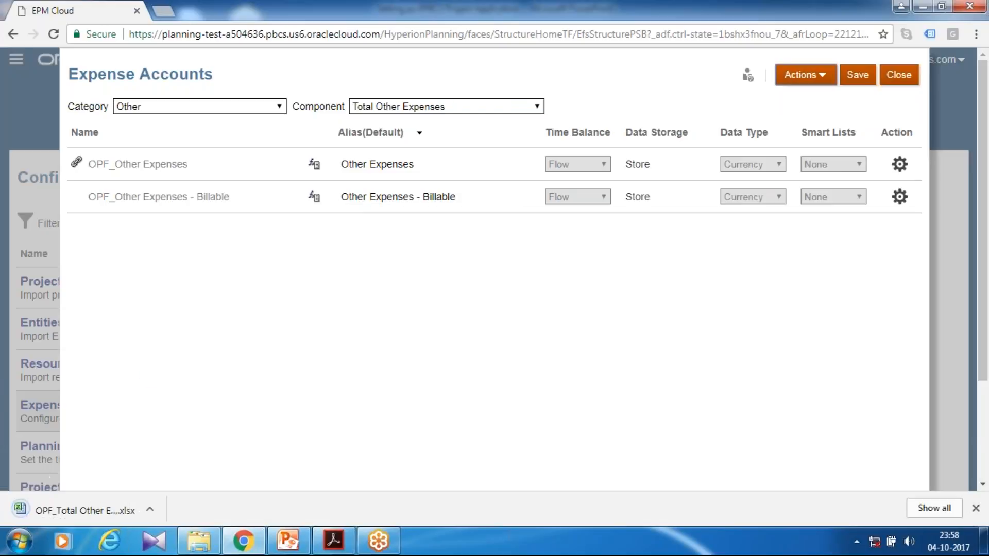
# Launch Excel from the Start menu and dismiss its startup error.
pyautogui.click(26, 539)
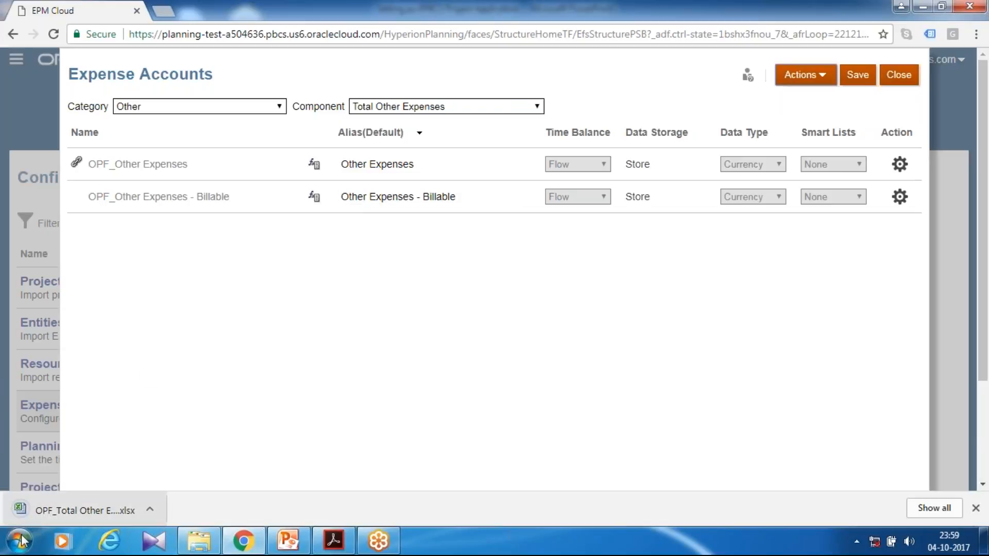
pyautogui.click(83, 505)
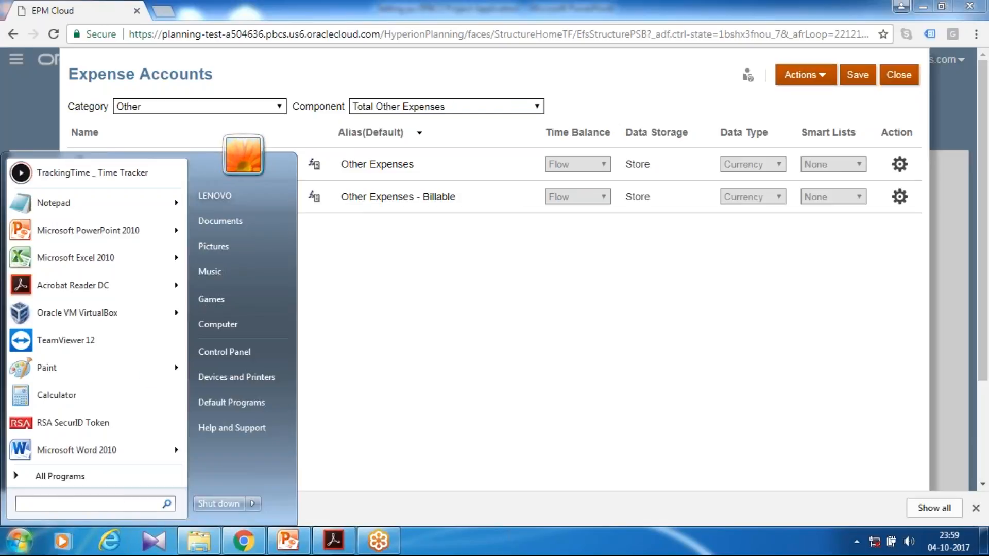
pyautogui.write('excel')
pyautogui.press('Return')
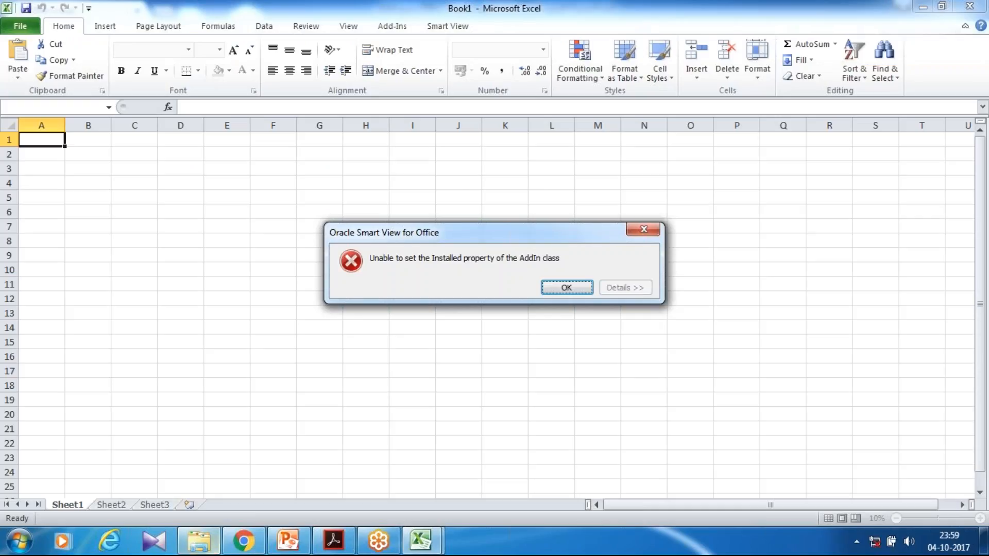
pyautogui.press('Return')
# Open the downloaded OPF_Total Other Expenses_Export (1) file from the Downloads folder.
pyautogui.hotkey('alt', 'Tab')
pyautogui.moveTo(242, 135); pyautogui.dragTo(640, 166)
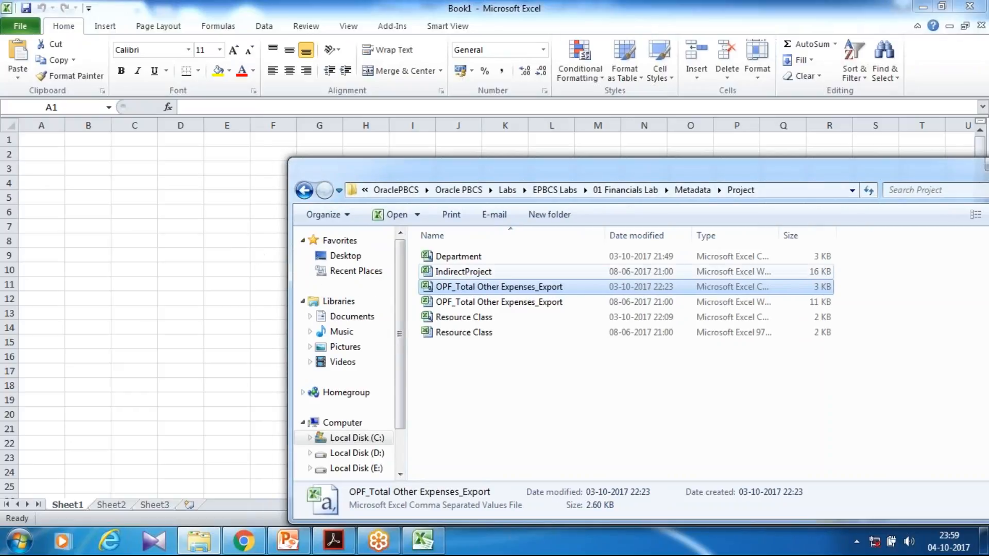
pyautogui.click(354, 437)
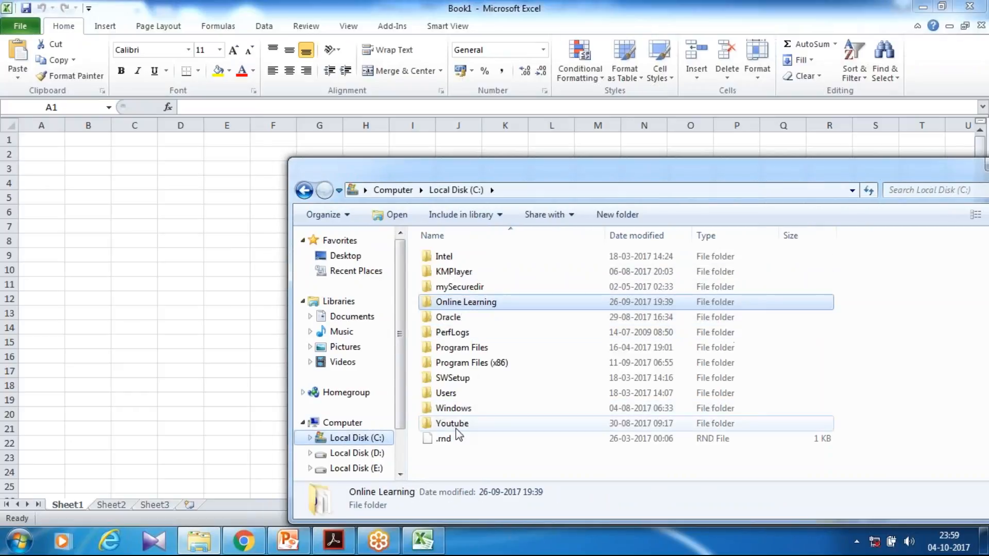
pyautogui.doubleClick(454, 393)
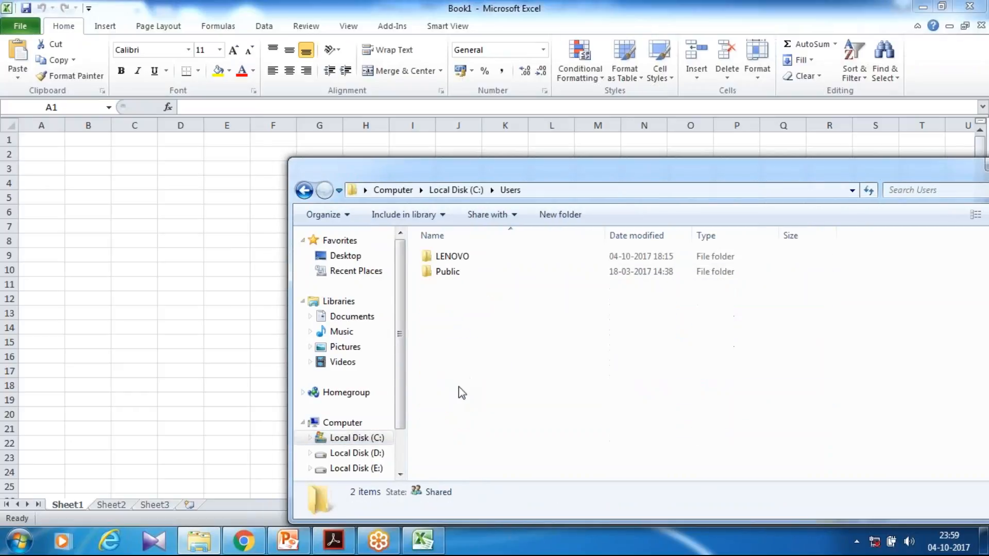
pyautogui.doubleClick(474, 258)
pyautogui.click(497, 272)
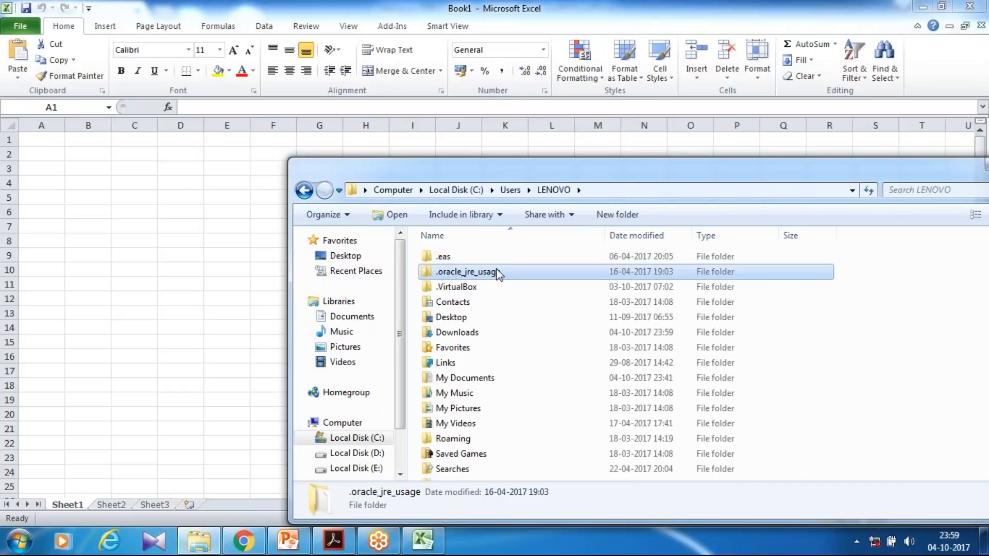
pyautogui.write('do')
pyautogui.press('Return')
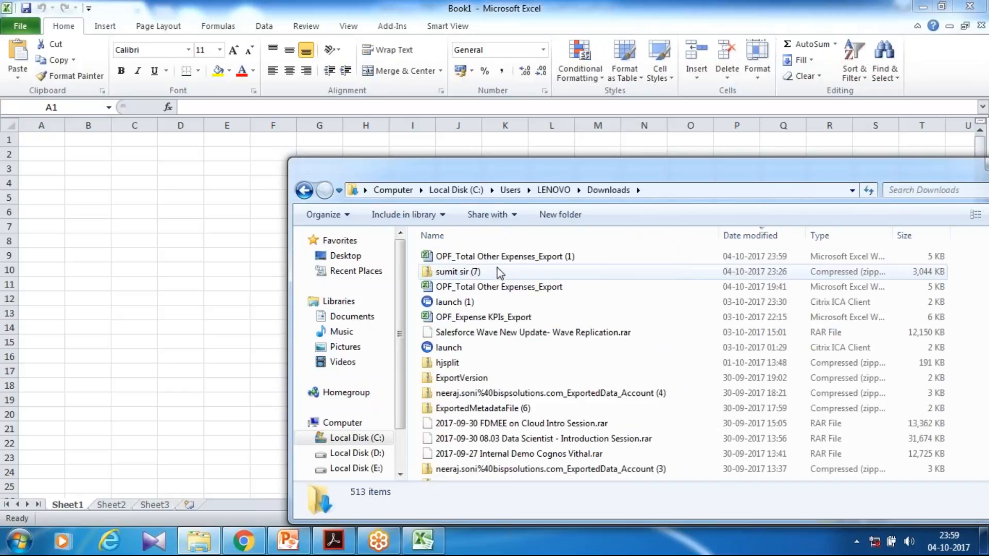
pyautogui.doubleClick(497, 256)
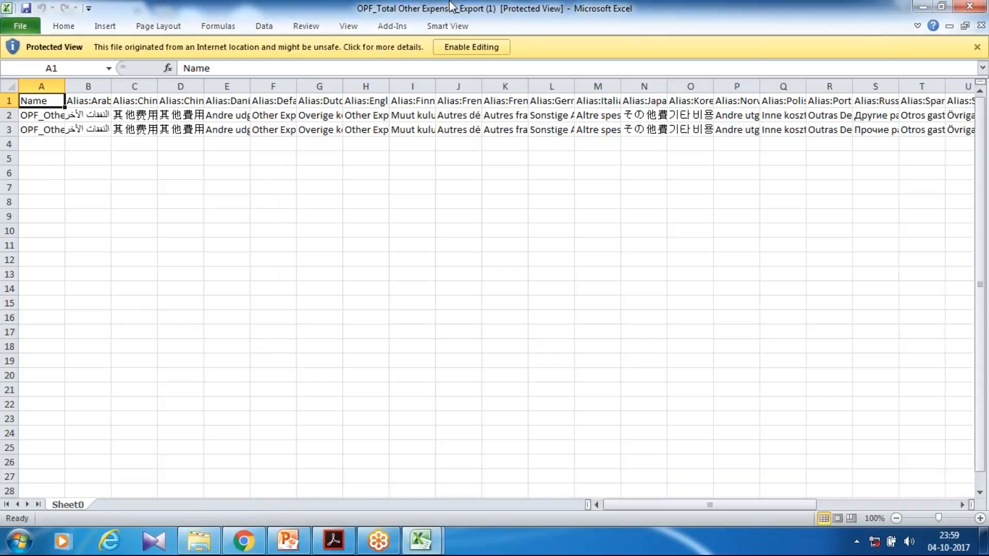
# Enable editing in the exported sheet and widen the Name column to read the account names.
pyautogui.click(471, 47)
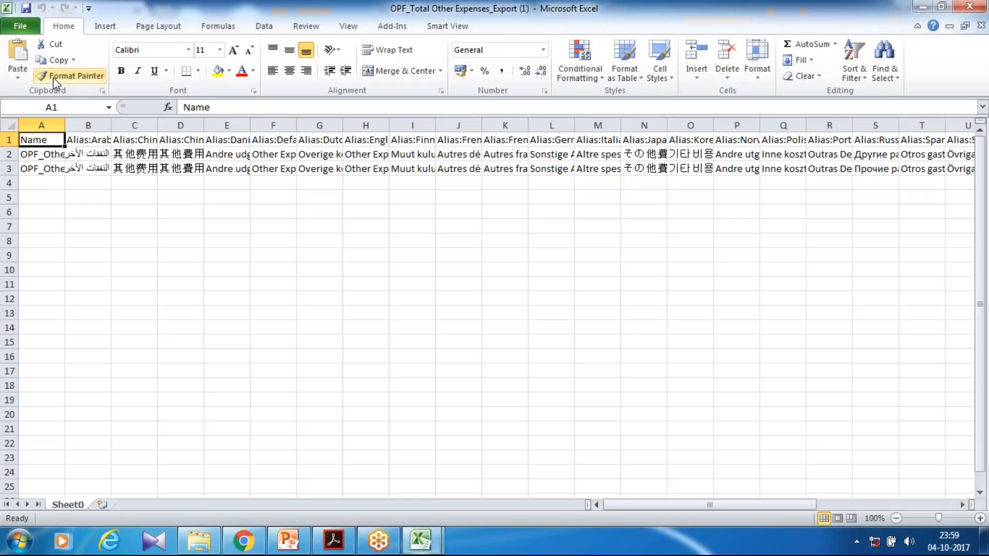
pyautogui.moveTo(65, 125); pyautogui.dragTo(160, 189)
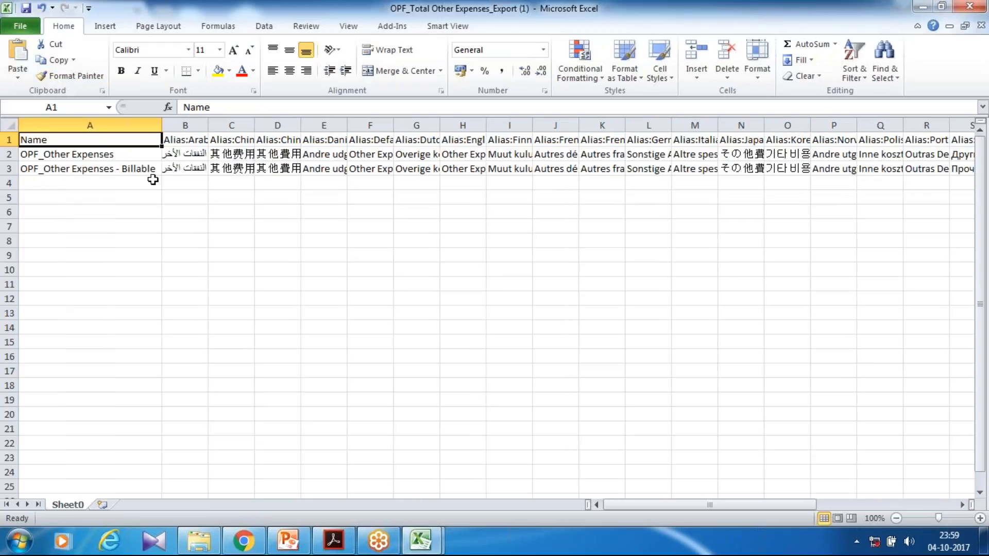
pyautogui.click(127, 154)
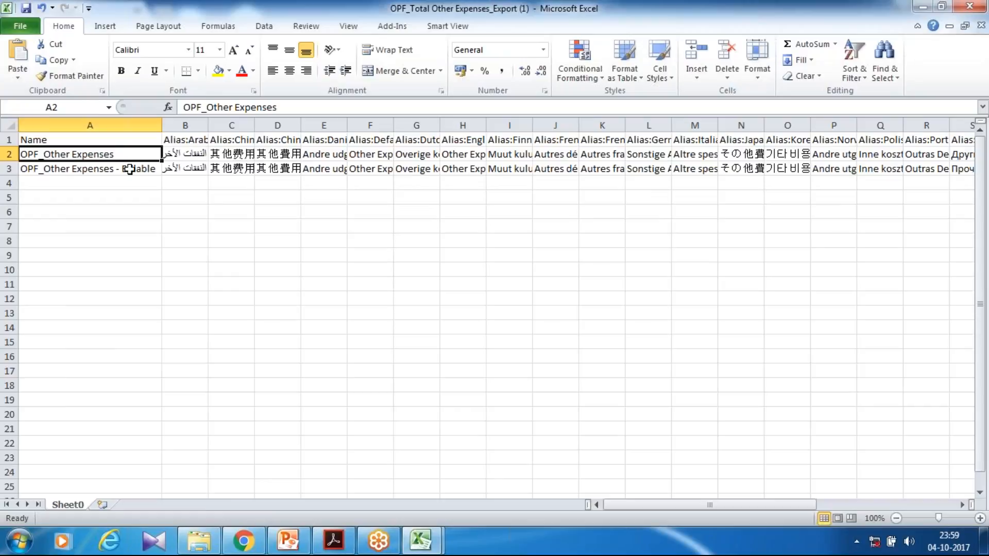
pyautogui.click(129, 168)
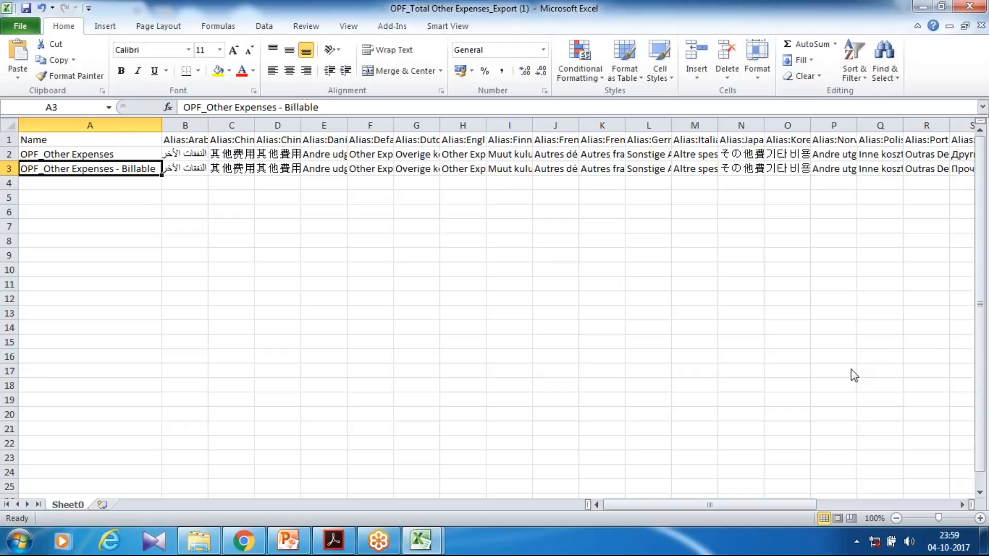
# Review the new expense account rows, Travel through Cloud Software, in the prepared OPF_Total Other Expenses_Export sheet.
pyautogui.moveTo(73, 182); pyautogui.dragTo(55, 280)
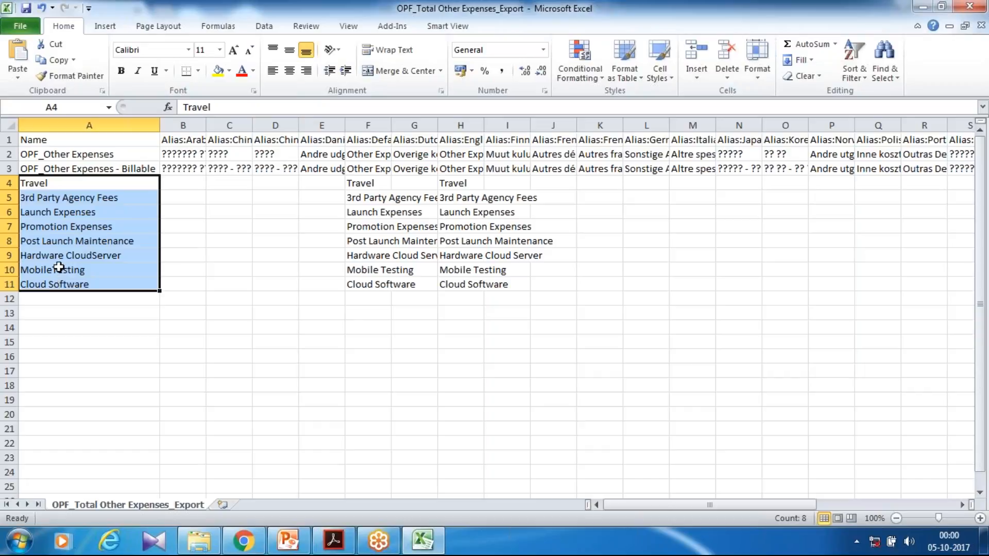
pyautogui.press('Down')
pyautogui.click(98, 179)
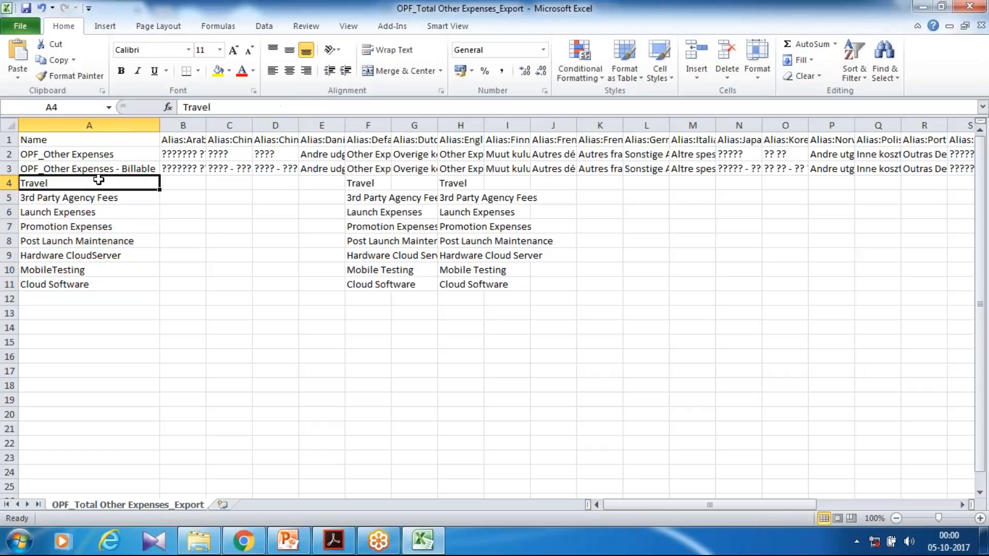
pyautogui.click(83, 225)
pyautogui.click(91, 208)
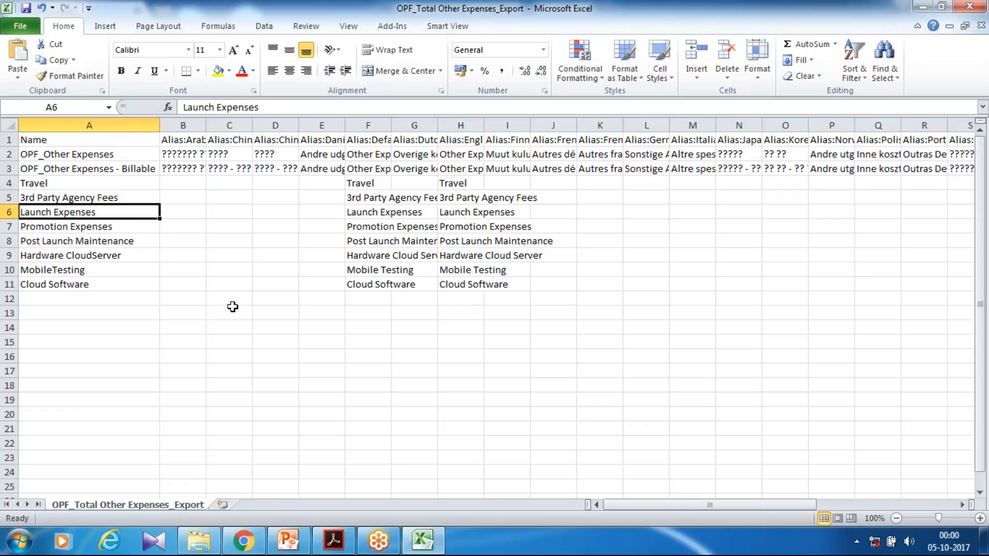
# Try to import the OPF_Total Other Expenses_Export file into the Expense Accounts list.
pyautogui.click(243, 541)
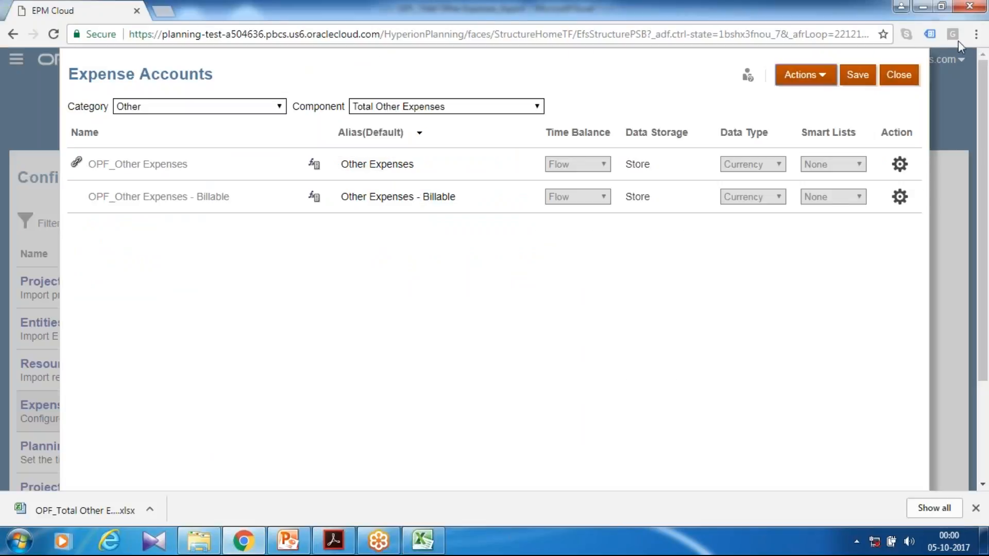
pyautogui.click(829, 86)
pyautogui.click(789, 162)
pyautogui.click(615, 96)
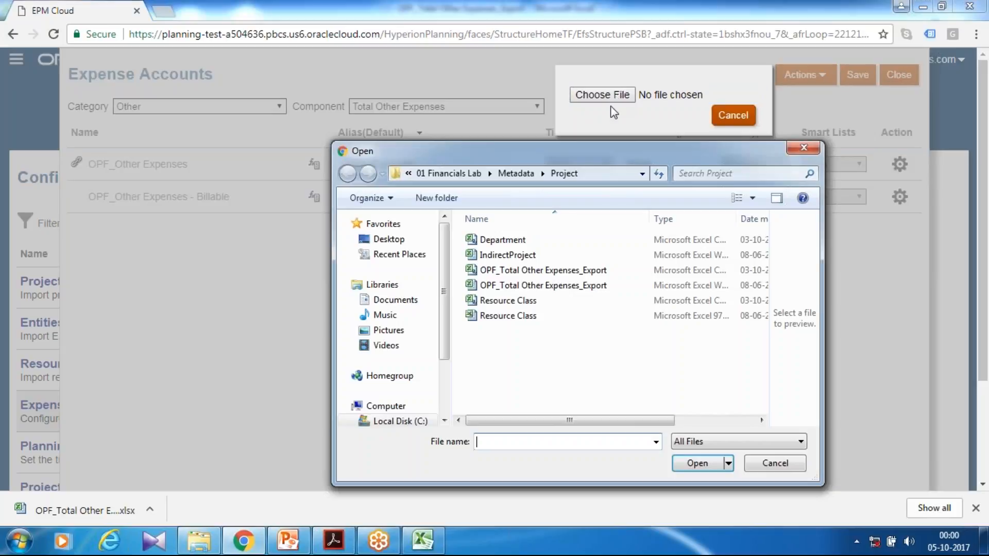
pyautogui.click(546, 271)
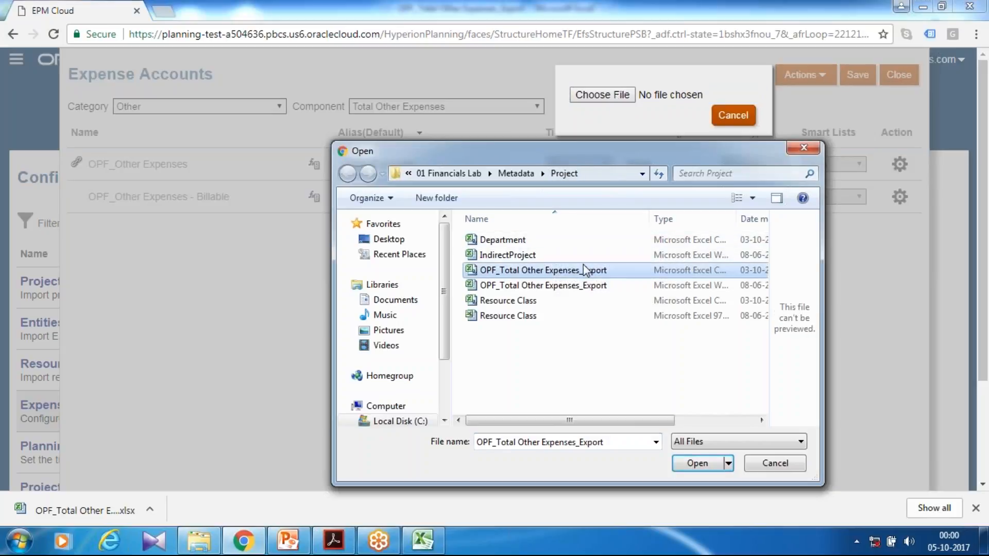
pyautogui.click(697, 463)
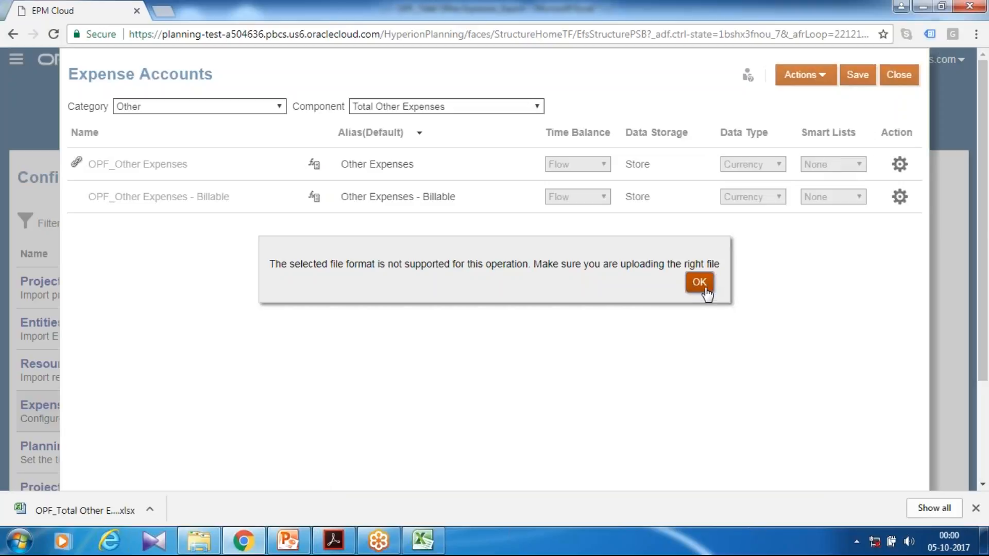
pyautogui.click(699, 282)
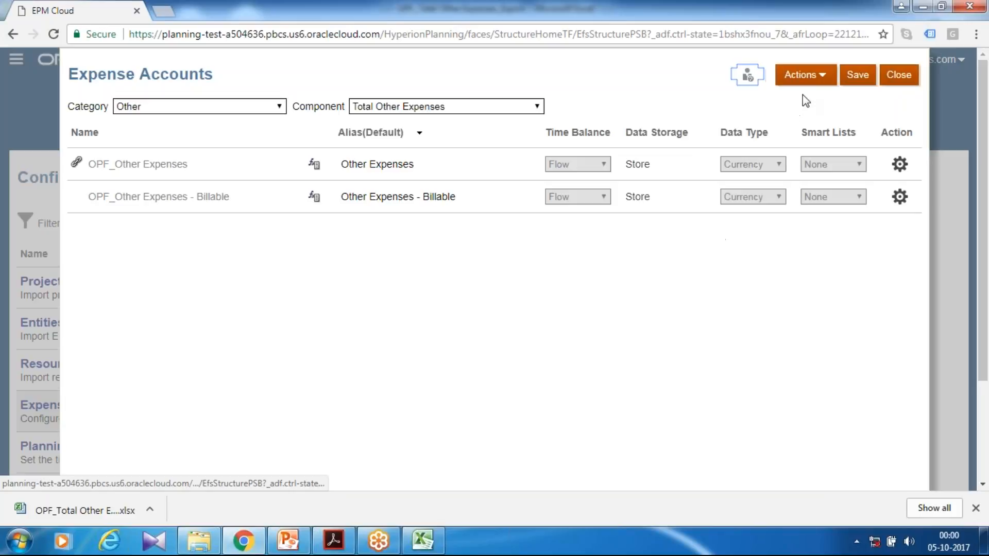
# Import the OPF_Total Other Expenses_Export.csv file to add the new expense accounts.
pyautogui.click(803, 75)
pyautogui.click(783, 157)
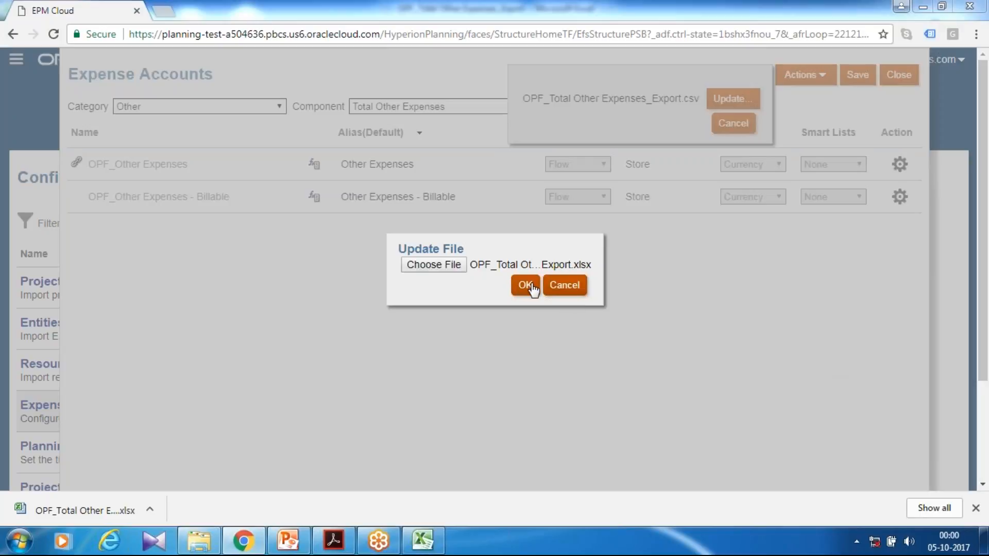
pyautogui.click(525, 284)
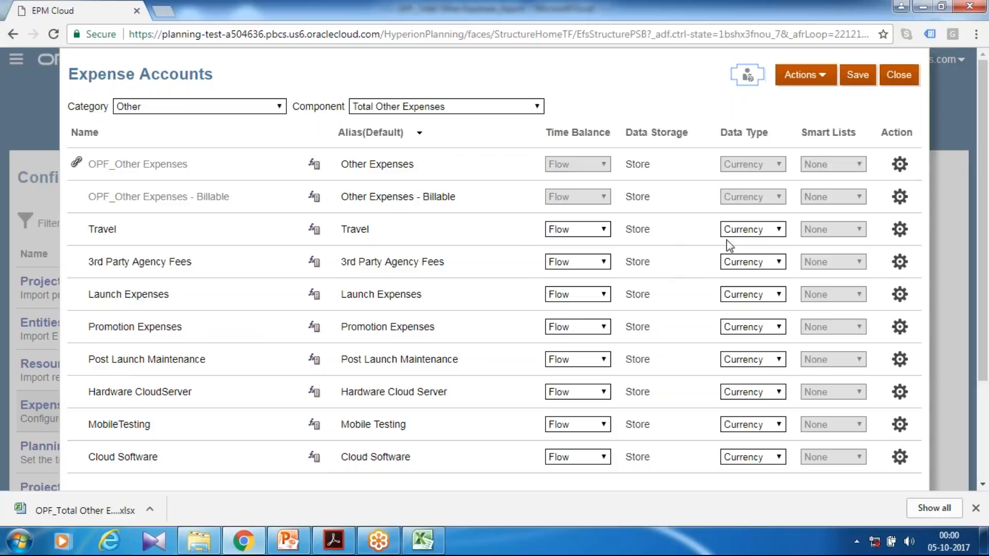
# Save the imported expense accounts and close the Expense Accounts page.
pyautogui.click(856, 76)
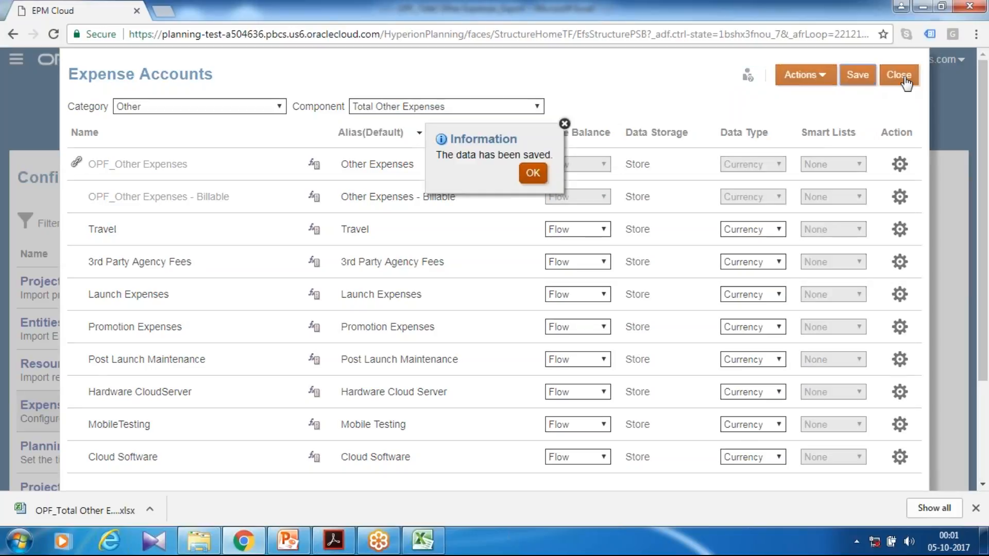
pyautogui.click(532, 175)
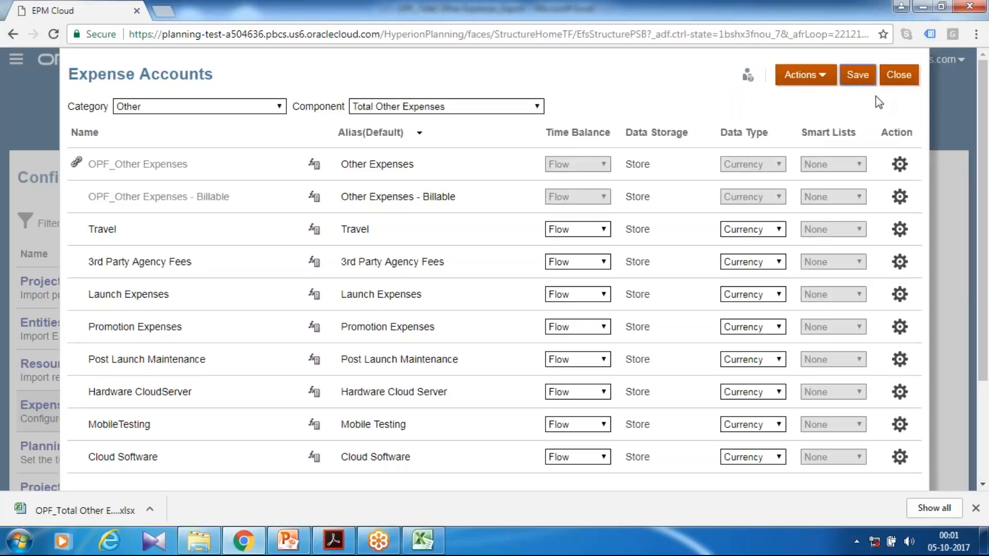
pyautogui.click(898, 83)
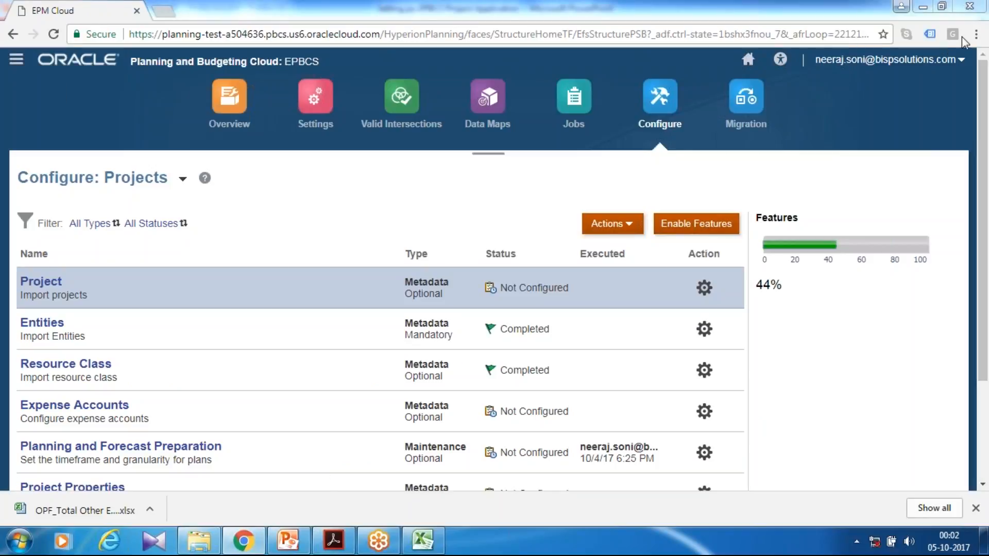
# Create a new smart list named ProjectProperty with the label ProjectProperty.
pyautogui.click(16, 59)
pyautogui.click(384, 230)
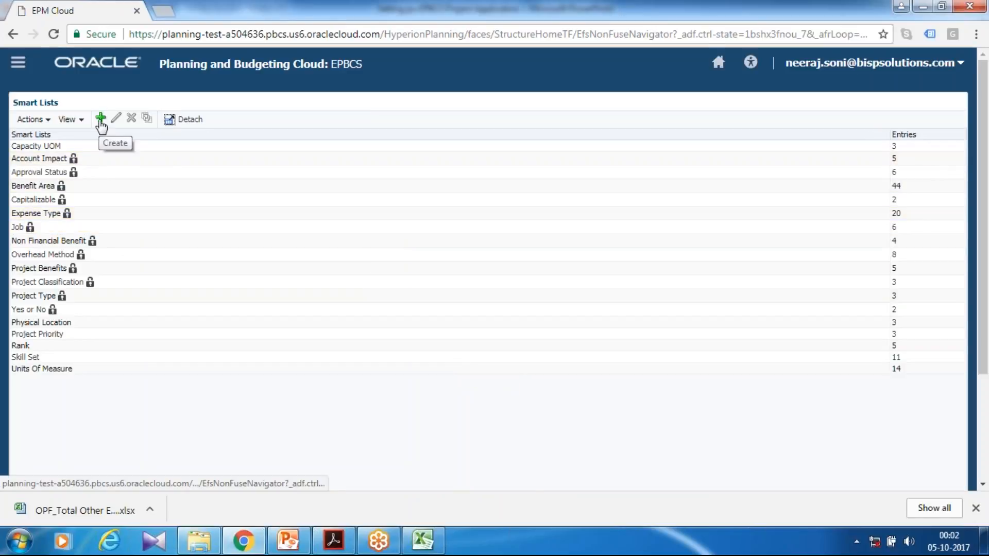
pyautogui.click(101, 123)
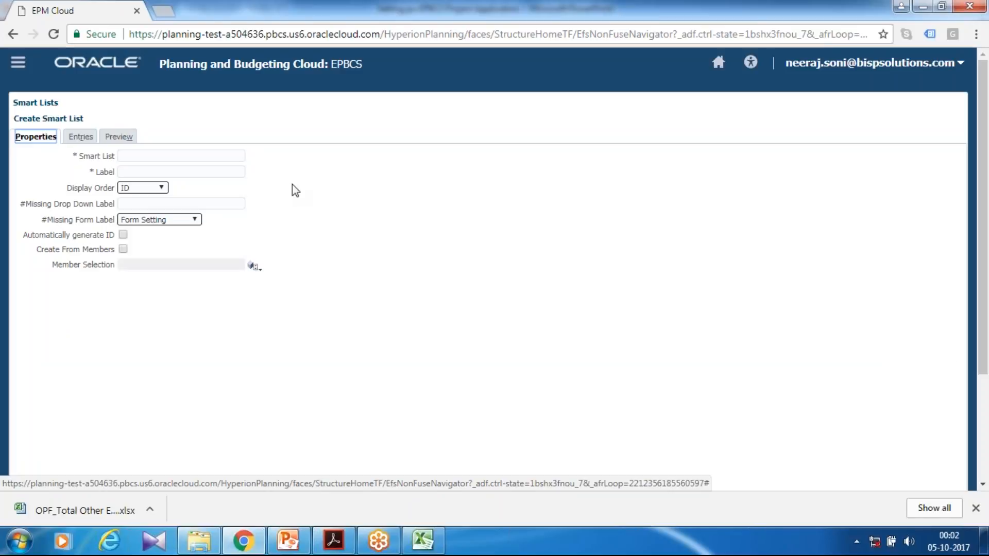
pyautogui.press('Tab')
pyautogui.write('Projec')
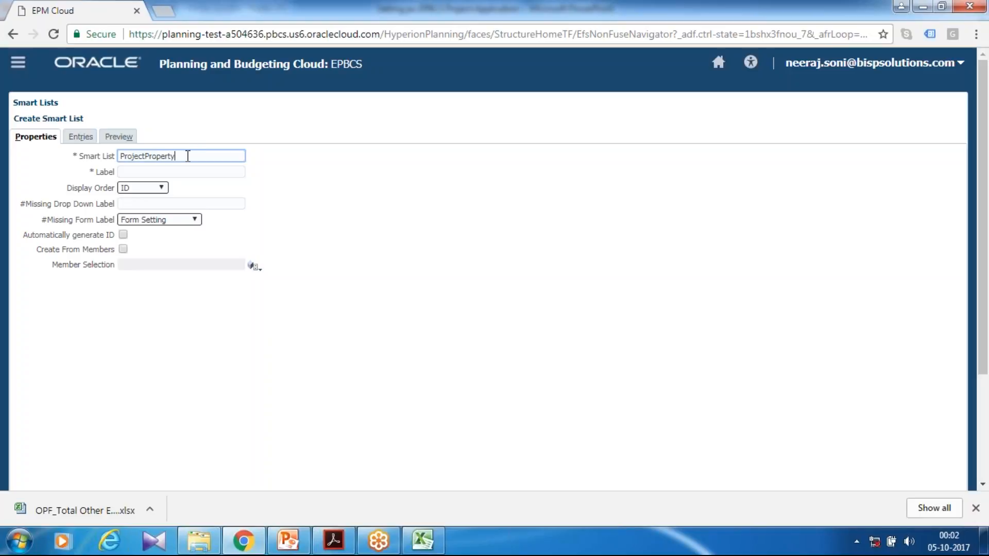
pyautogui.moveTo(194, 156); pyautogui.dragTo(118, 152)
pyautogui.hotkey('ctrl', 'c')
pyautogui.click(180, 171)
pyautogui.hotkey('ctrl', 'v')
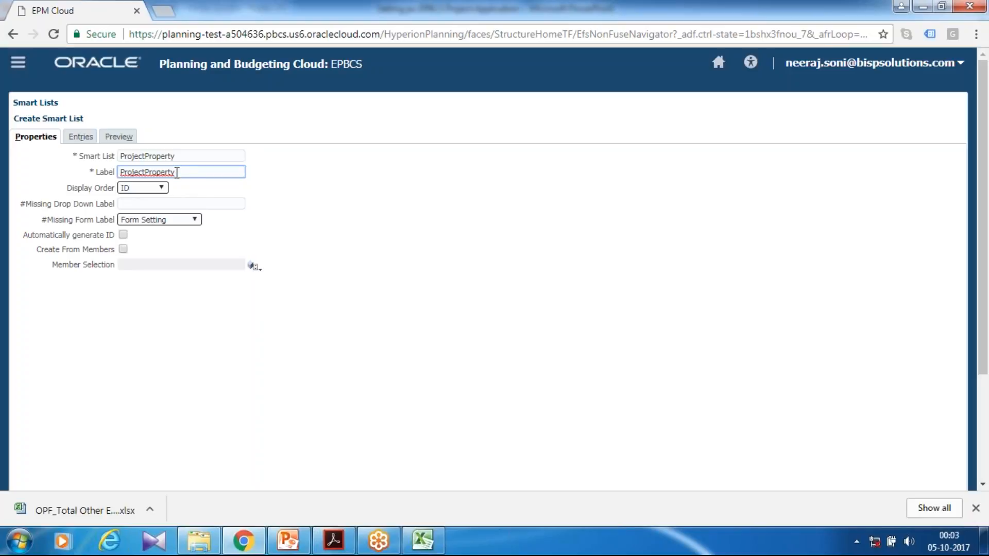
# Add a first smart list entry named Information Technology with the same label.
pyautogui.click(81, 136)
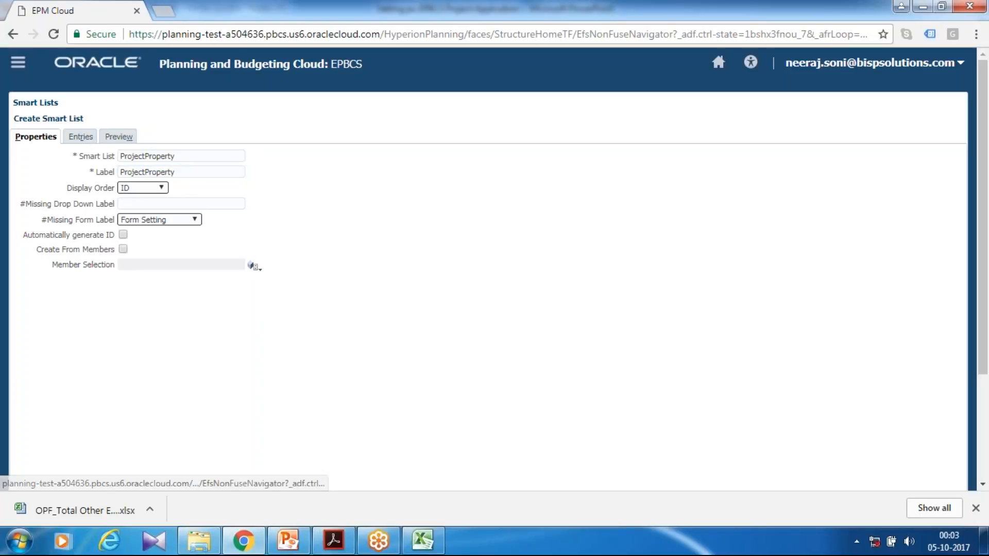
pyautogui.click(102, 157)
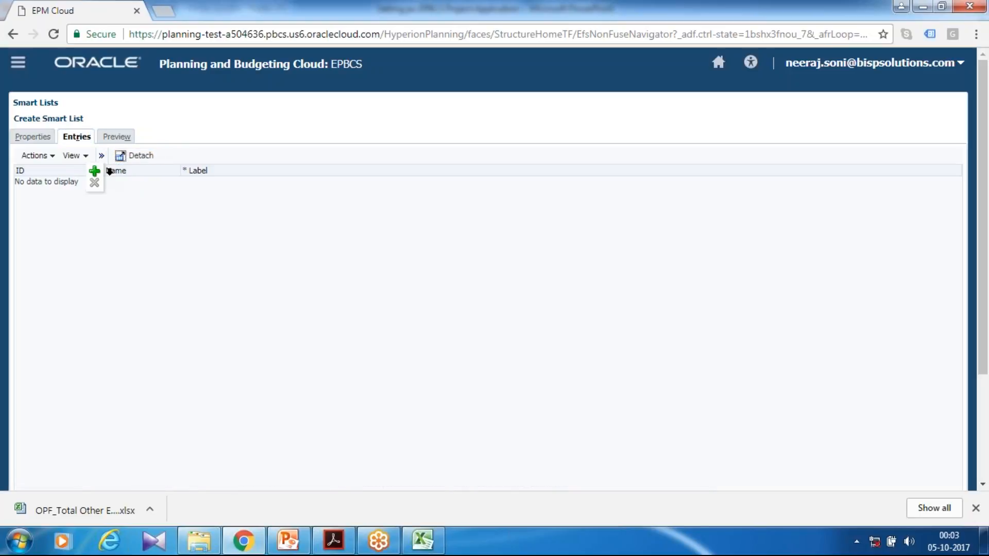
pyautogui.click(94, 171)
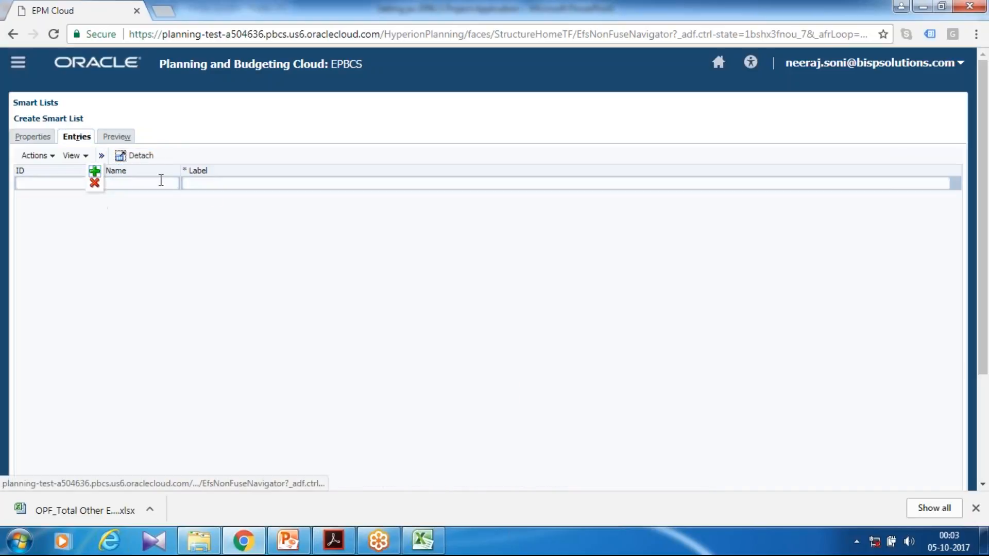
pyautogui.click(164, 184)
pyautogui.write('Int')
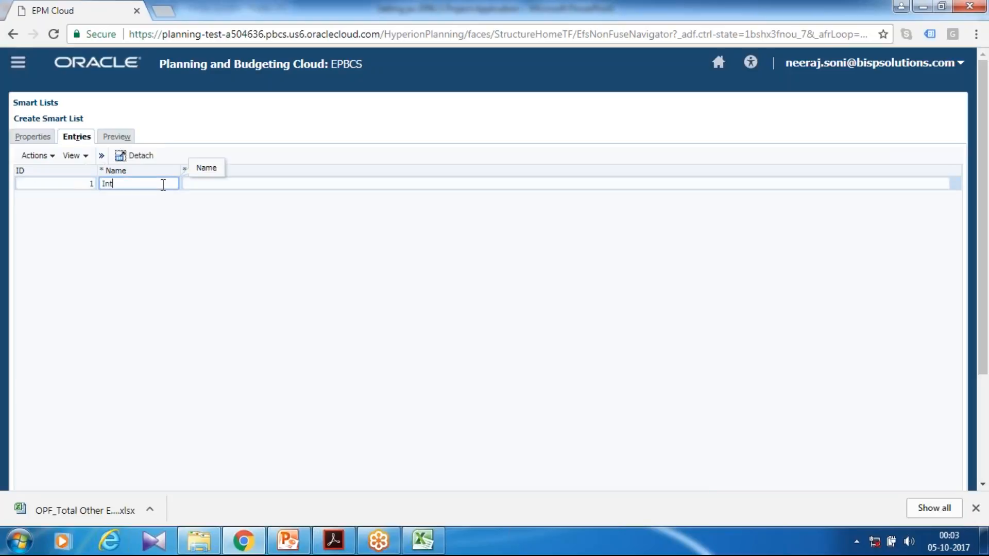
pyautogui.write('formation Technology')
pyautogui.press('Tab')
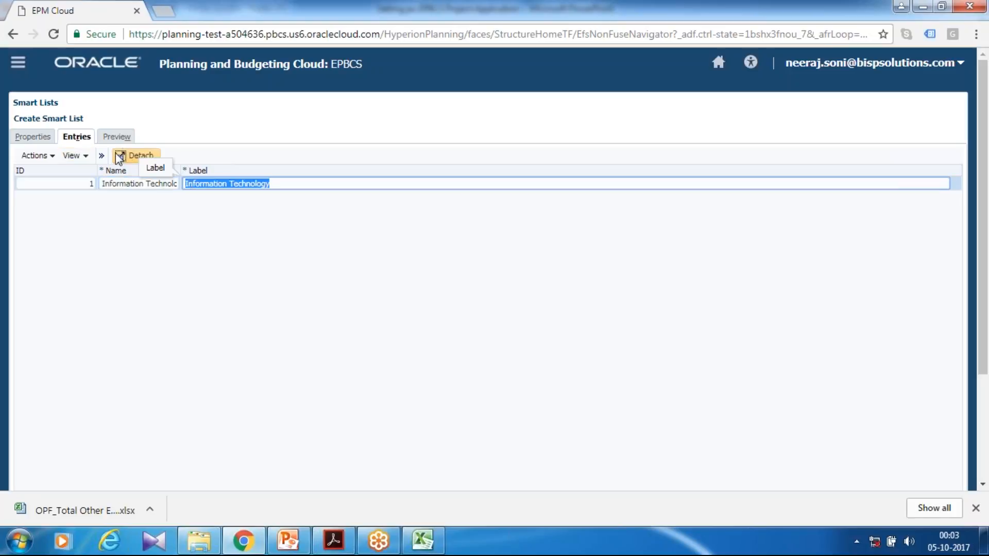
# Add a second entry named New Product Development with the same label.
pyautogui.click(102, 156)
pyautogui.click(94, 171)
pyautogui.click(140, 199)
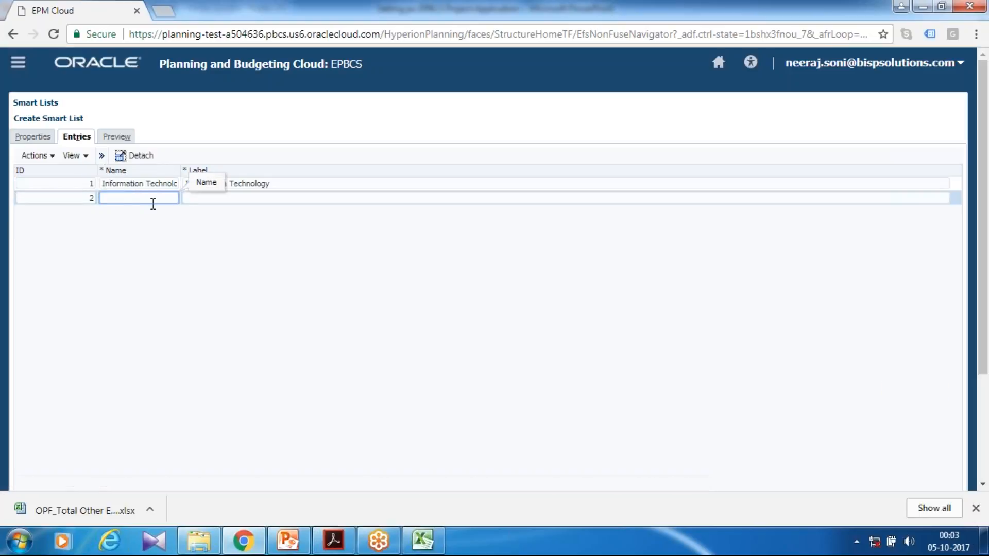
pyautogui.write('New Pro')
pyautogui.write('duct Development')
pyautogui.press('Tab')
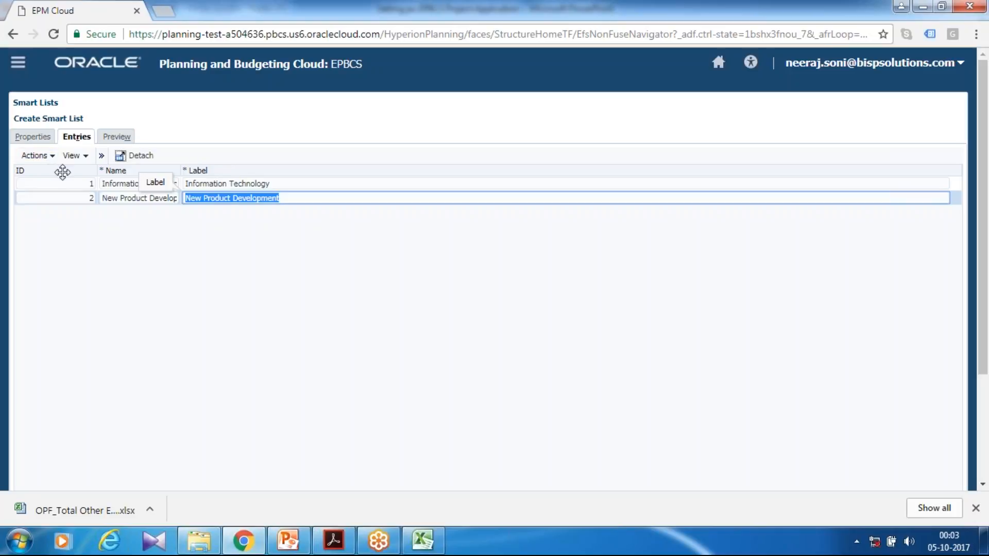
# Try to save the ProjectProperty smart list.
pyautogui.scroll(-3, 936, 486)
pyautogui.click(900, 466)
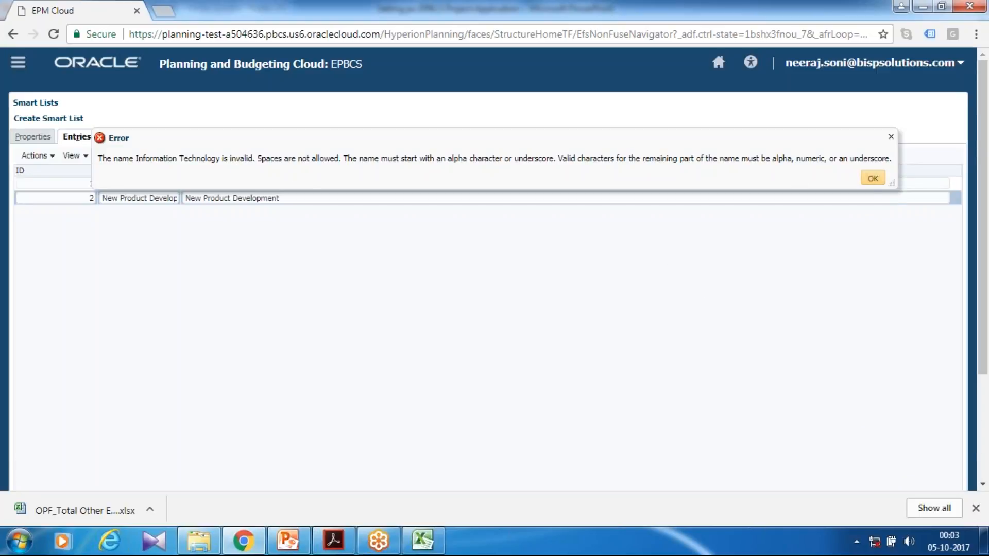
pyautogui.click(872, 177)
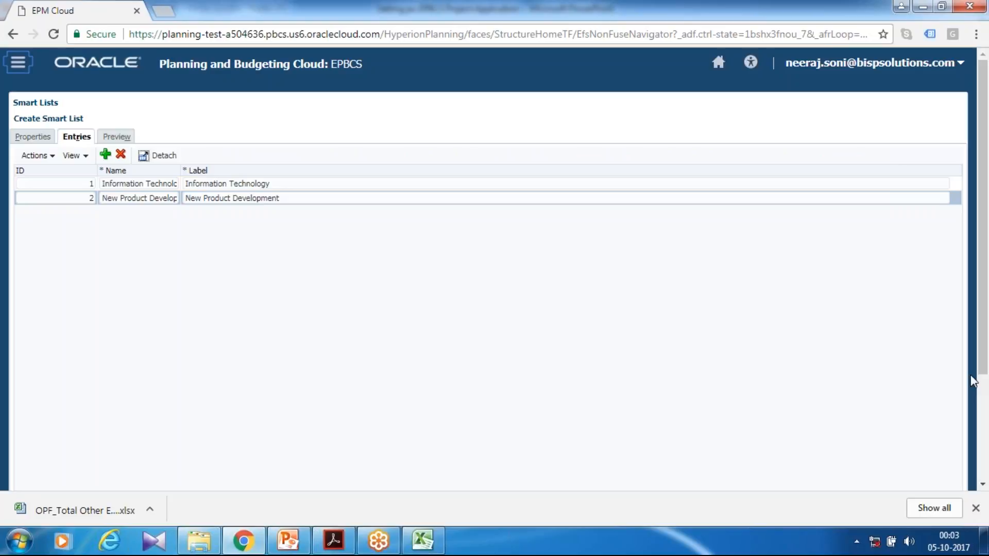
# Rename the first entry's name to IT, keeping its Information Technology label.
pyautogui.scroll(-2, 973, 381)
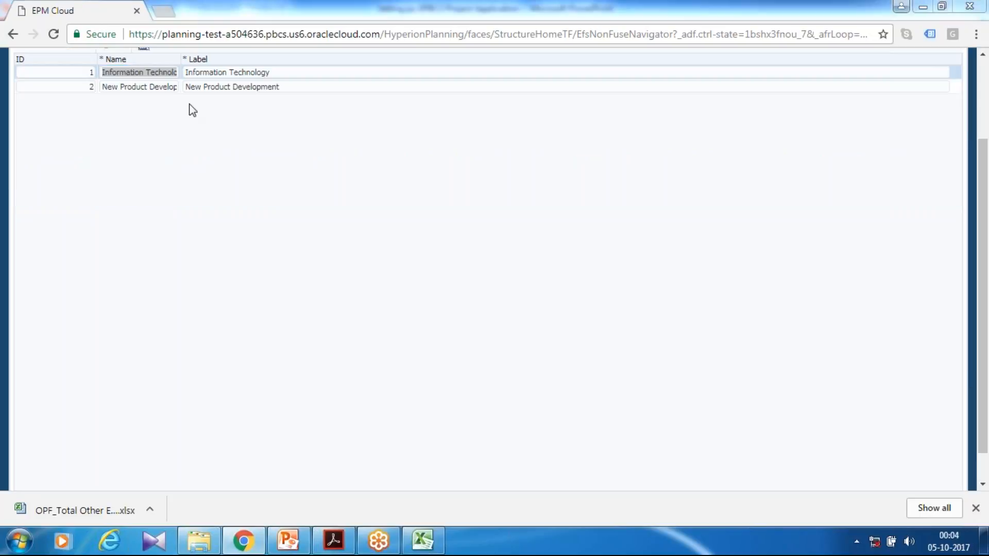
pyautogui.click(142, 72)
pyautogui.click(142, 74)
pyautogui.scroll(1, 142, 73)
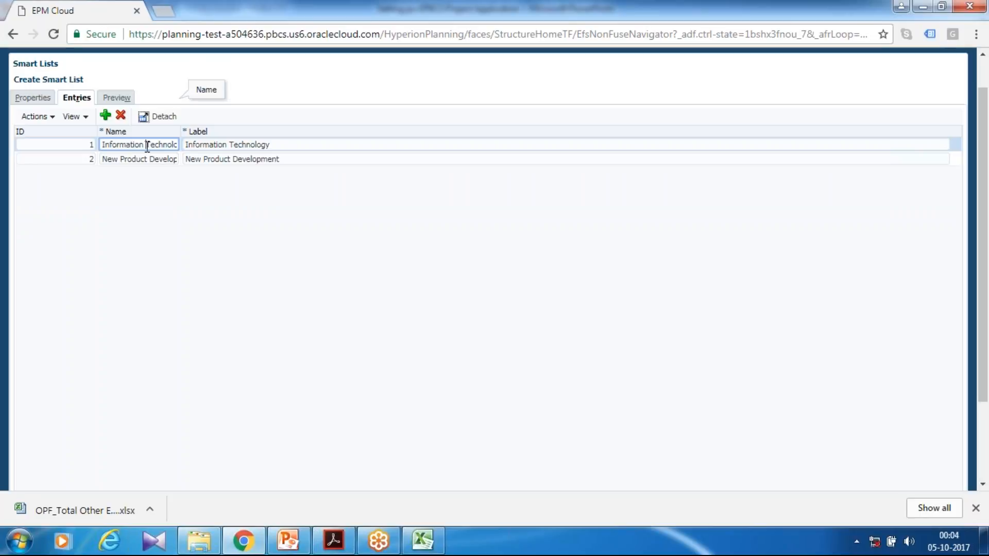
pyautogui.hotkey('ctrl', 'shift', 'Right')
pyautogui.hotkey('ctrl', 'shift', 'Right')
pyautogui.press('BackSpace')
pyautogui.write('IT')
pyautogui.press('Tab')
pyautogui.press('Tab')
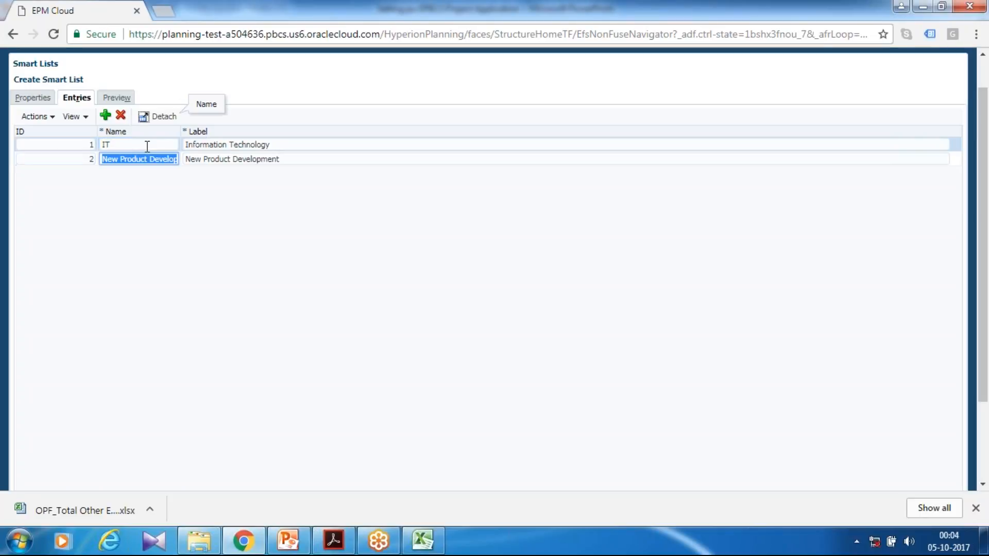
# Rename the second entry's name to NPD and save the smart list.
pyautogui.write('NPD')
pyautogui.scroll(-2, 875, 412)
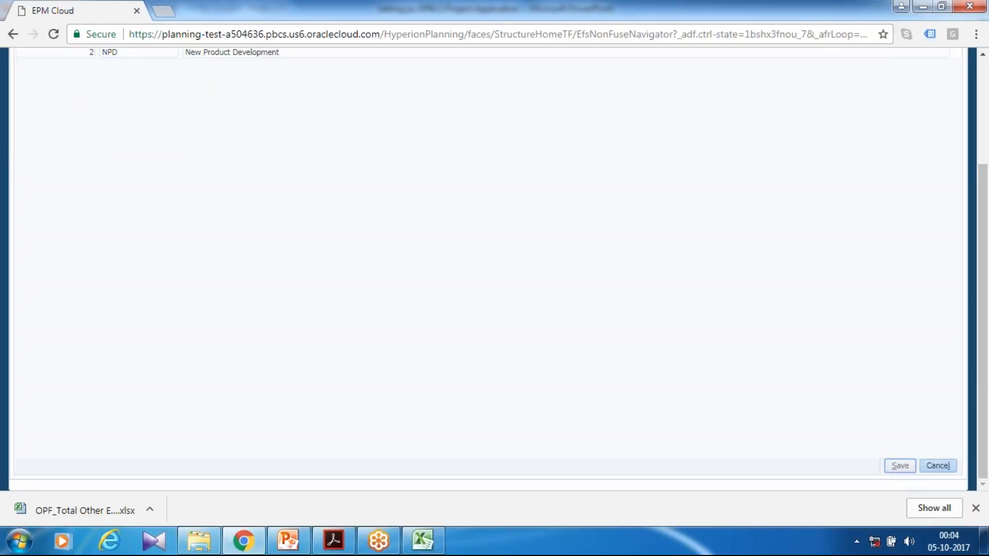
pyautogui.click(899, 465)
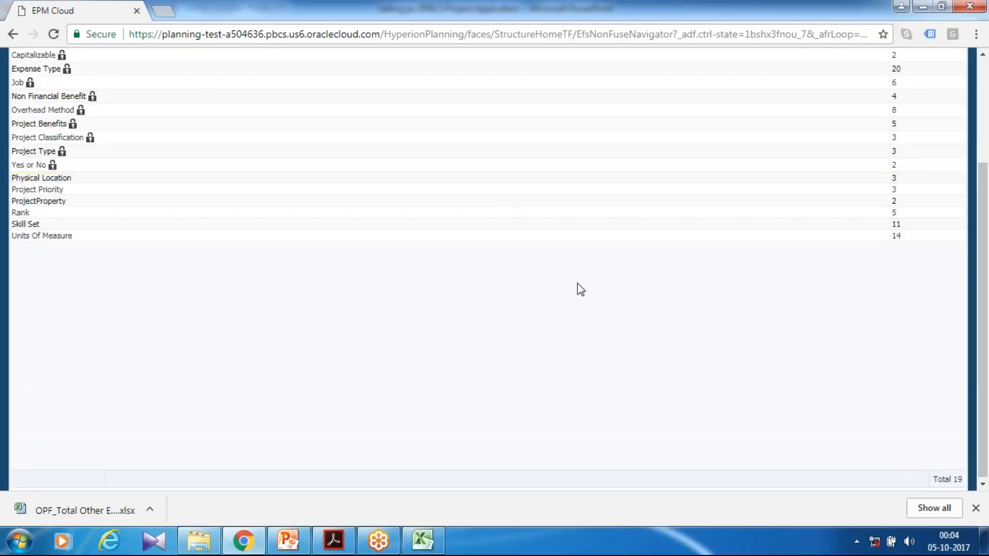
pyautogui.click(962, 32)
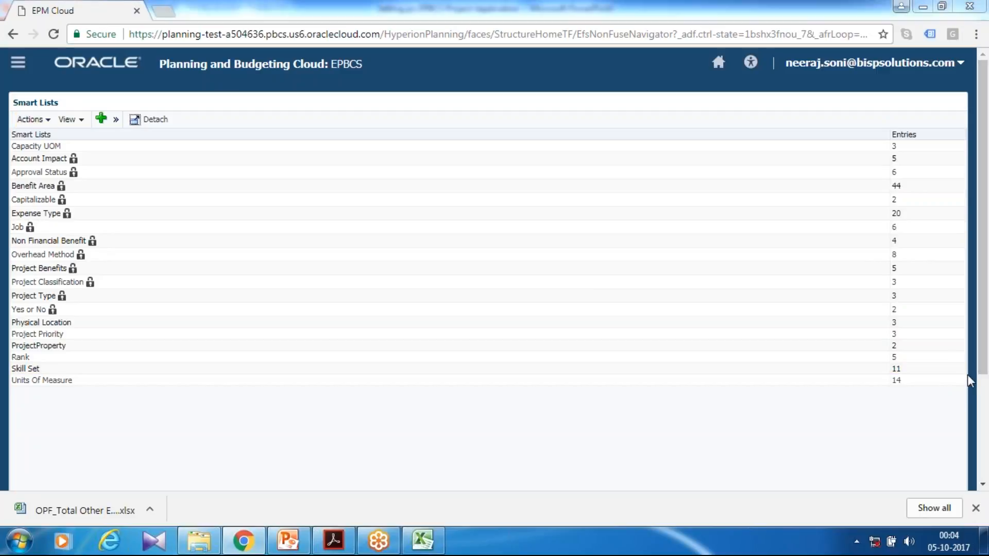
pyautogui.scroll(-3, 703, 443)
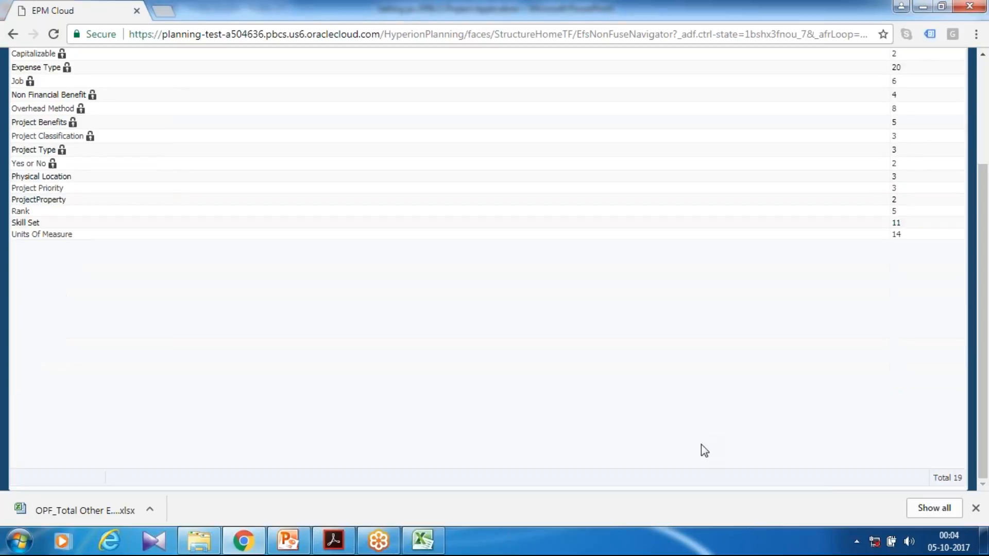
pyautogui.scroll(3, 708, 373)
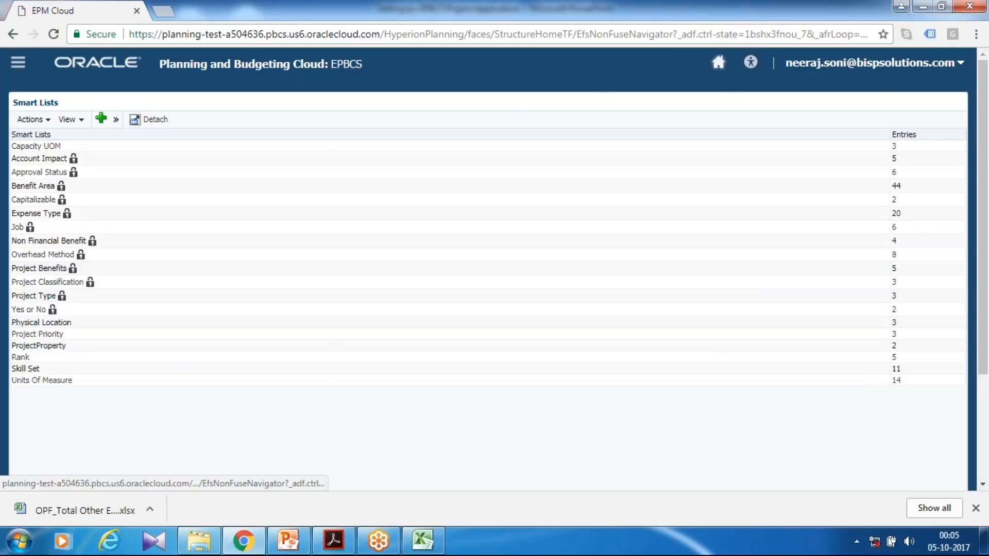
# Open Projects configuration and add a new custom project property named Project Property in Project Properties.
pyautogui.click(718, 62)
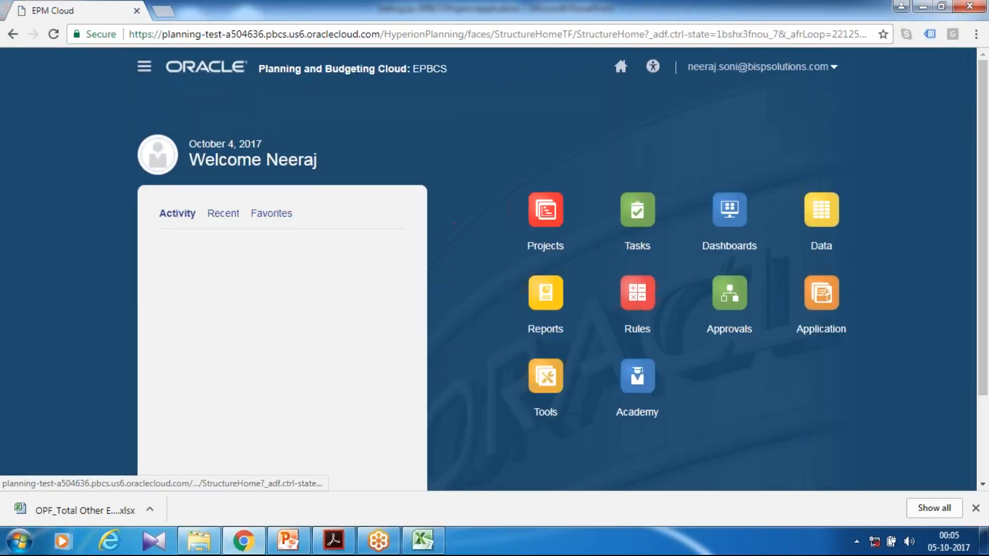
pyautogui.click(806, 323)
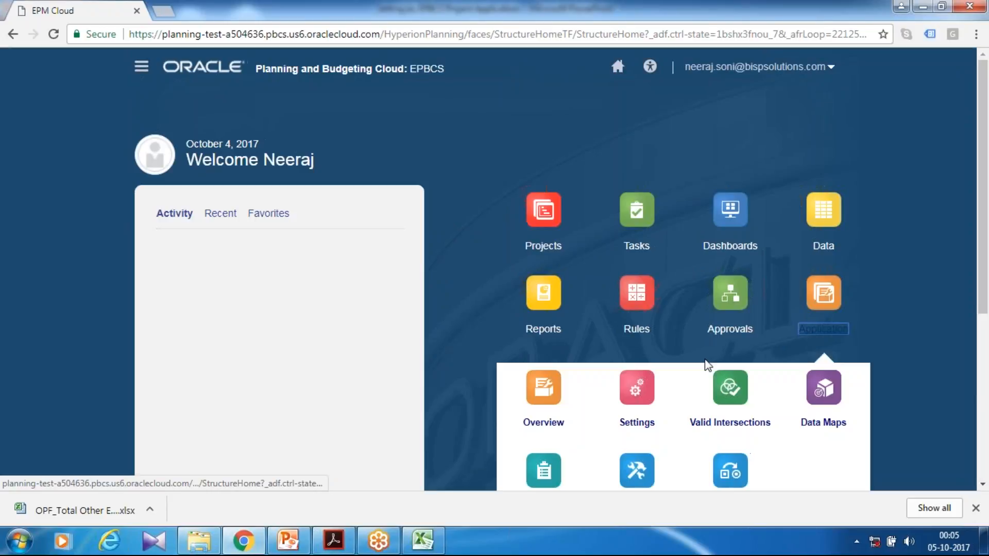
pyautogui.scroll(-4, 704, 362)
pyautogui.click(636, 289)
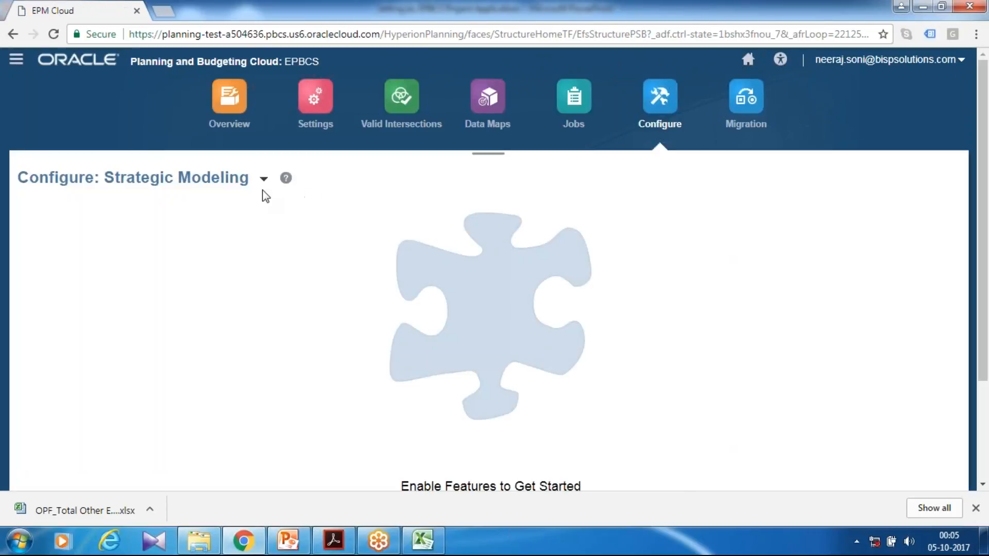
pyautogui.click(264, 179)
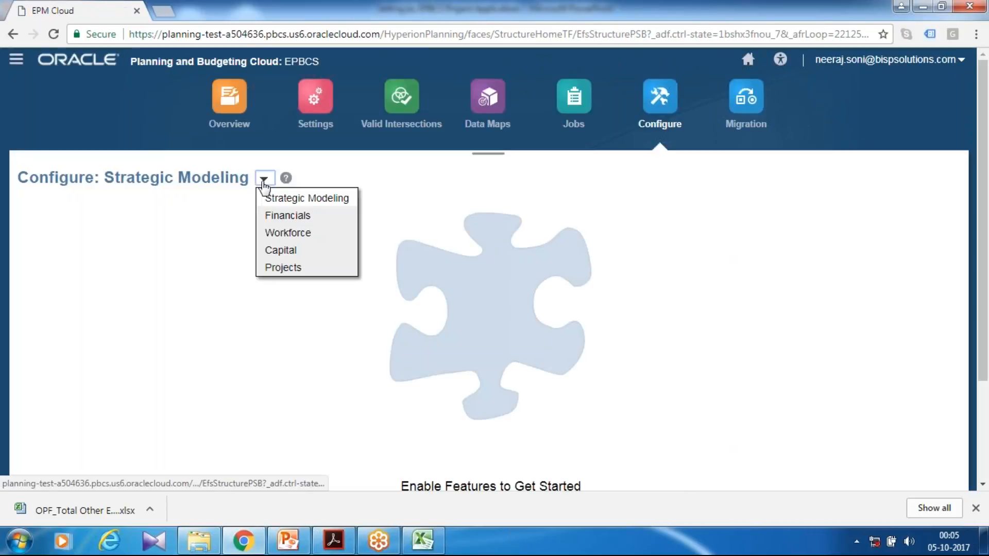
pyautogui.click(274, 269)
pyautogui.scroll(-3, 484, 314)
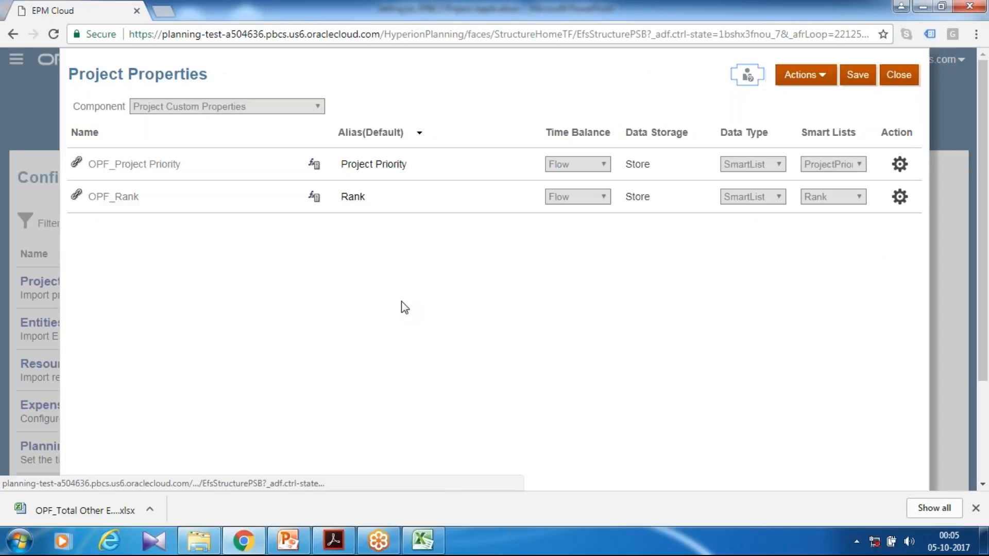
pyautogui.click(823, 82)
pyautogui.click(801, 102)
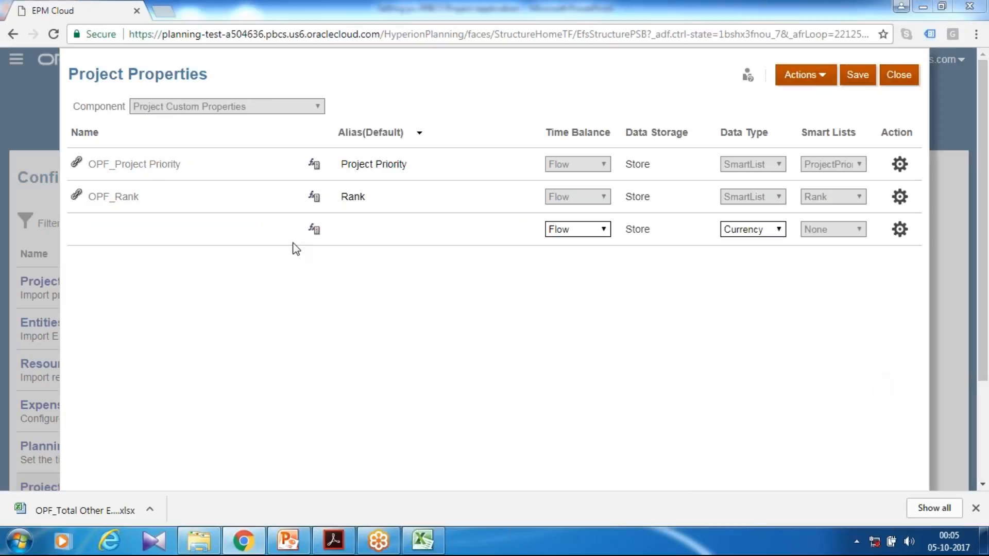
pyautogui.write('oject Pr')
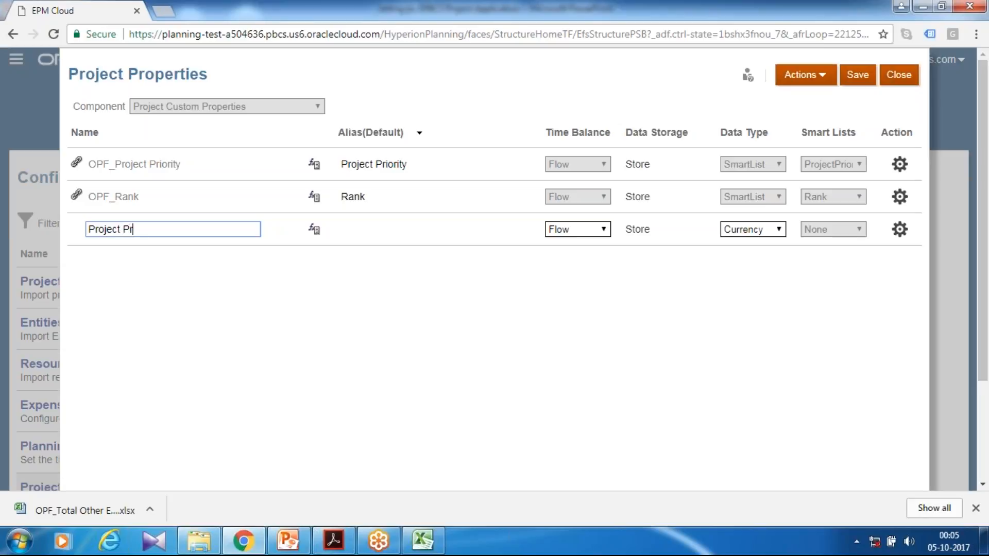
pyautogui.write('oerty')
pyautogui.click(138, 229)
pyautogui.write('p')
# Set Project Property's data type to SmartList, link it to the ProjectProperty smart list, and save.
pyautogui.click(769, 240)
pyautogui.click(753, 289)
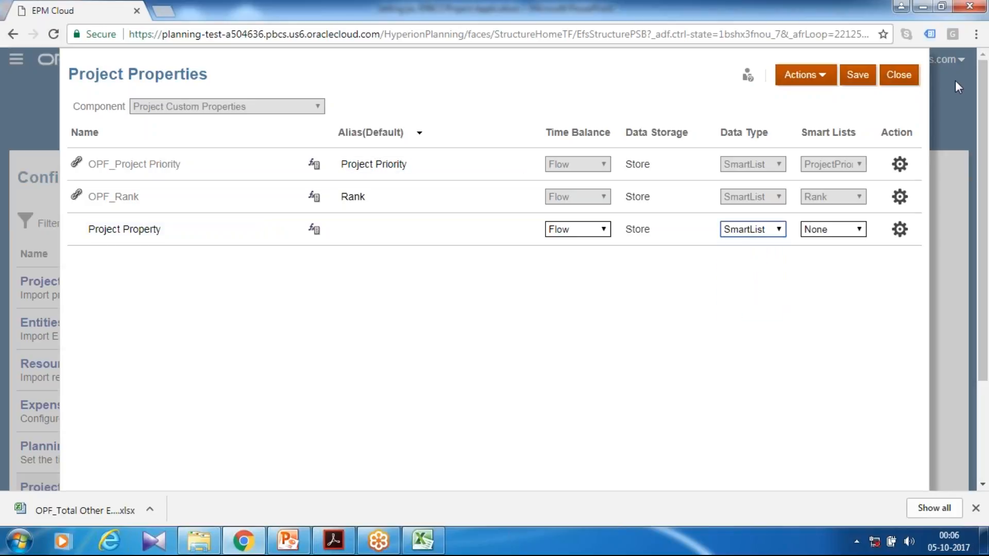
pyautogui.click(828, 229)
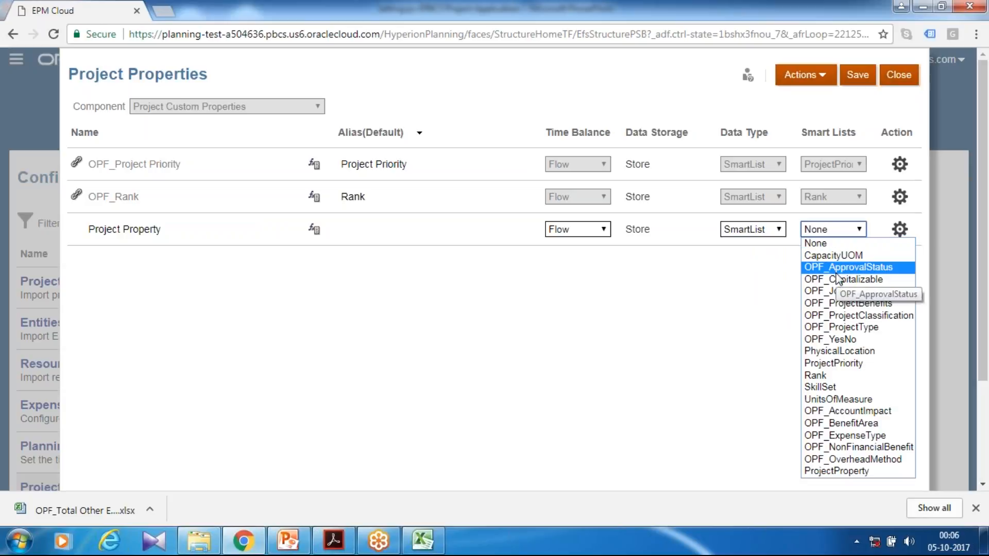
pyautogui.click(836, 470)
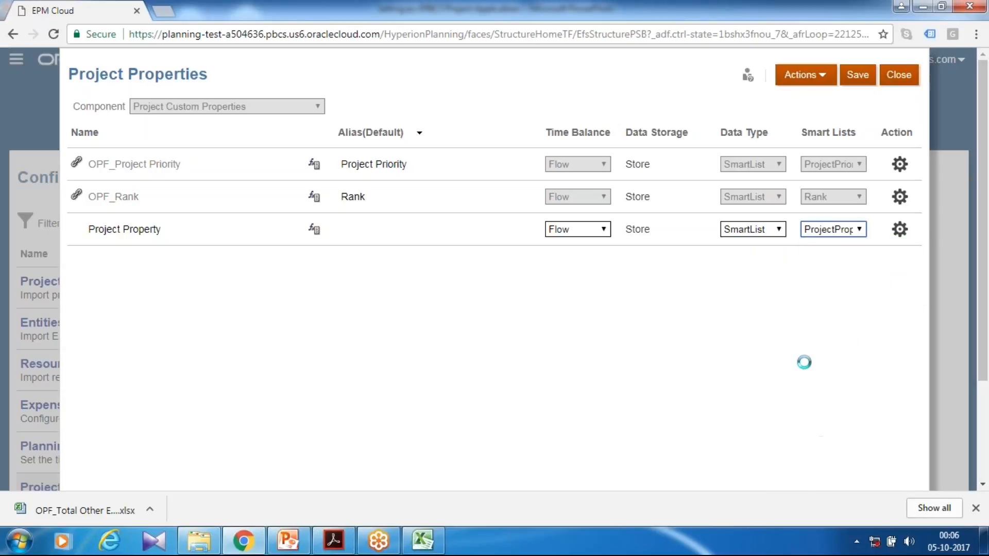
pyautogui.click(867, 79)
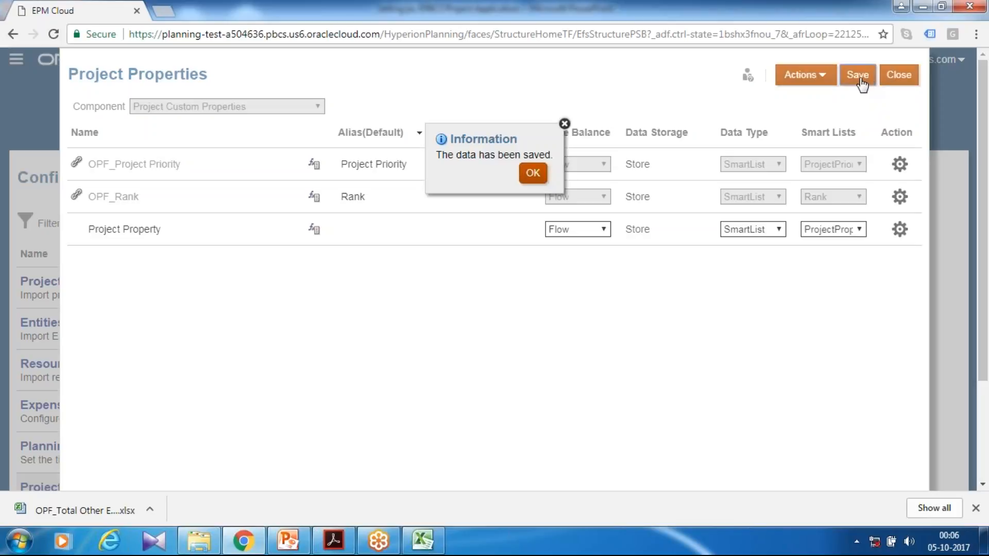
pyautogui.click(533, 174)
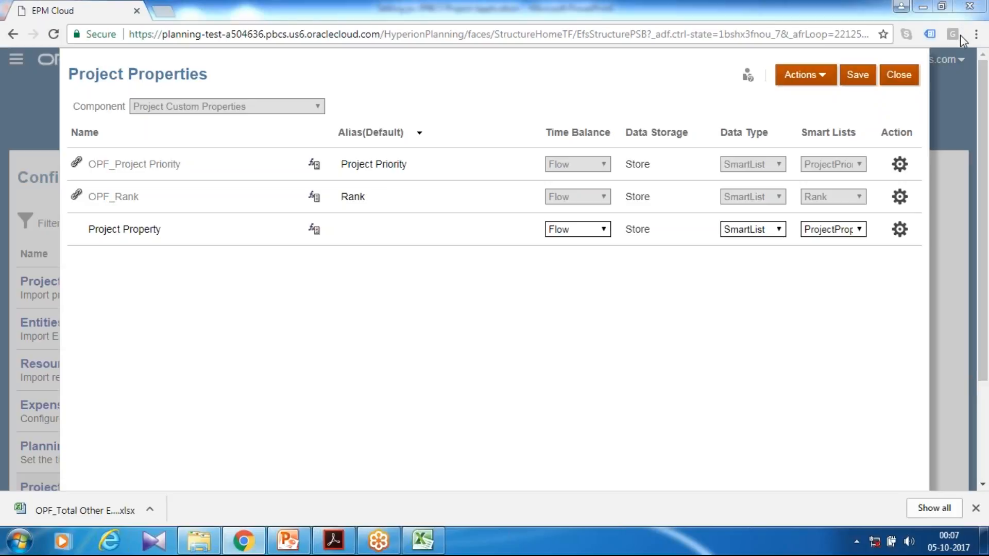
# Close Project Properties and open the custom attributes of the Project dimension.
pyautogui.click(891, 80)
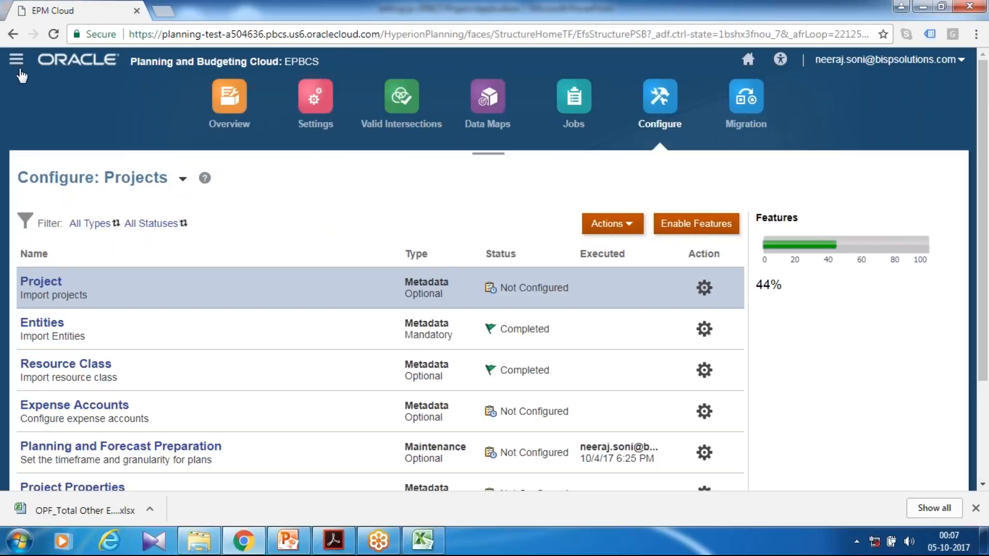
pyautogui.click(17, 64)
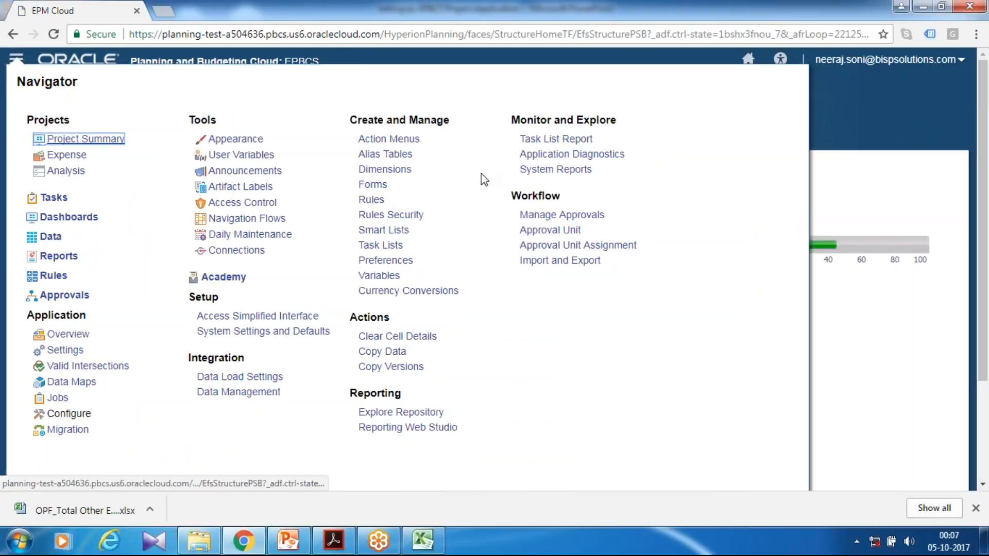
pyautogui.click(391, 169)
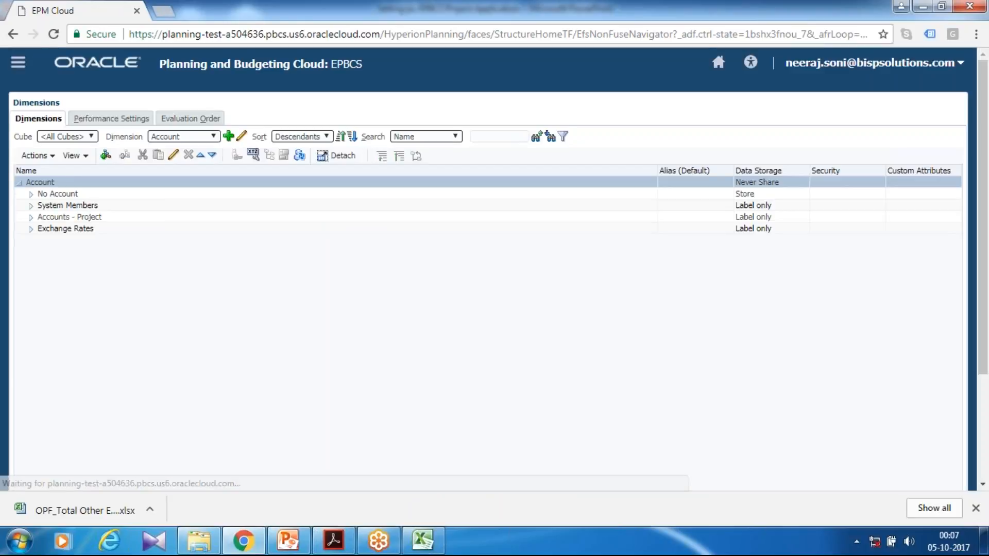
pyautogui.click(182, 140)
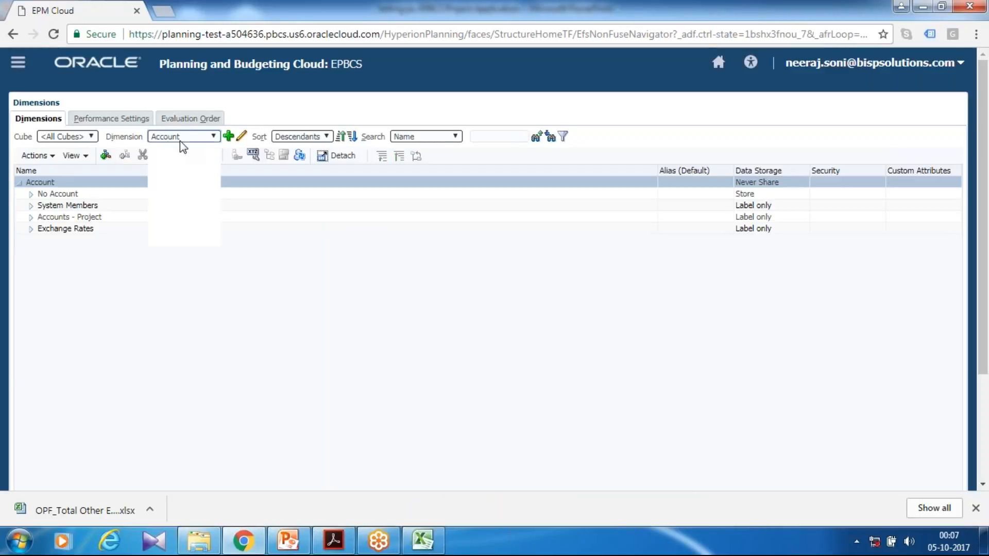
pyautogui.click(170, 196)
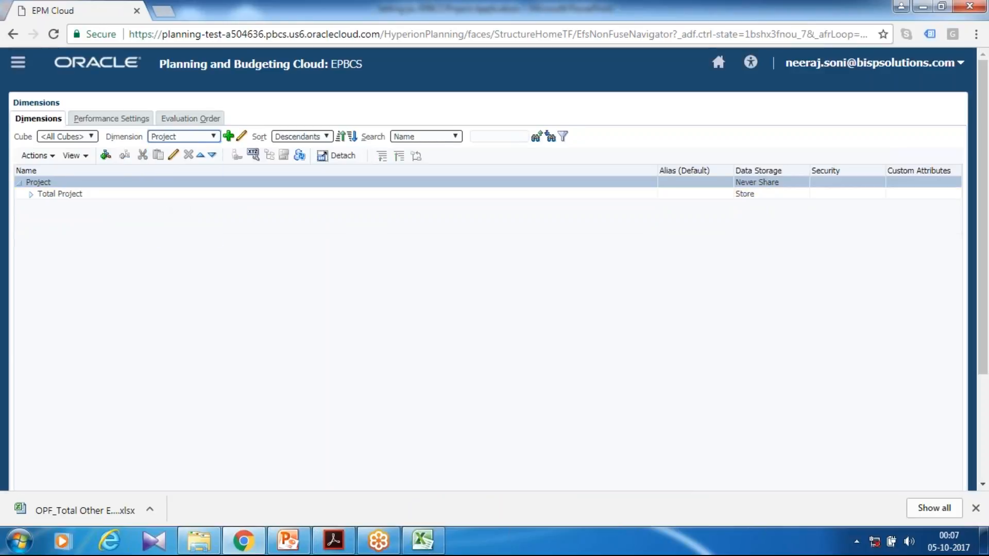
pyautogui.click(35, 155)
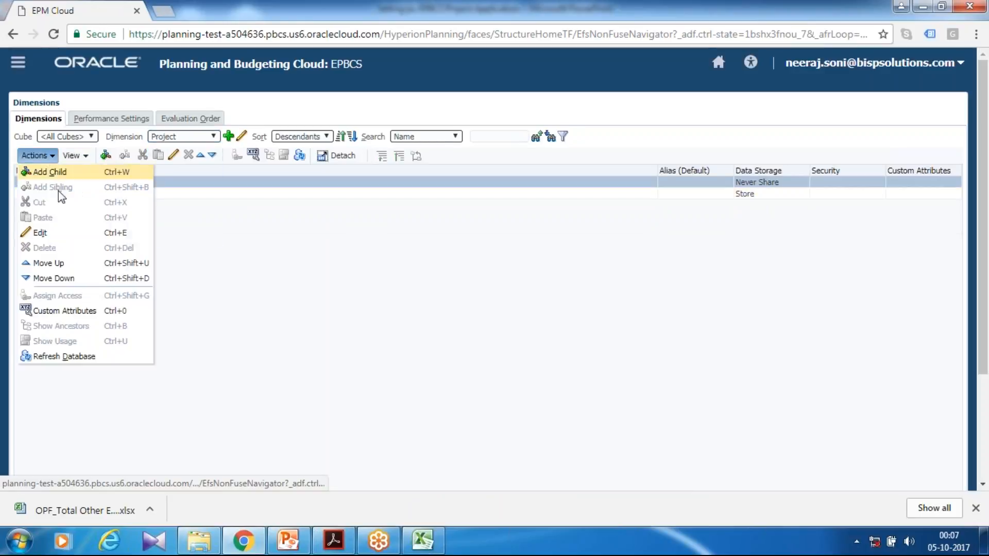
pyautogui.click(57, 310)
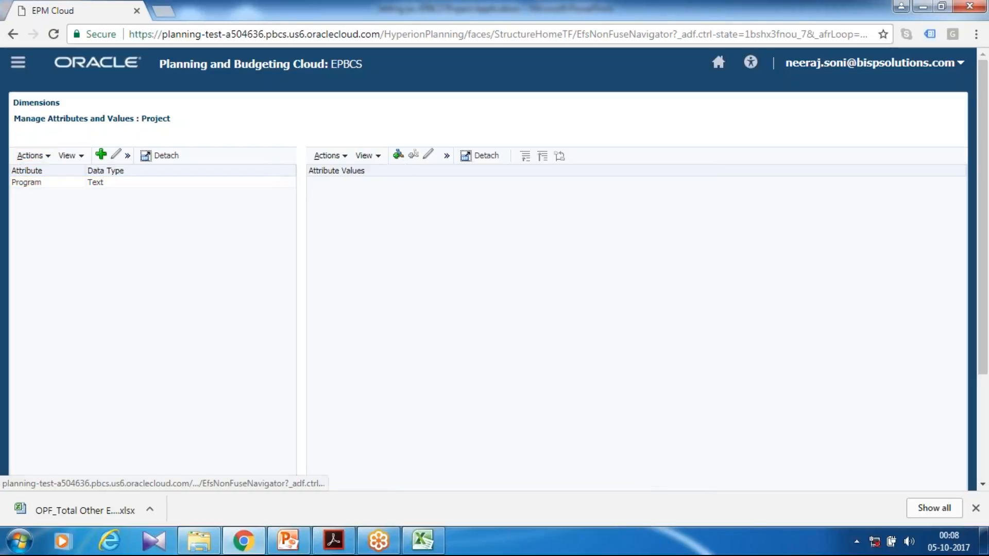
# Add a Management Change value as a child of the Program attribute.
pyautogui.click(397, 154)
pyautogui.click(589, 178)
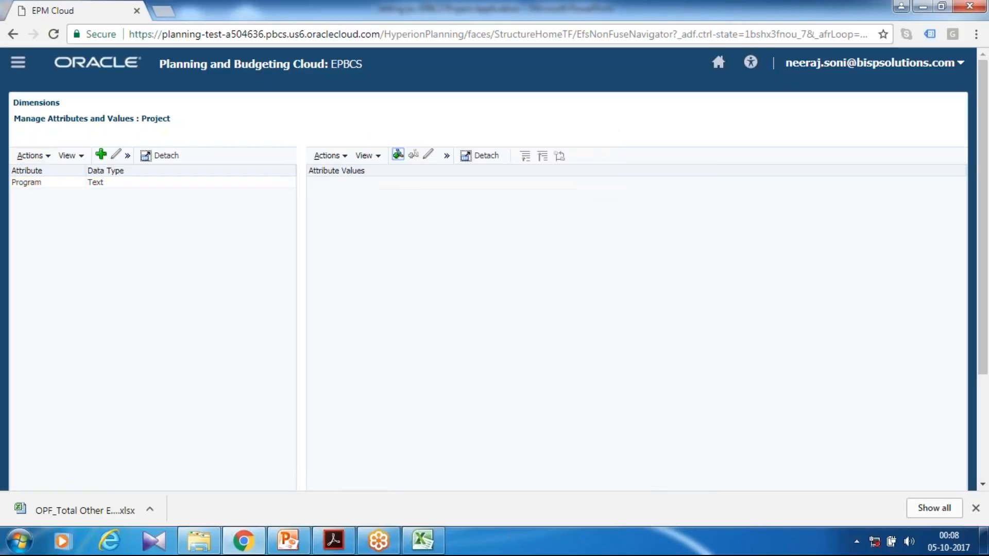
pyautogui.click(70, 182)
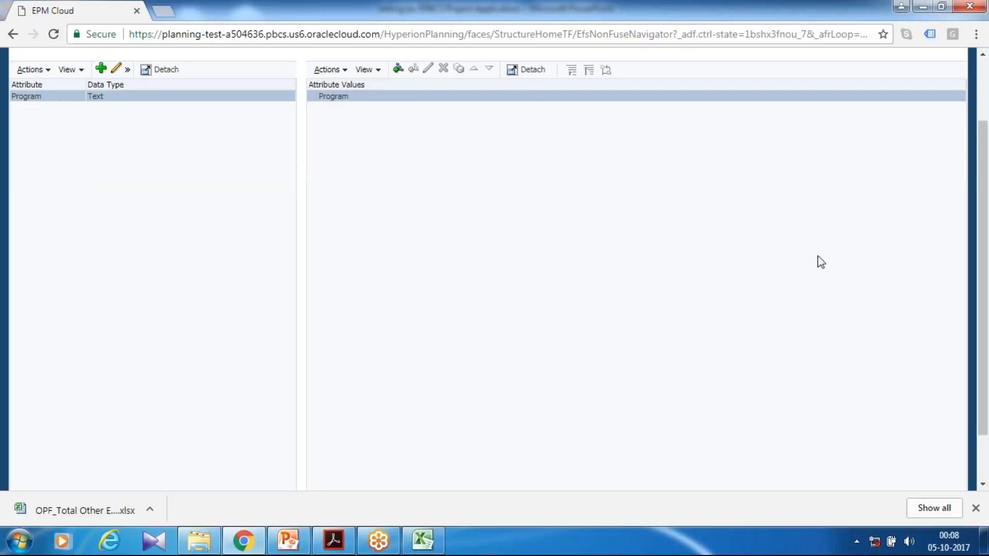
pyautogui.scroll(2, 509, 237)
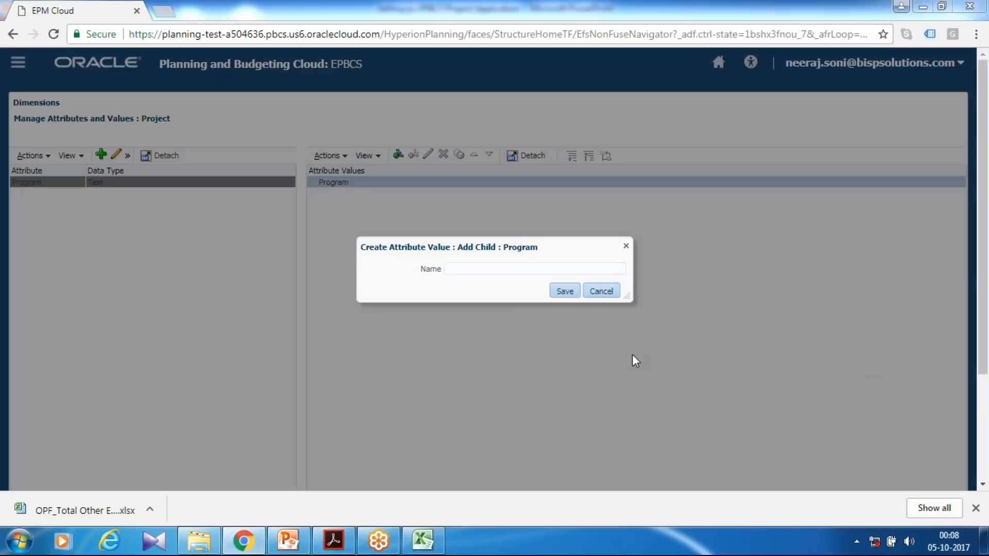
pyautogui.click(510, 266)
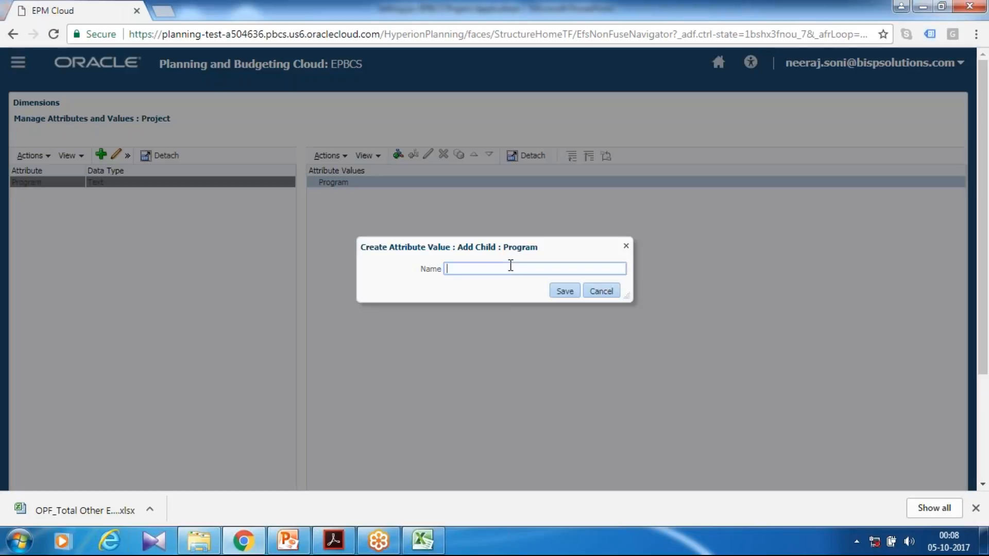
pyautogui.write('Management Change')
pyautogui.click(564, 291)
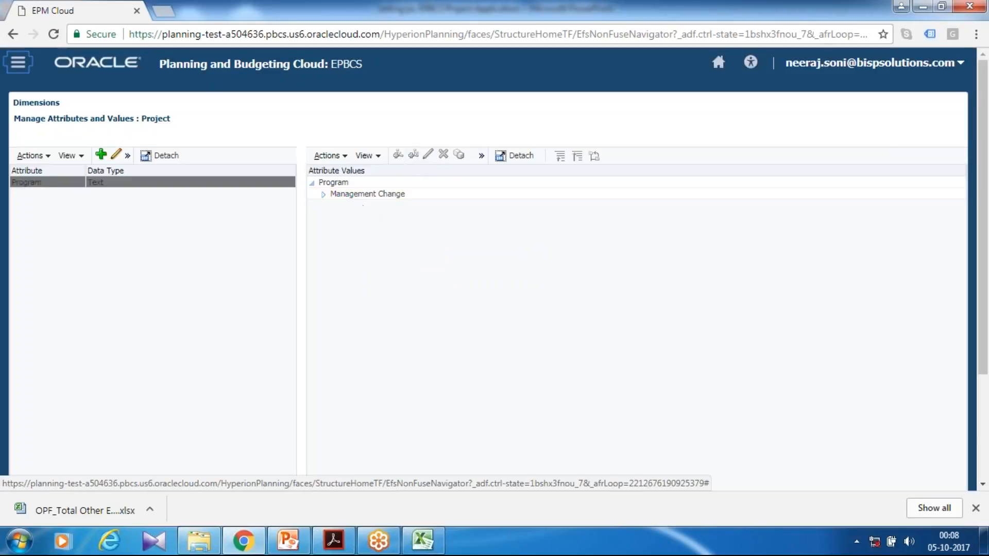
# Add New Technology Adaption as a sibling of Management Change and close the attributes manager.
pyautogui.scroll(-2, 363, 211)
pyautogui.click(371, 108)
pyautogui.click(413, 69)
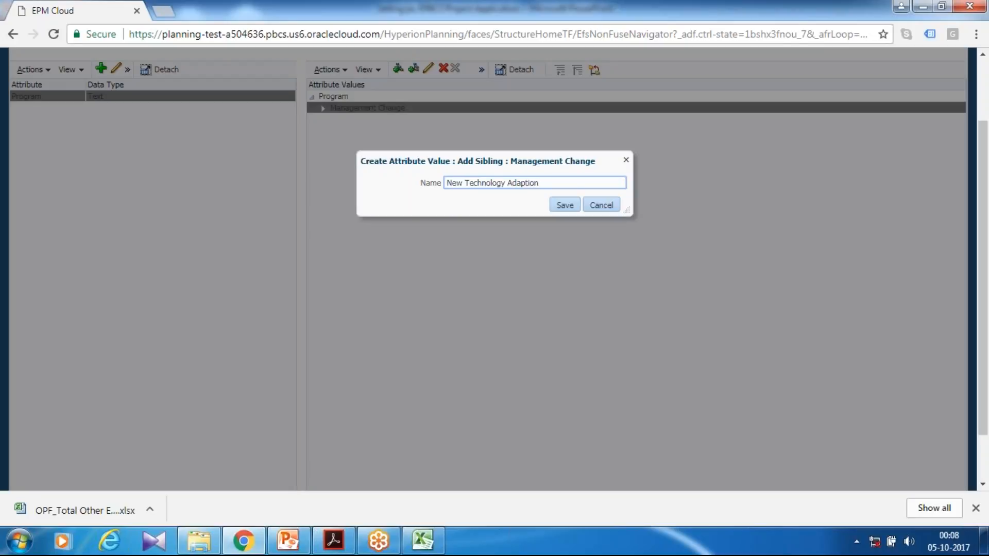
pyautogui.click(566, 205)
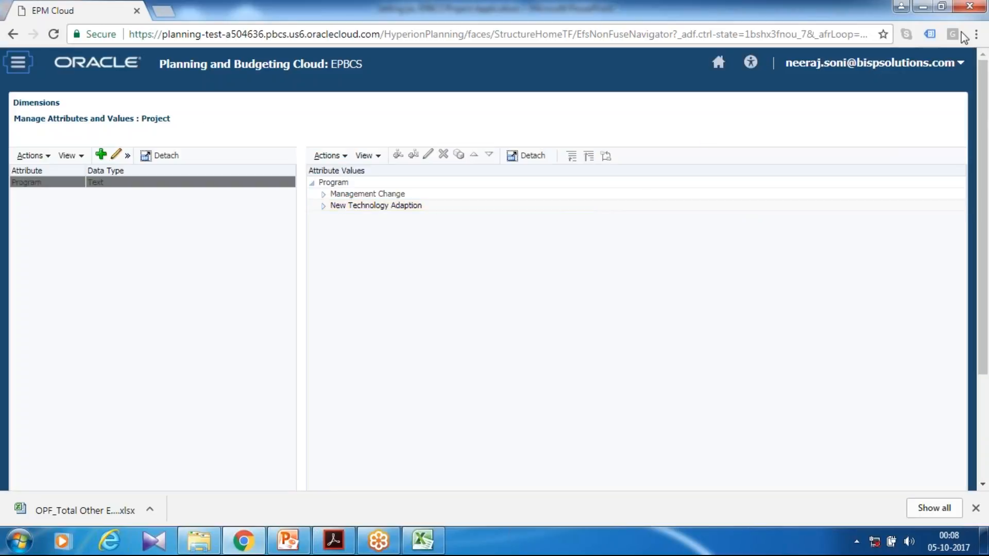
pyautogui.scroll(-3, 728, 364)
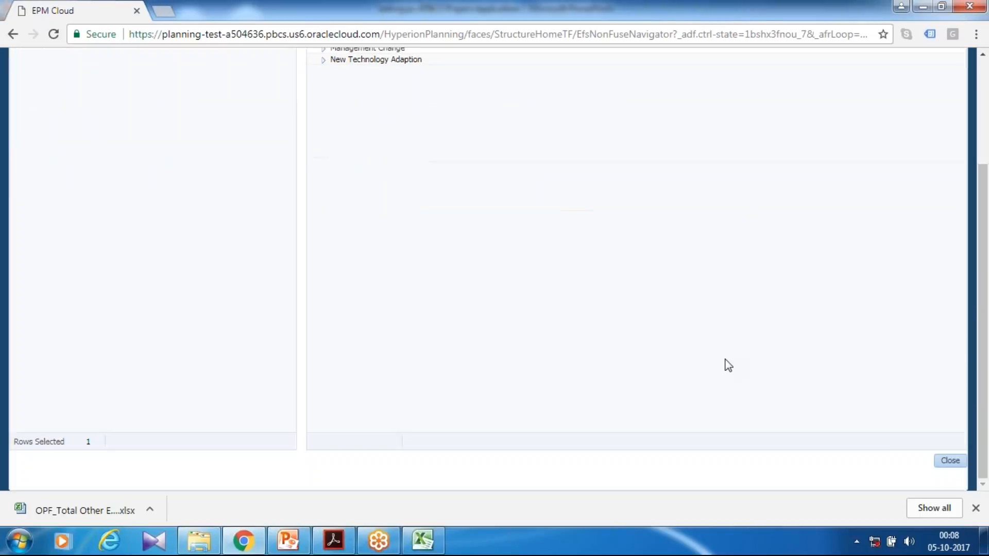
pyautogui.click(949, 462)
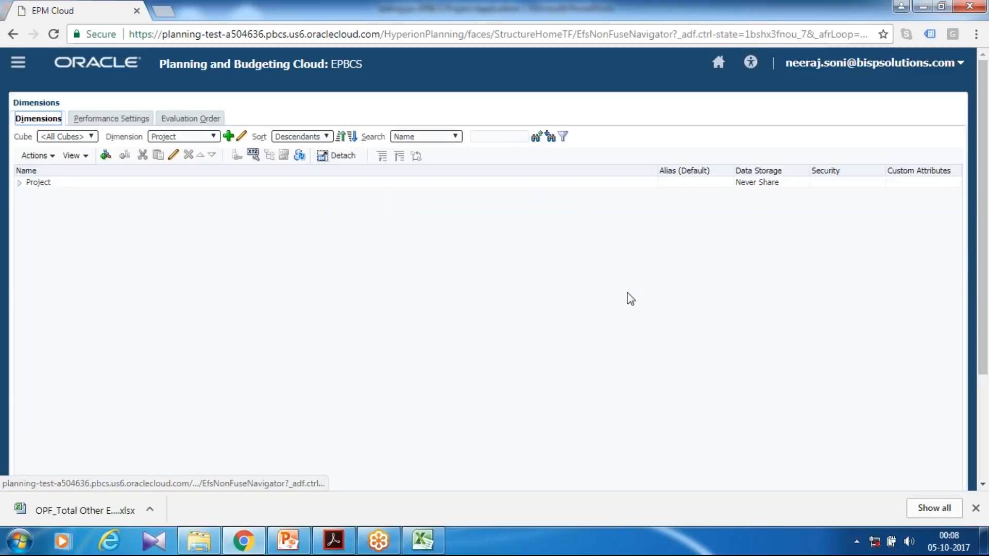
# Expand the Project dimension hierarchy to examine its members.
pyautogui.click(19, 183)
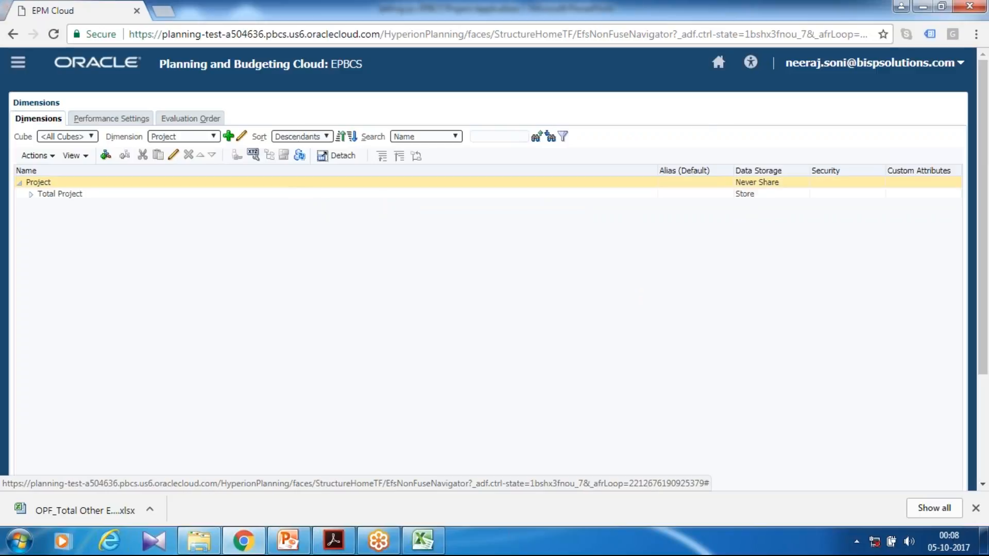
pyautogui.click(30, 194)
pyautogui.click(53, 217)
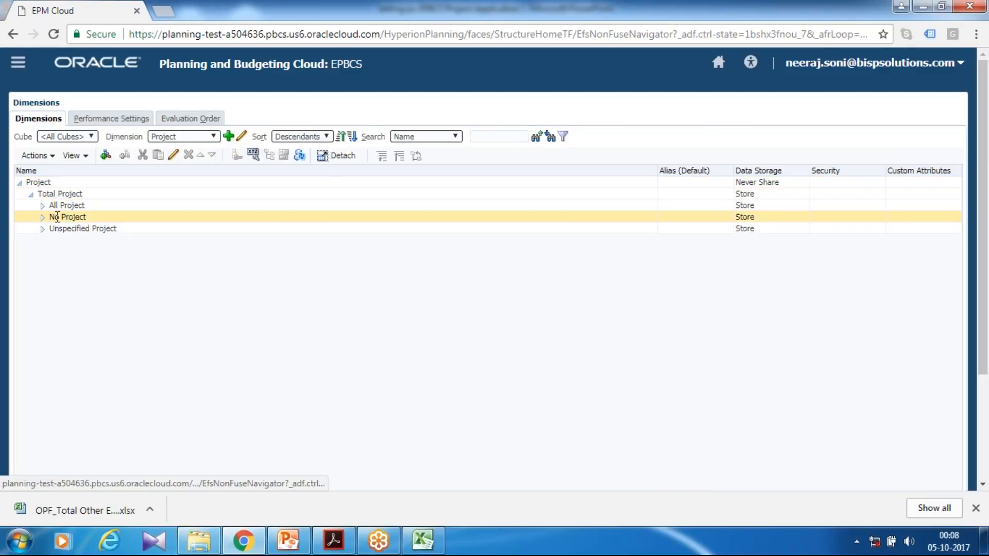
pyautogui.click(42, 206)
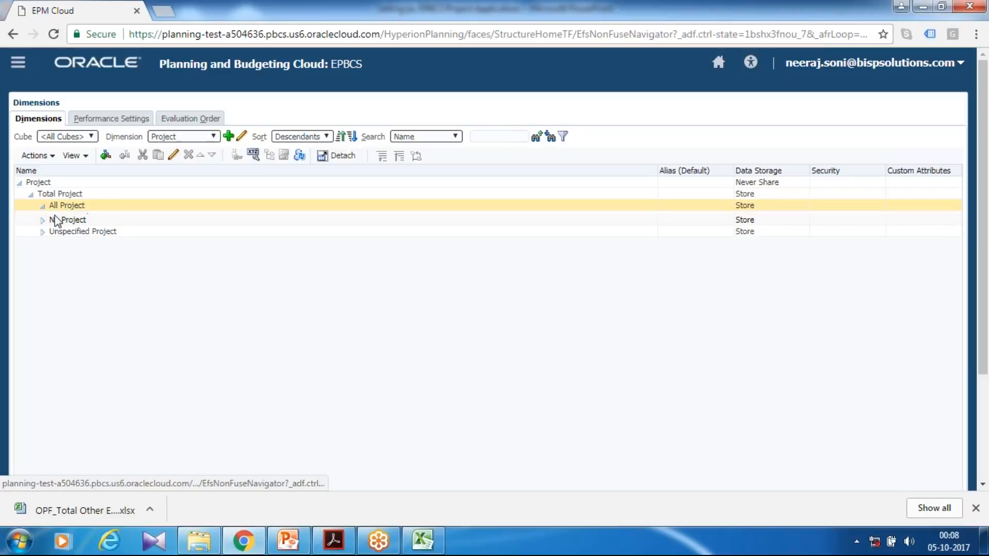
pyautogui.click(42, 228)
pyautogui.click(42, 240)
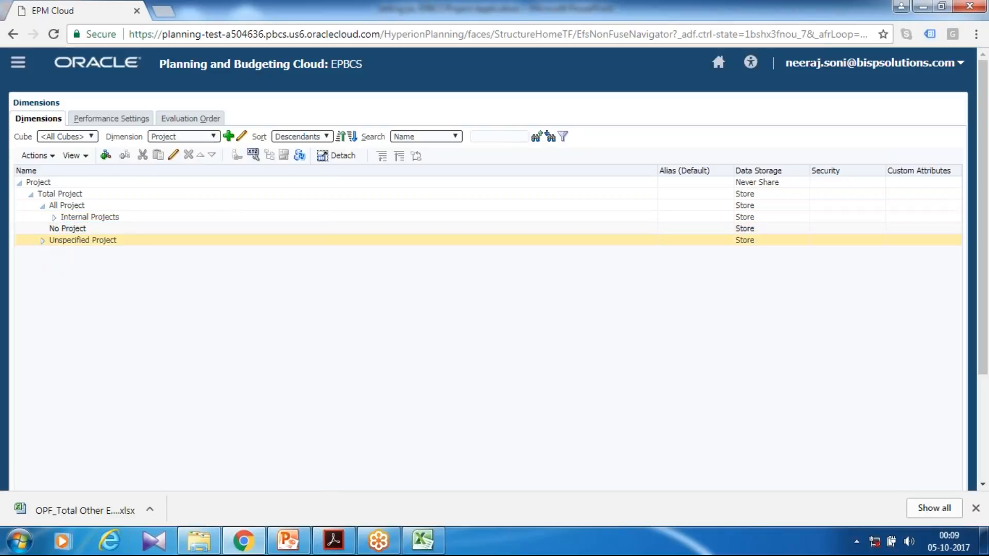
# Try to assign the Management Change Program attribute value to the Indirect Projects member, then cancel the edit.
pyautogui.click(53, 217)
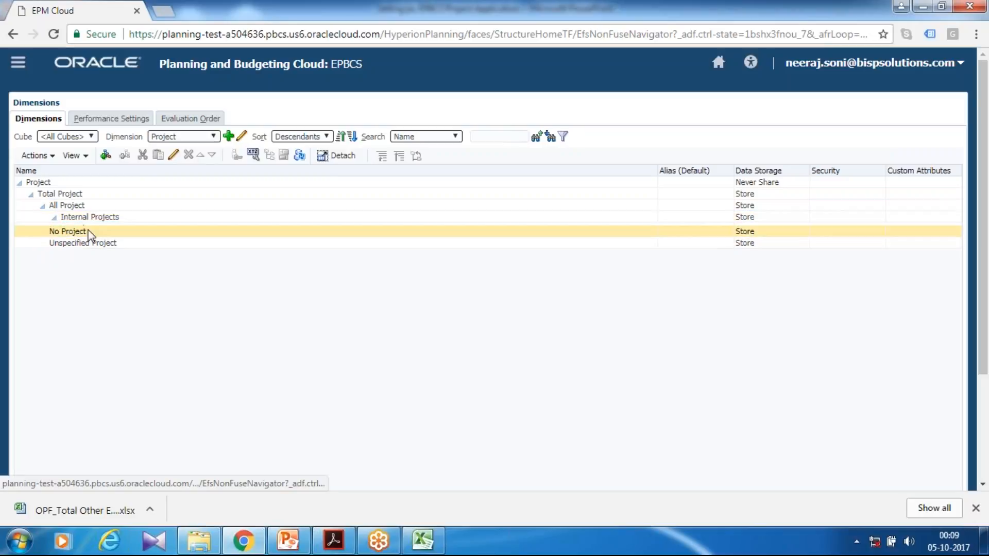
pyautogui.click(65, 229)
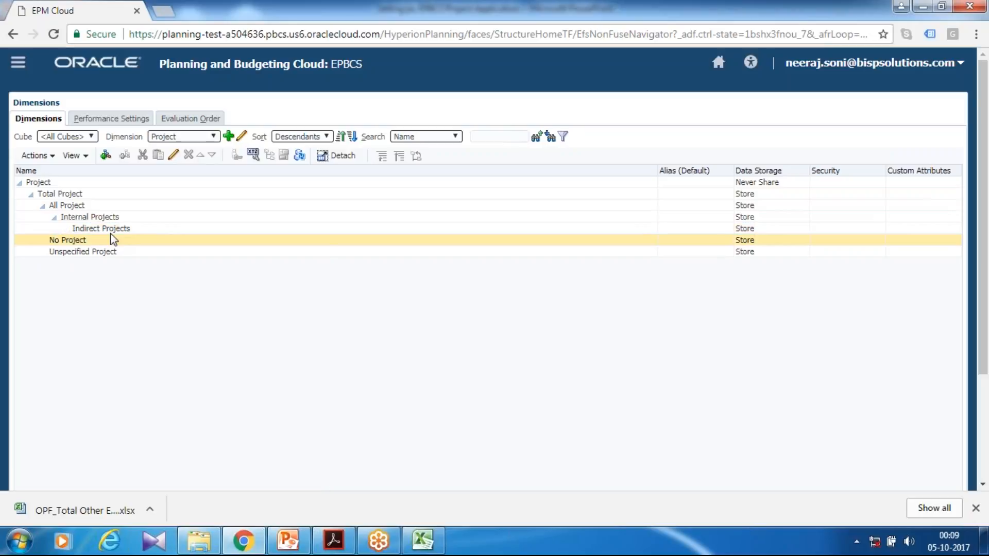
pyautogui.click(101, 228)
pyautogui.scroll(-3, 101, 228)
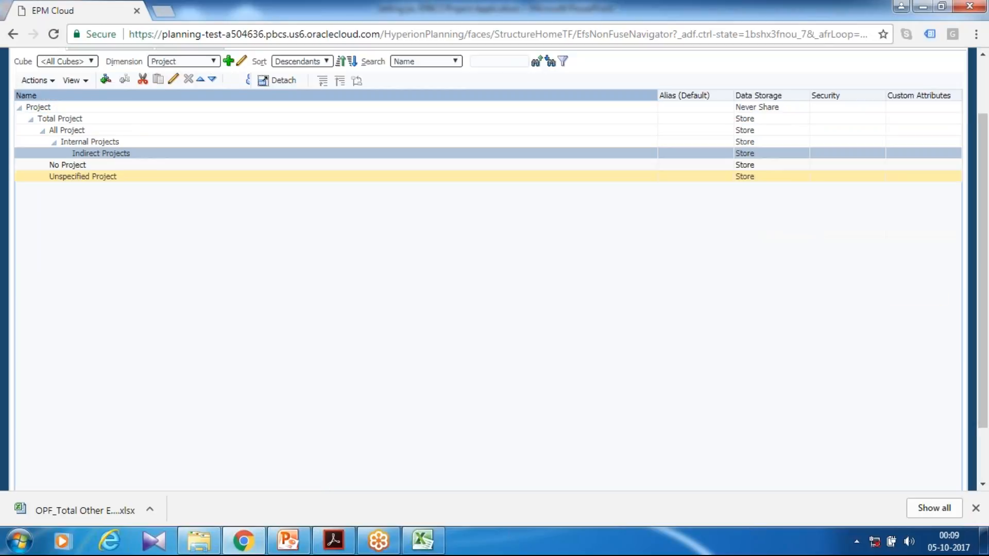
pyautogui.click(173, 79)
pyautogui.click(127, 66)
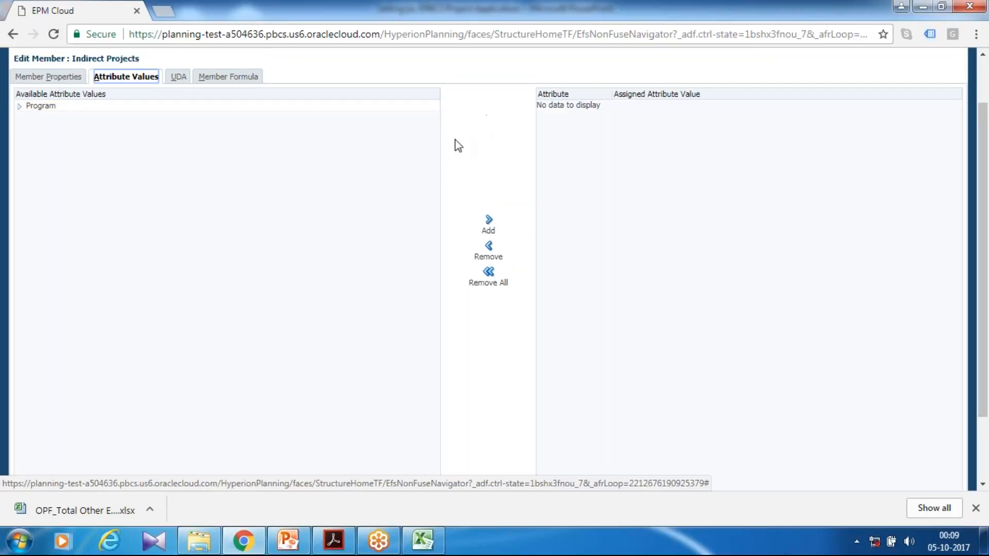
pyautogui.scroll(2, 455, 142)
pyautogui.click(19, 165)
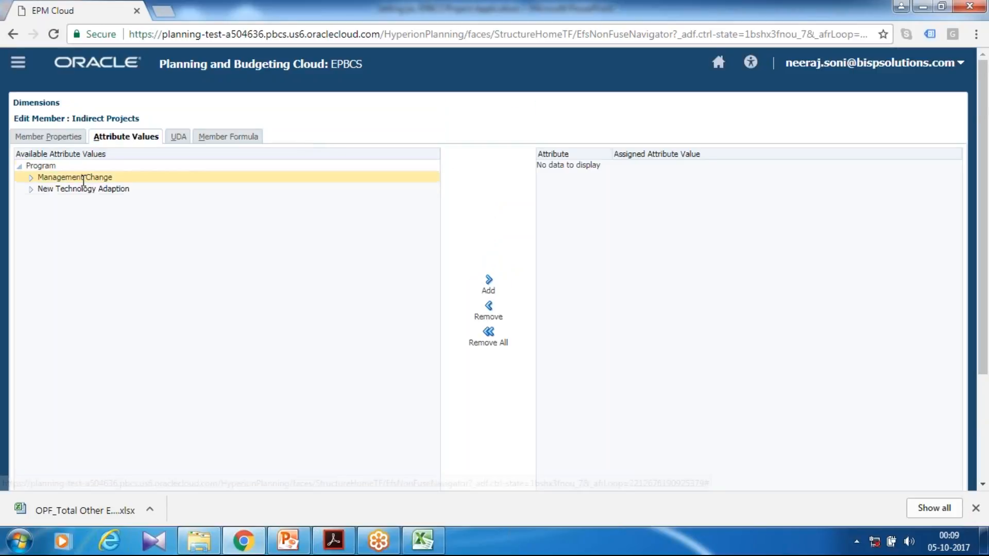
pyautogui.click(31, 177)
pyautogui.click(31, 189)
pyautogui.click(76, 176)
pyautogui.click(77, 177)
pyautogui.click(487, 283)
pyautogui.scroll(-3, 824, 361)
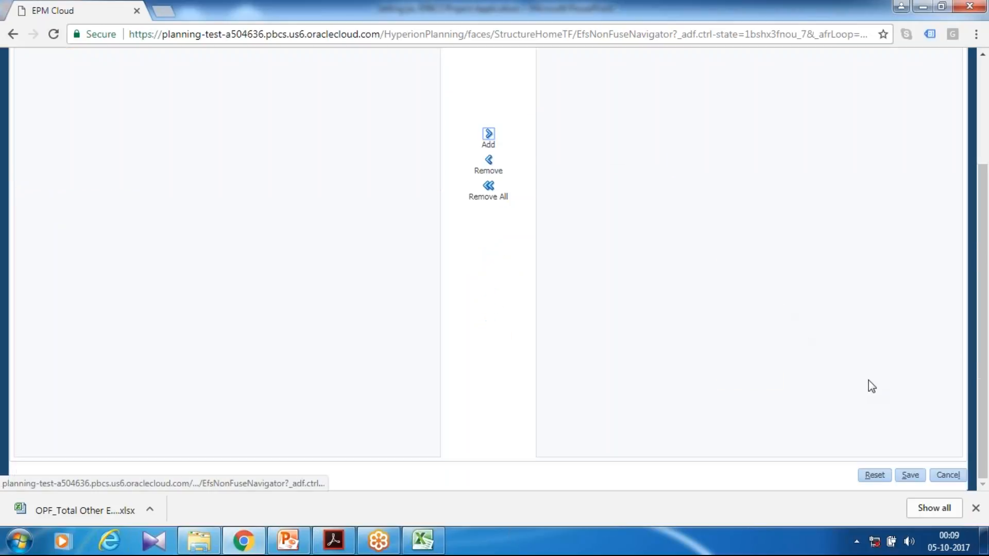
pyautogui.click(910, 475)
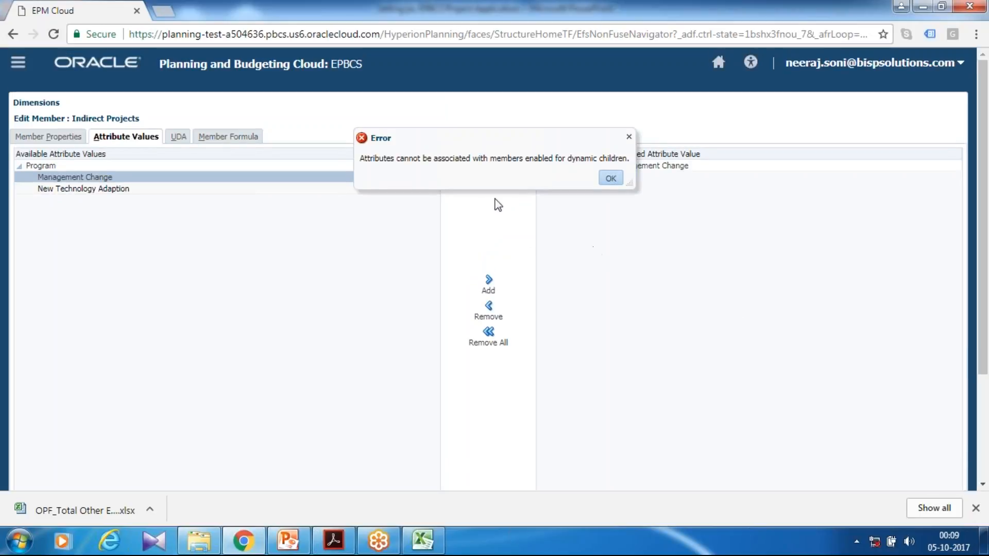
pyautogui.moveTo(551, 159); pyautogui.dragTo(655, 173)
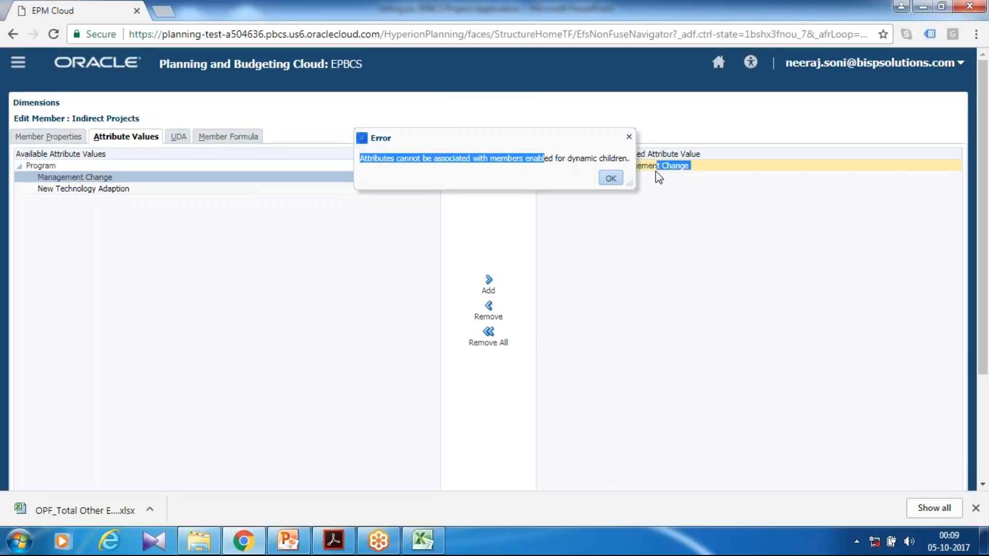
pyautogui.click(611, 179)
pyautogui.scroll(-3, 759, 316)
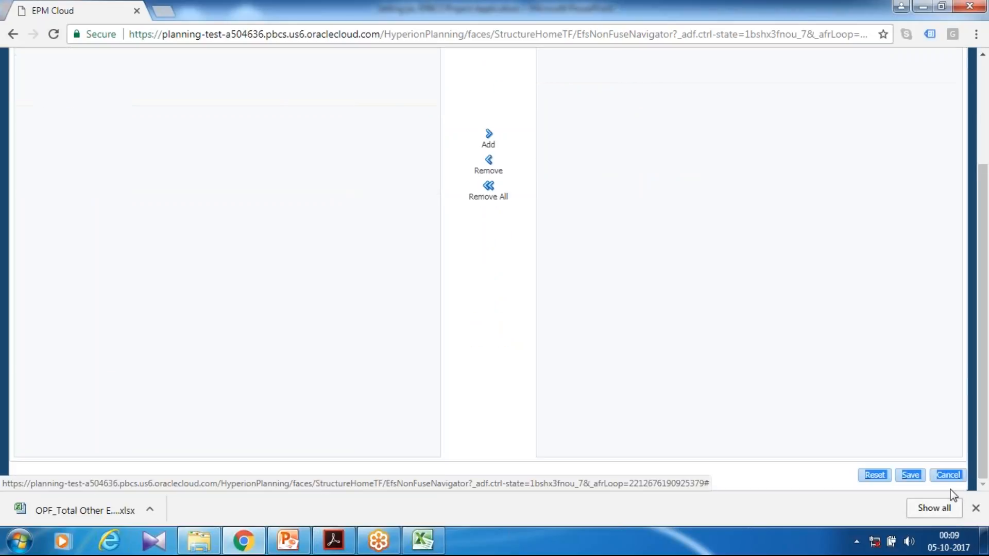
pyautogui.click(948, 474)
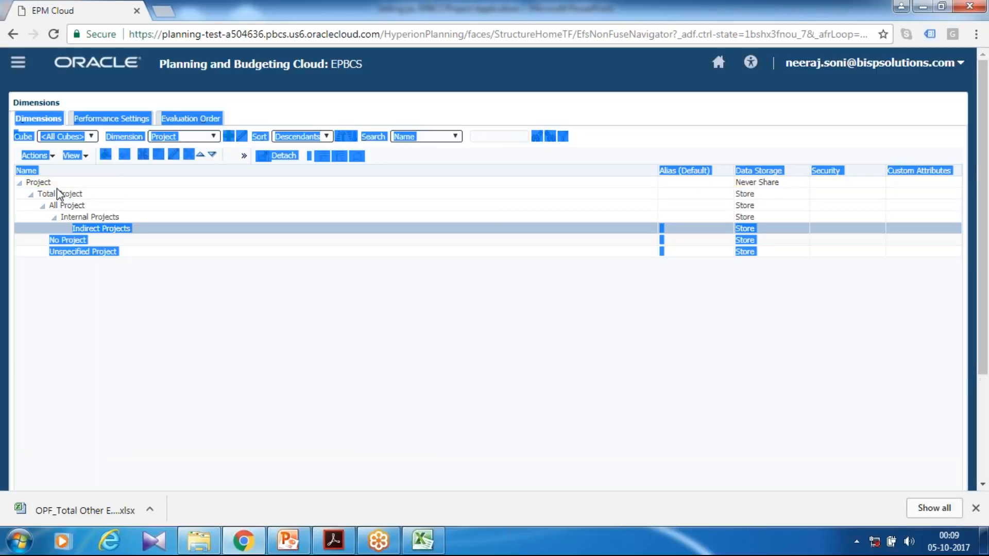
# Assign the Management Change Program attribute value to the No Project member and save it.
pyautogui.click(66, 240)
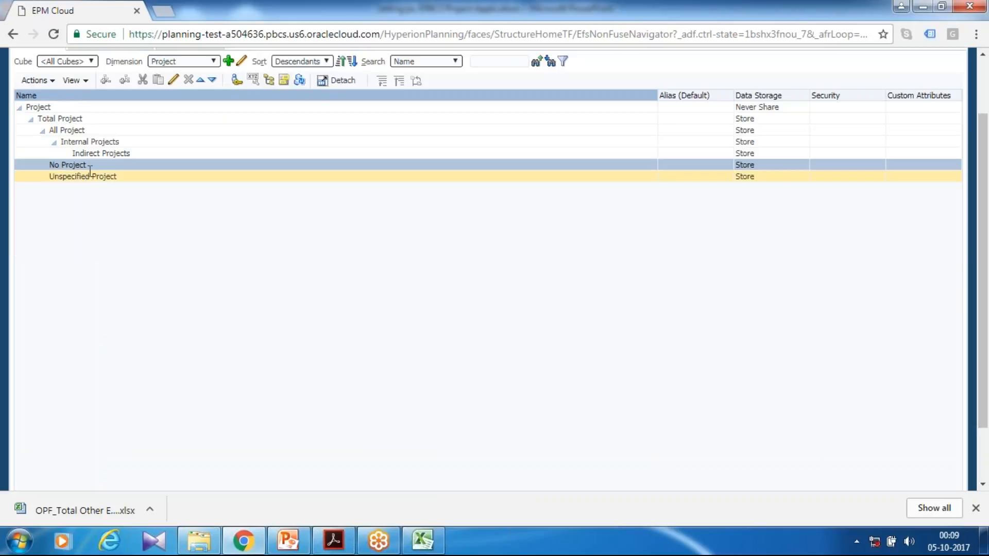
pyautogui.click(173, 83)
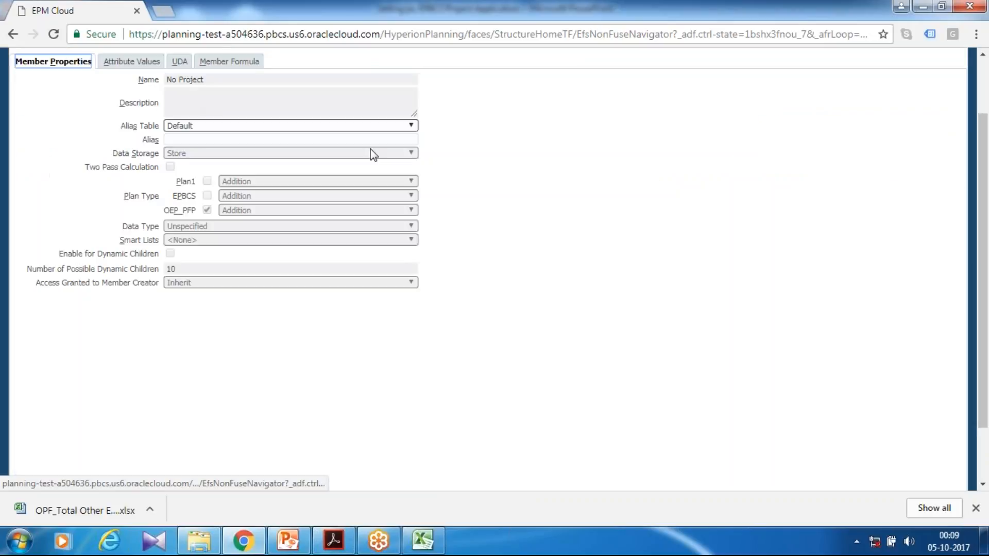
pyautogui.click(110, 62)
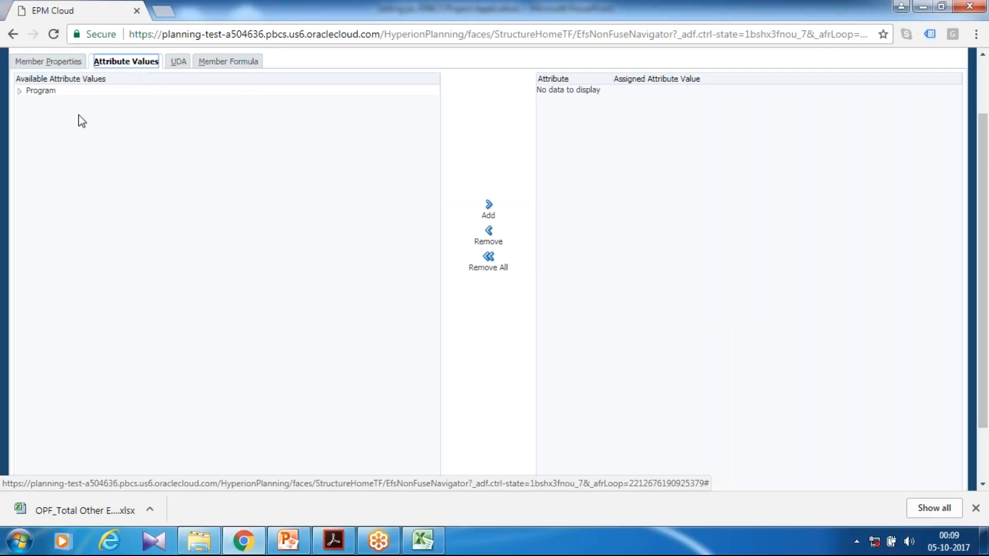
pyautogui.click(20, 91)
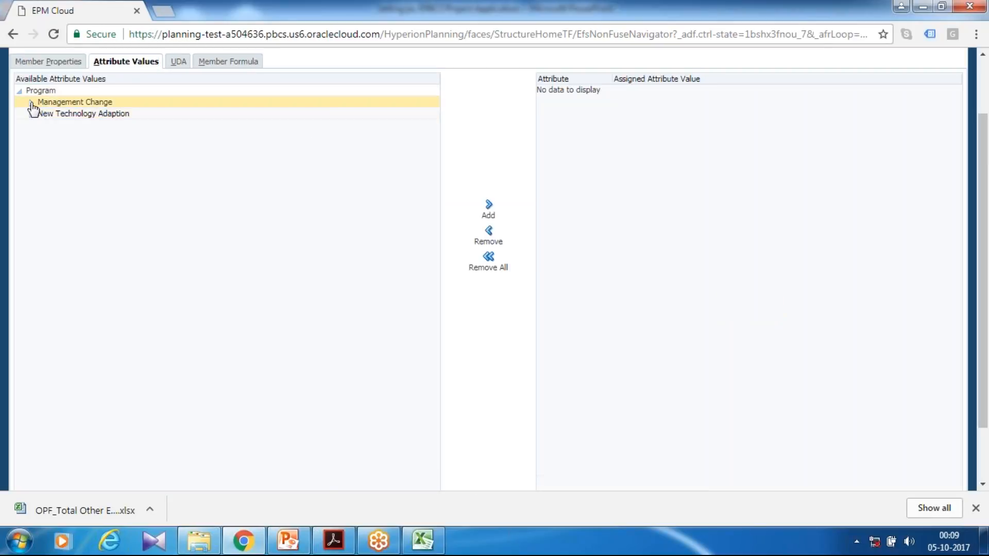
pyautogui.click(72, 101)
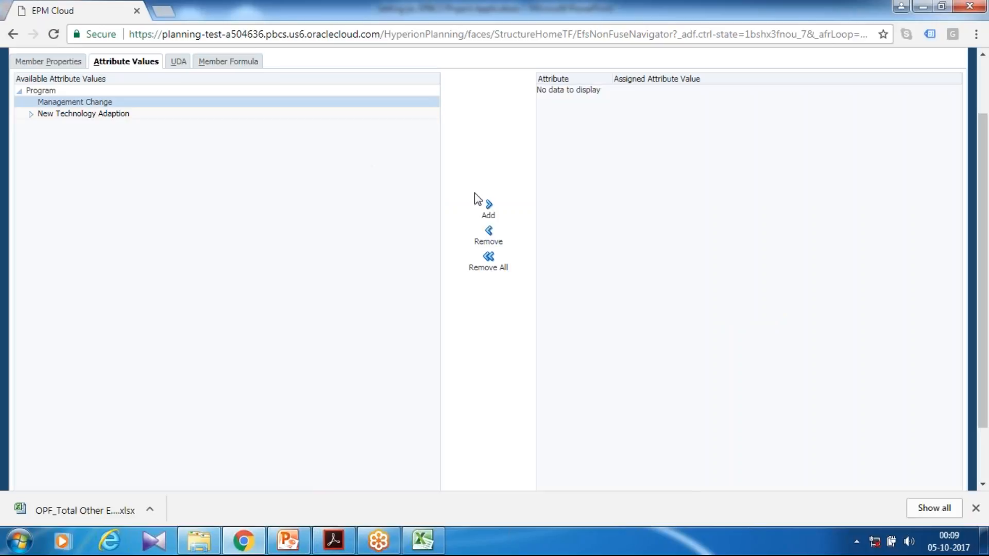
pyautogui.click(488, 205)
pyautogui.scroll(-3, 841, 334)
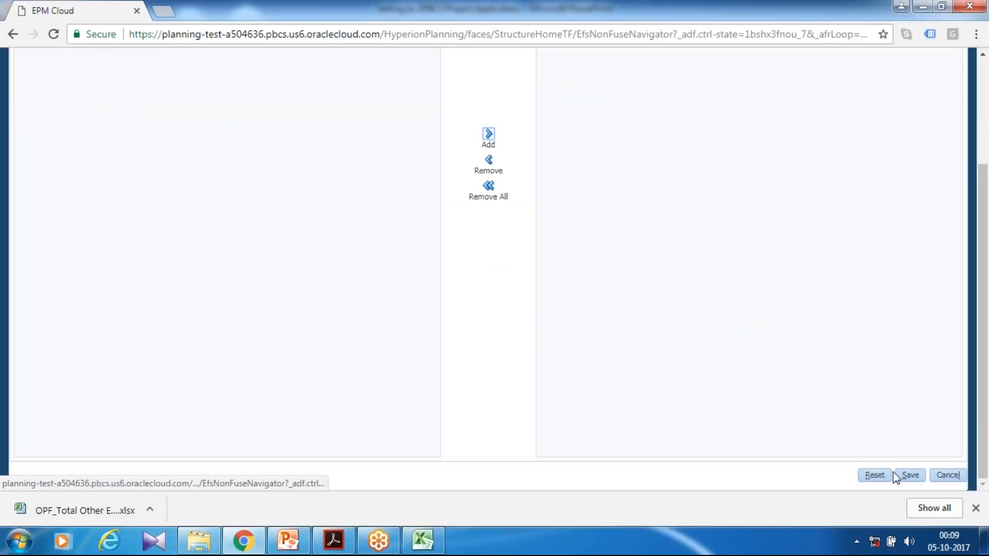
pyautogui.click(908, 475)
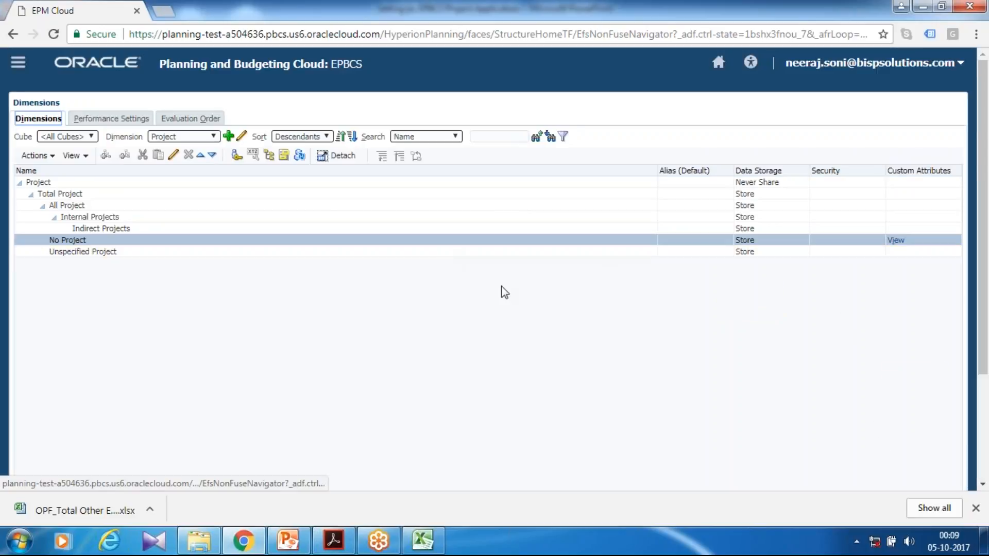
pyautogui.scroll(-3, 664, 347)
pyautogui.scroll(3, 764, 388)
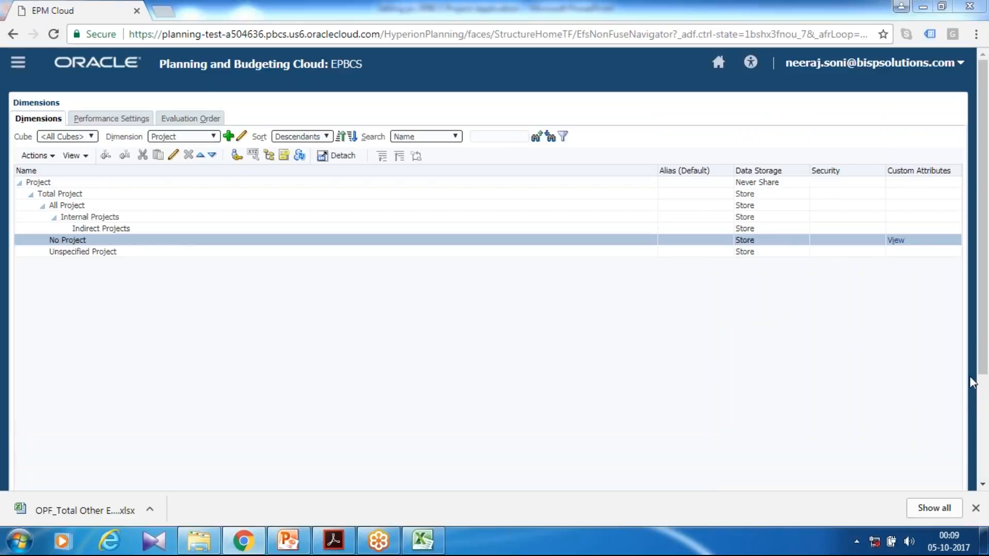
pyautogui.hotkey('alt', 'Tab')
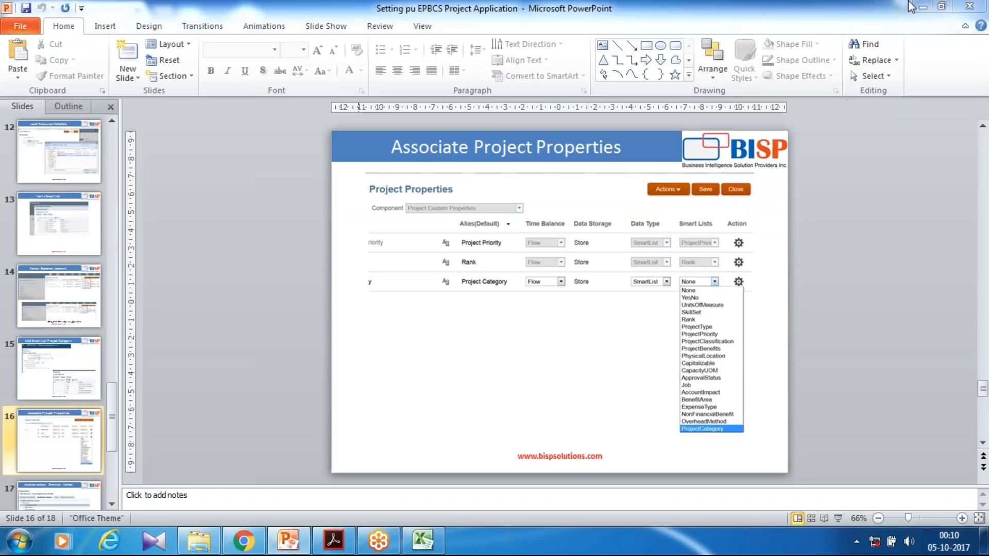
pyautogui.click(922, 7)
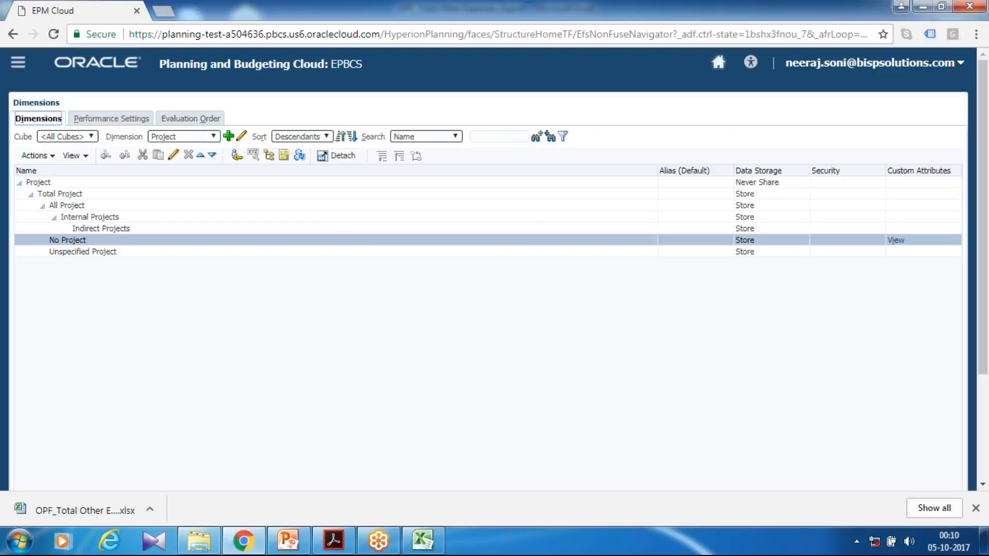
# Reload the application, open the Projects configuration and refresh the database for all users.
pyautogui.press('F5')
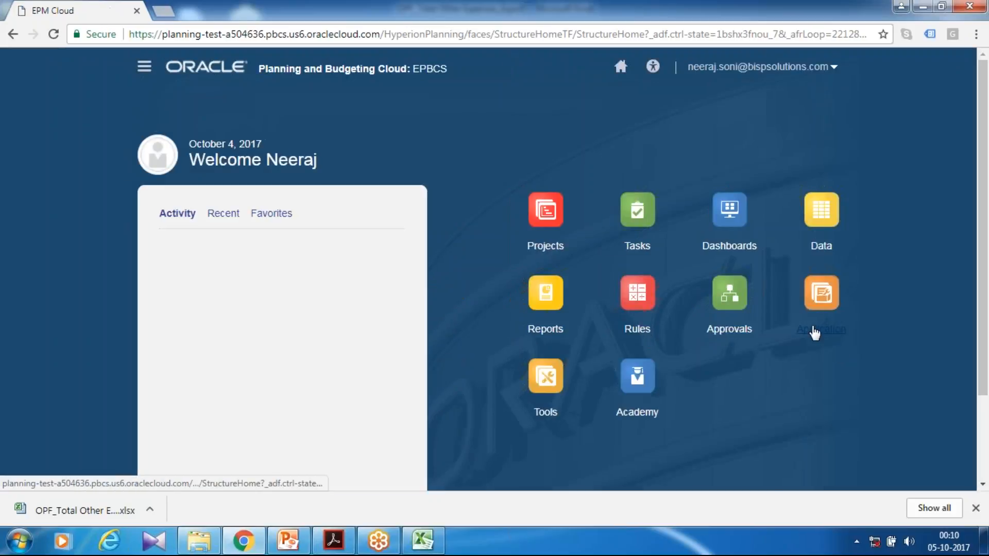
pyautogui.click(812, 331)
pyautogui.scroll(-4, 653, 324)
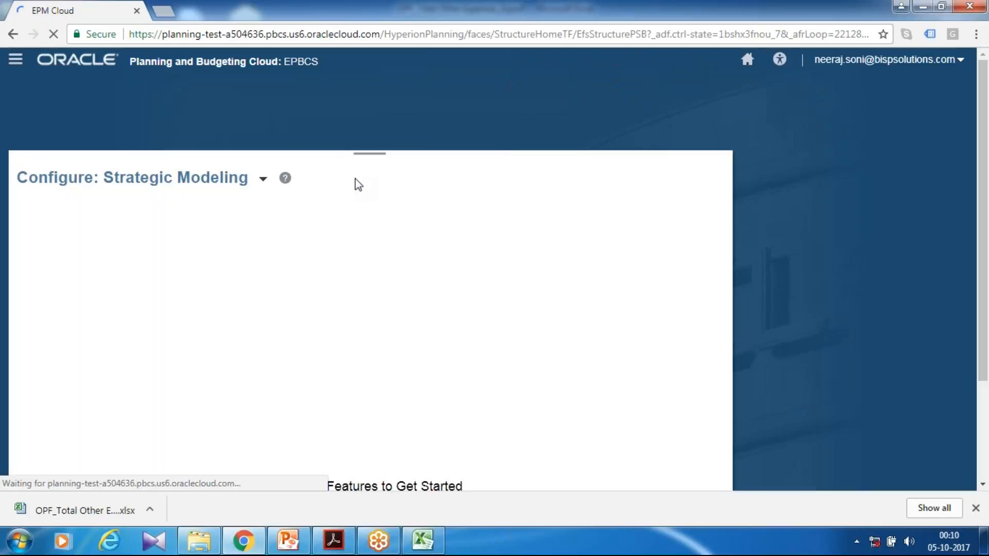
pyautogui.click(264, 182)
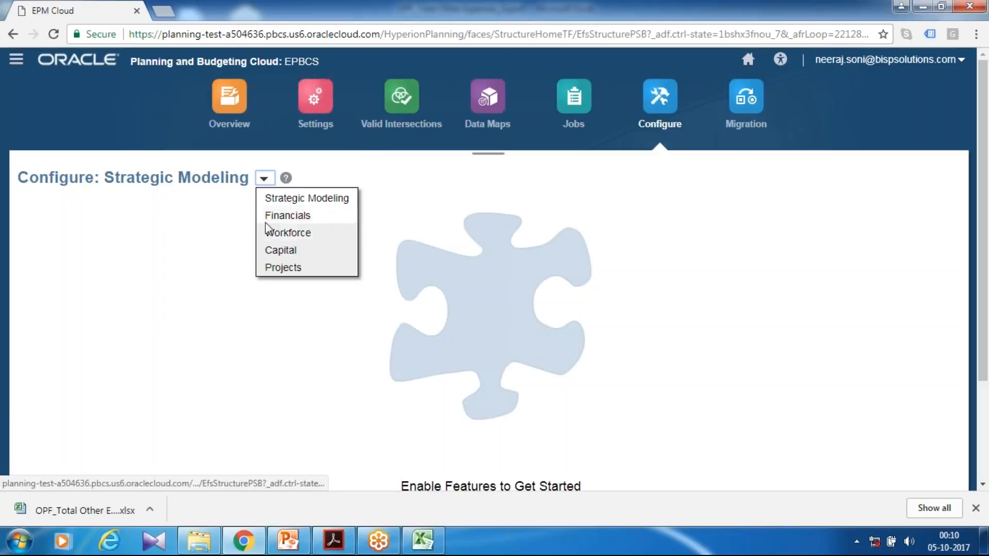
pyautogui.click(271, 267)
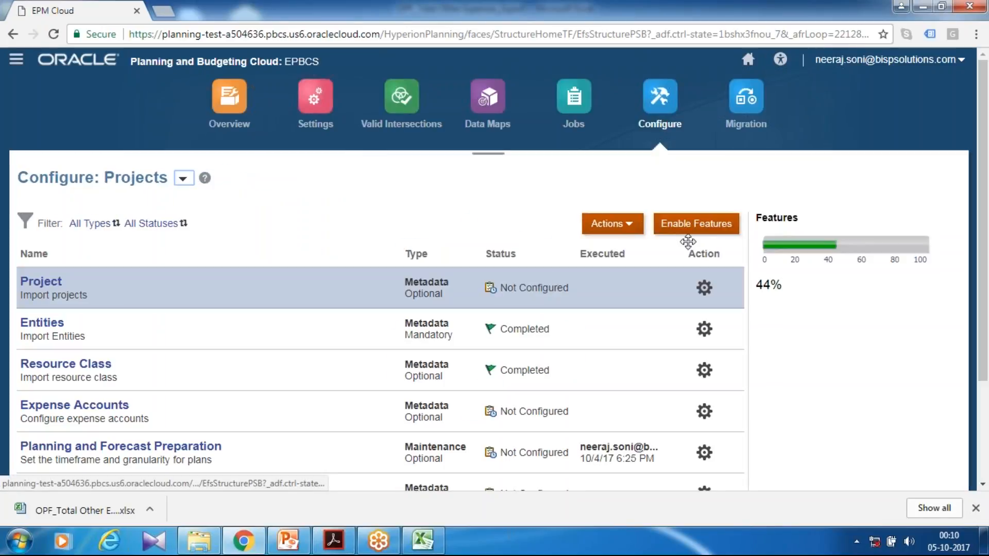
pyautogui.click(629, 231)
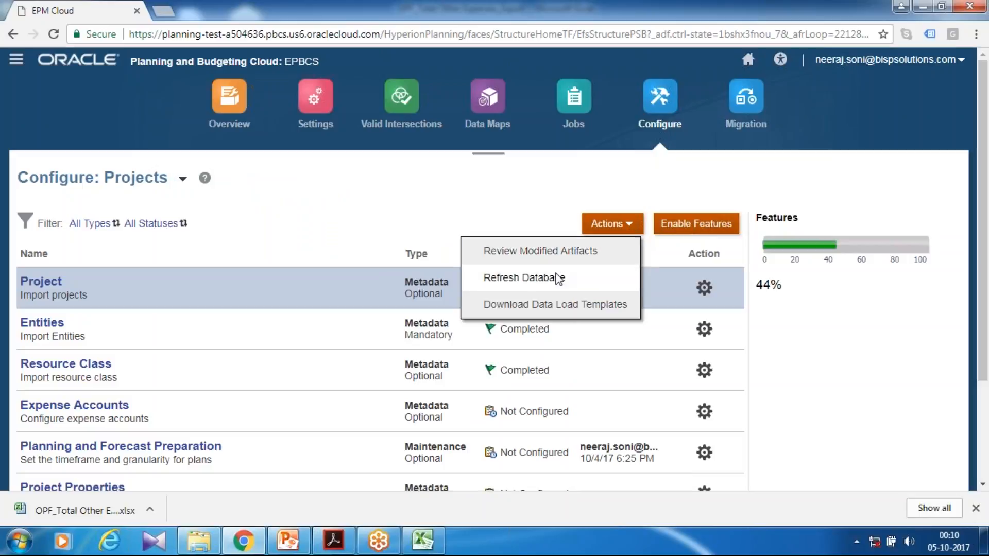
pyautogui.click(549, 277)
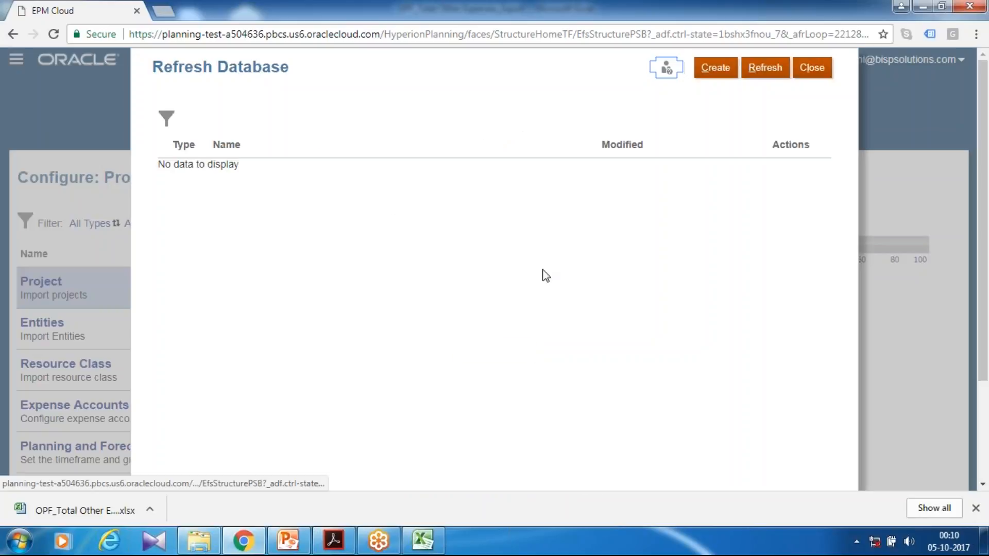
pyautogui.click(711, 72)
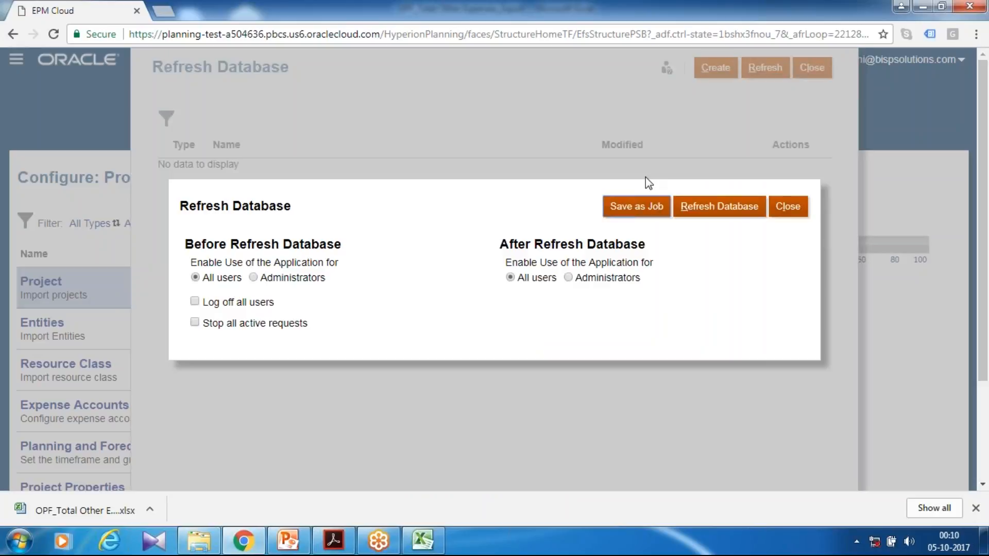
pyautogui.click(700, 213)
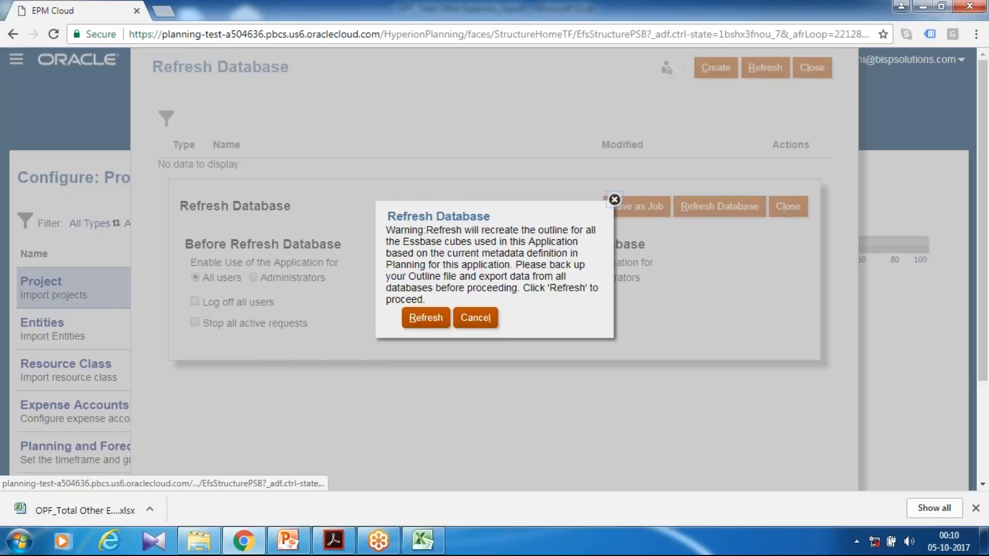
pyautogui.click(425, 318)
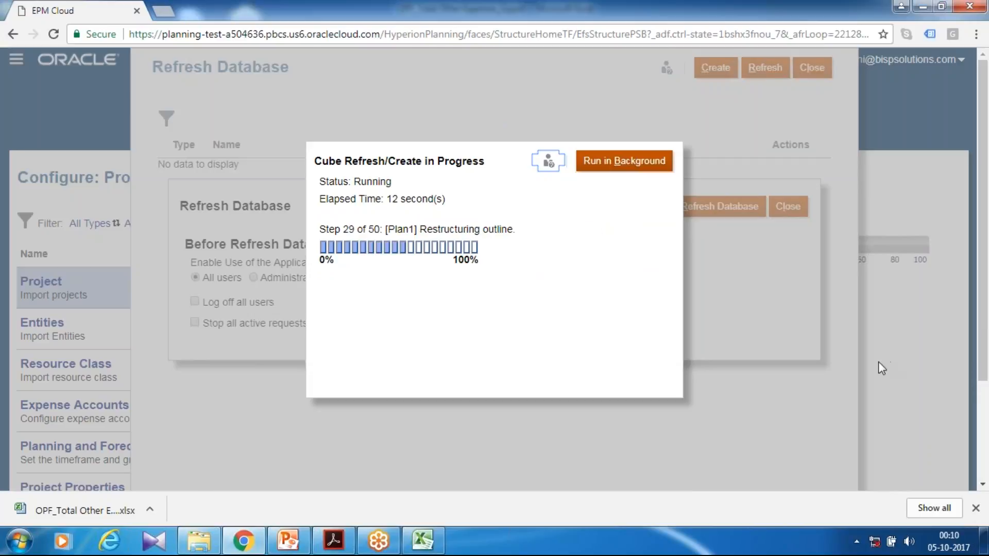
# Switch to the PowerPoint presentation to view the closing slide.
pyautogui.hotkey('alt', 'Tab')
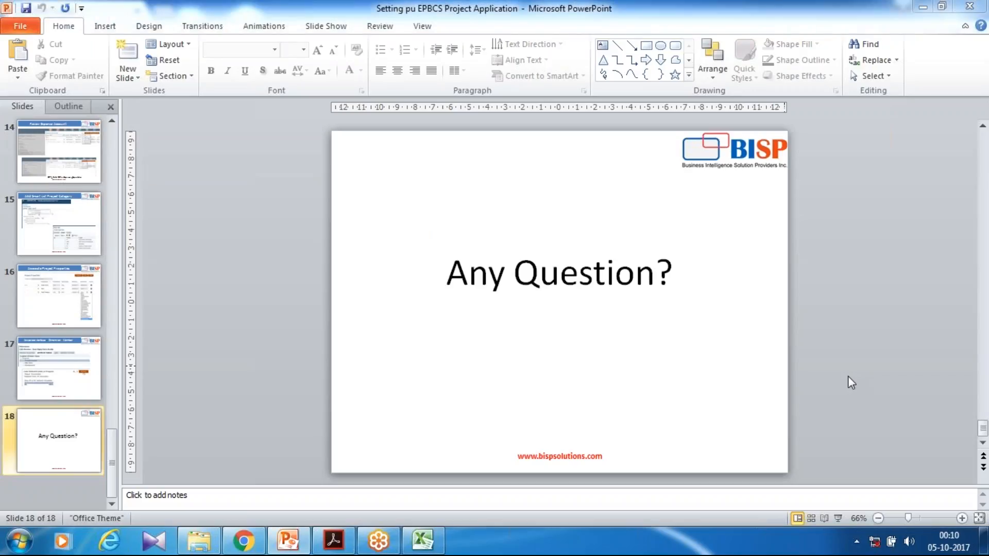